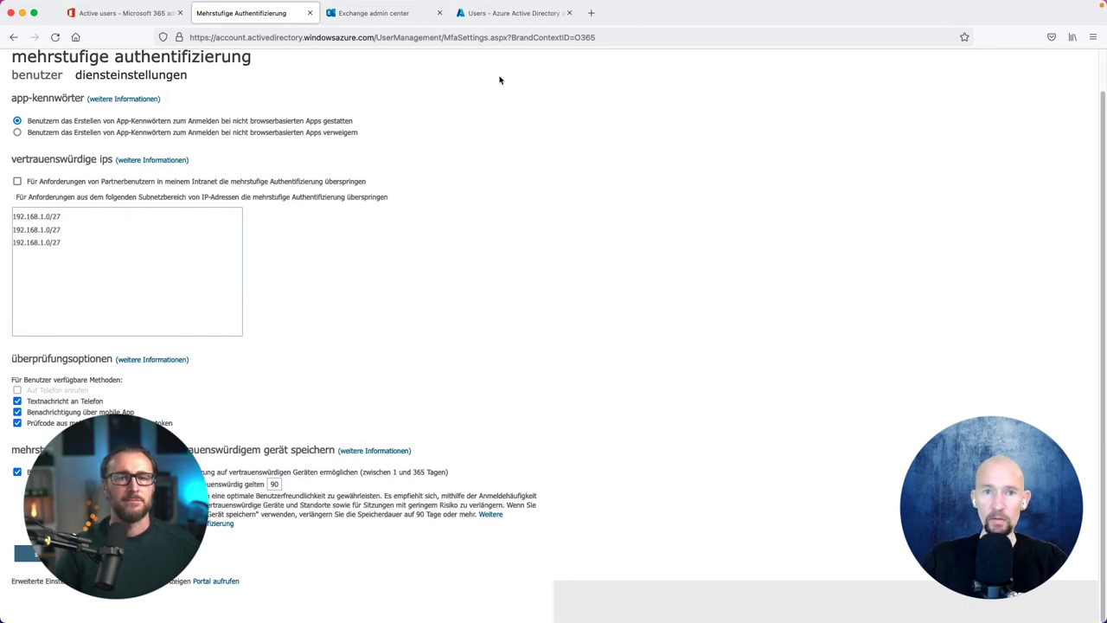
- Switch to the Azure Active Directory admin center and open the tenant's password protection settings under its security authentication methods
click(506, 16)
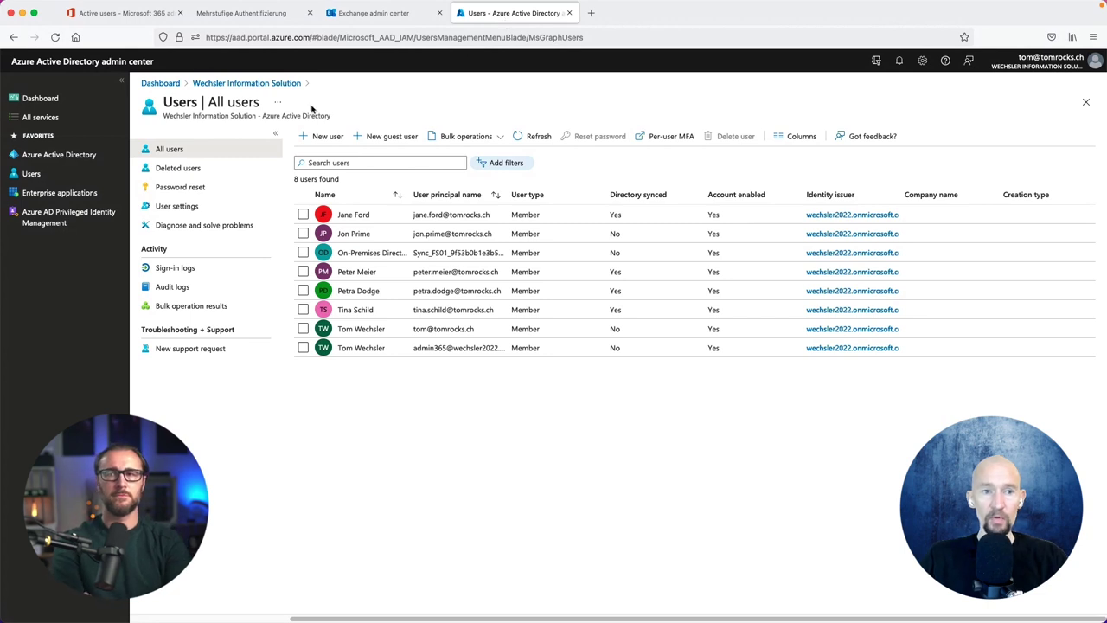
click(265, 83)
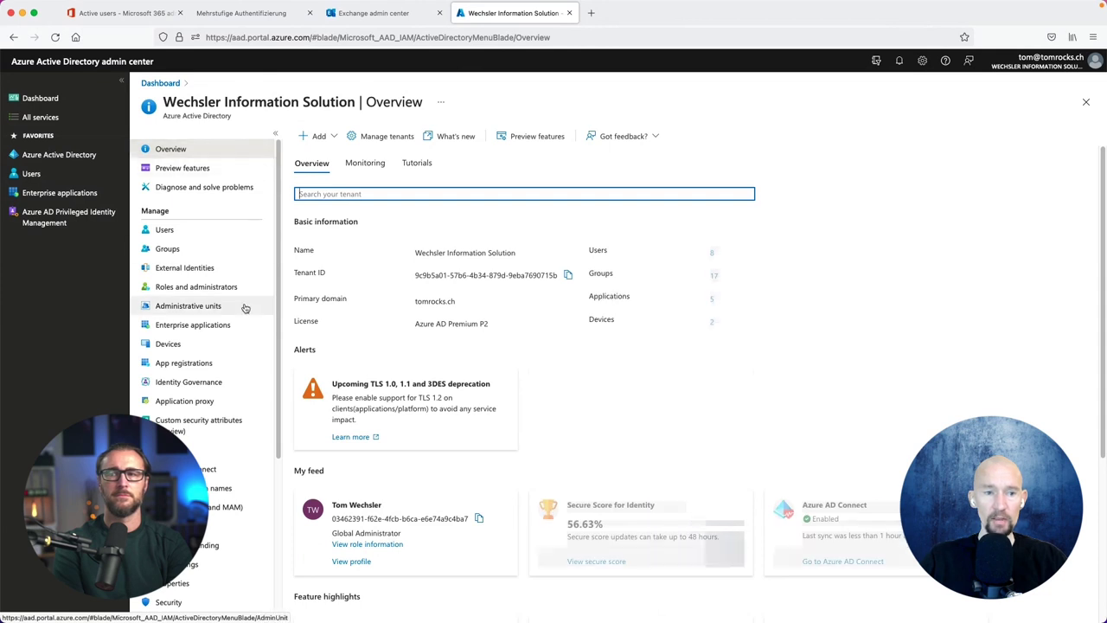
drag(279, 262, 280, 408)
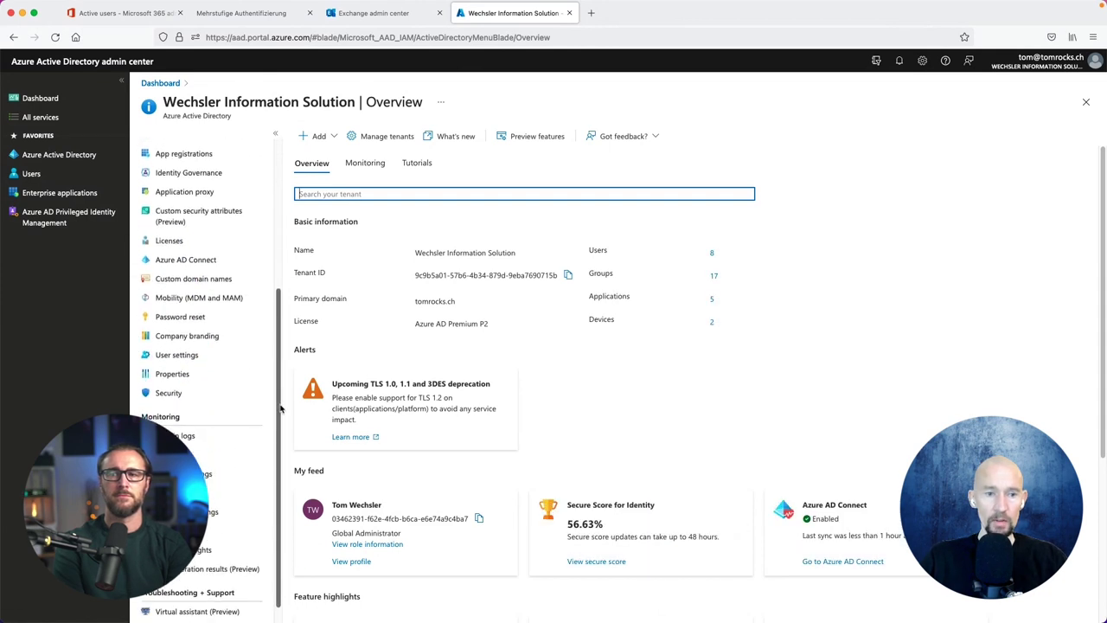
click(172, 396)
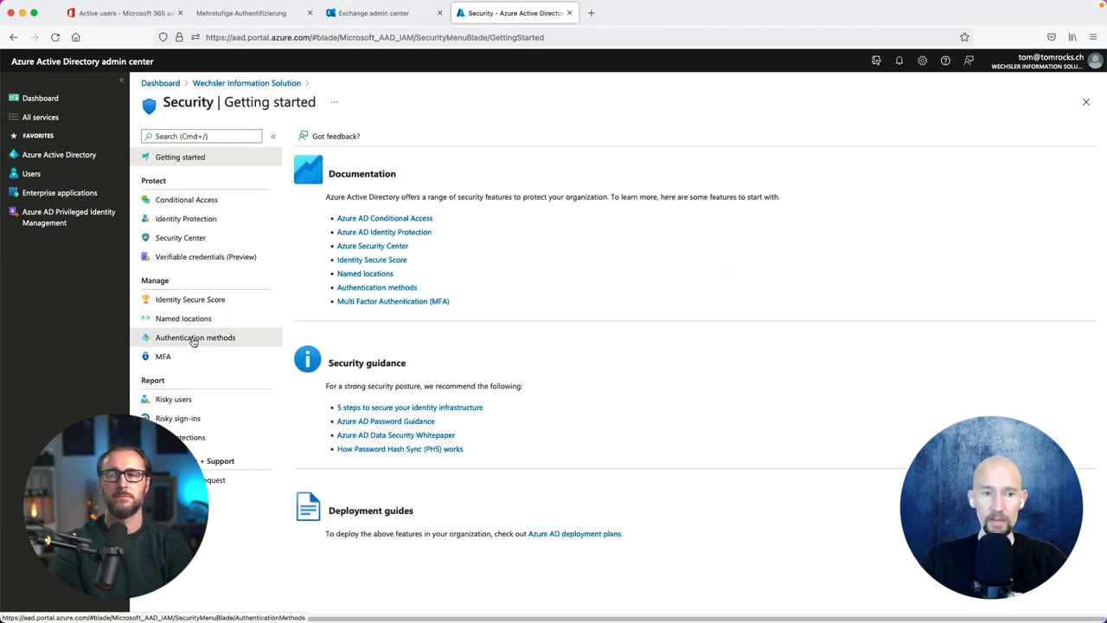
click(193, 338)
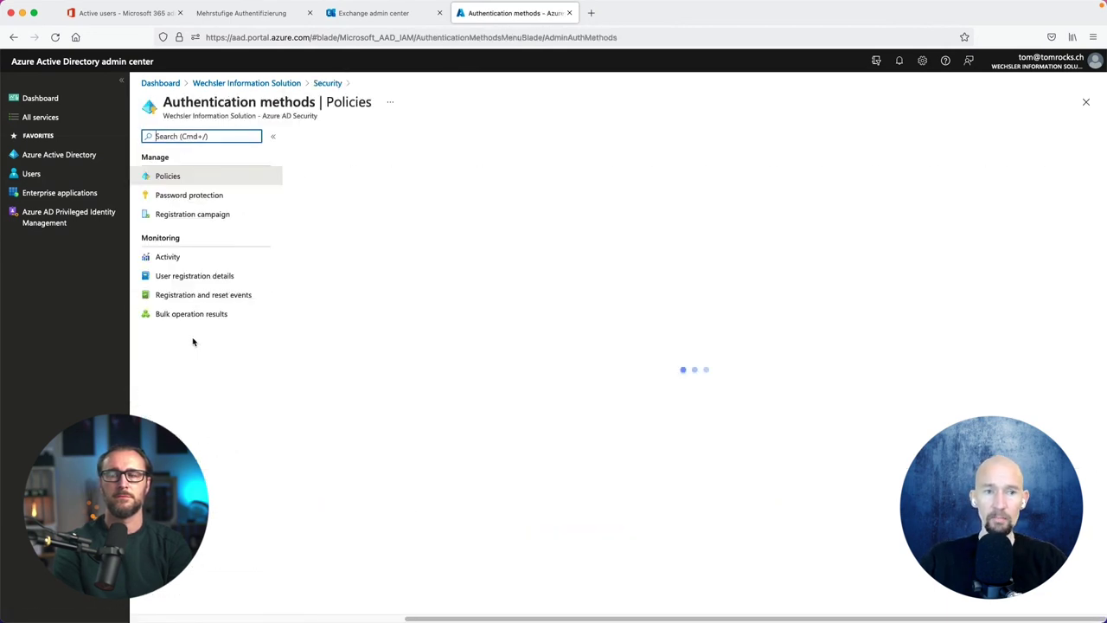
click(208, 199)
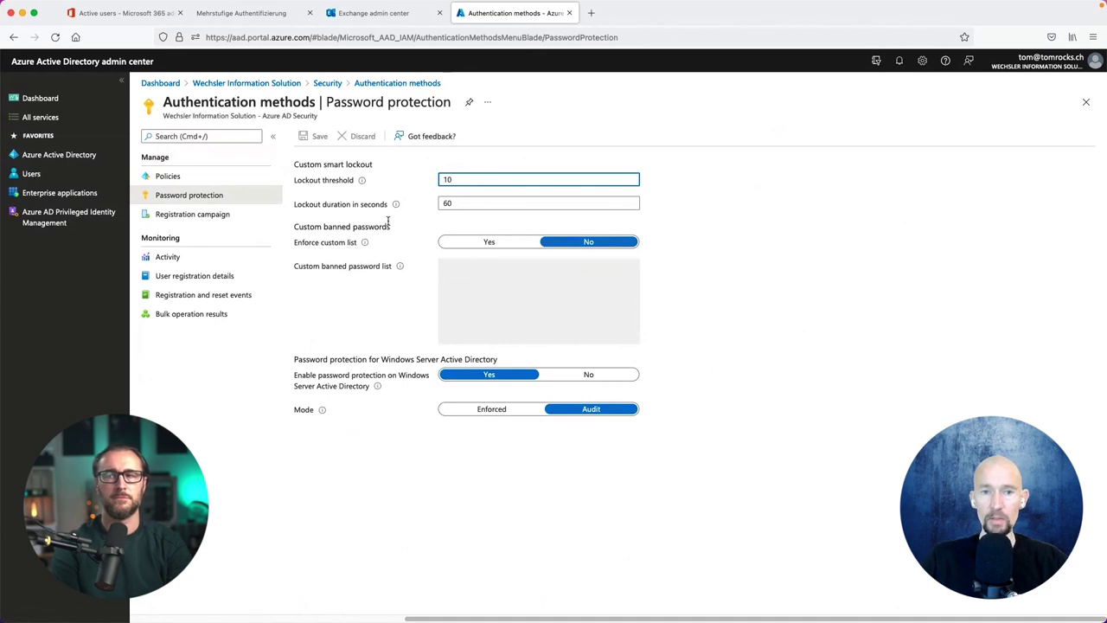
click(451, 204)
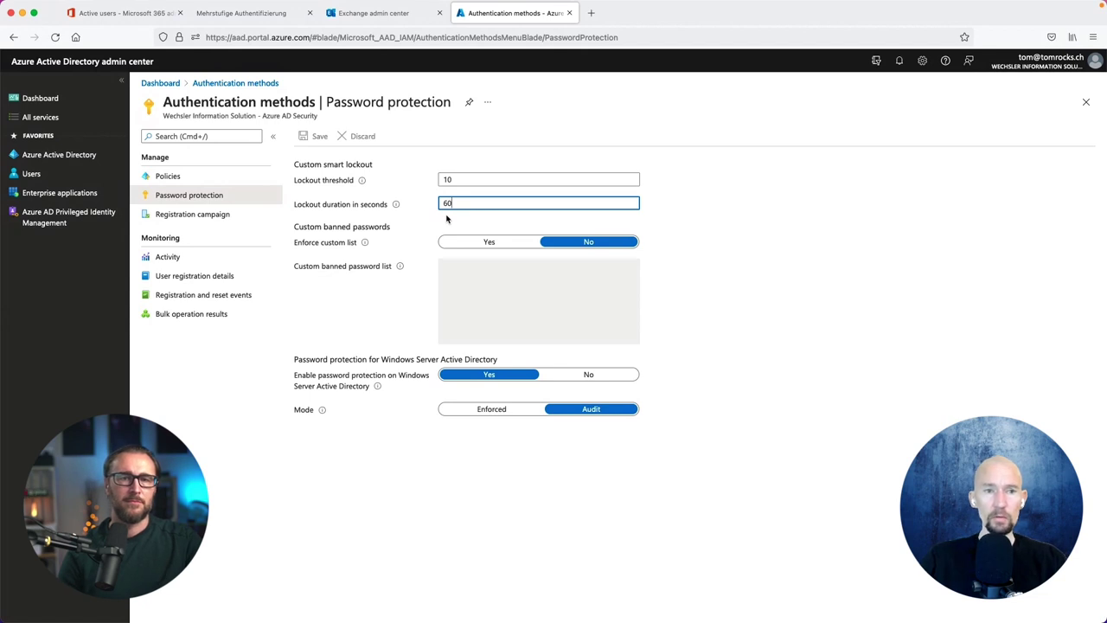
- Open the Azure Active Directory sign-in logs and look through the interactive user sign-ins for the last 24 hours
click(172, 84)
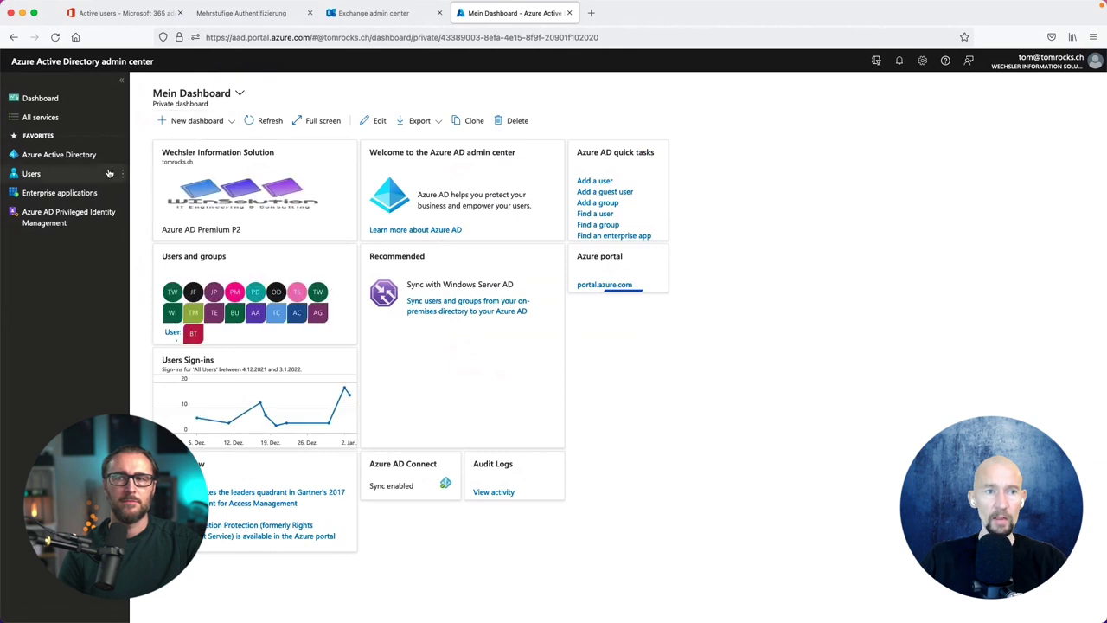
click(57, 155)
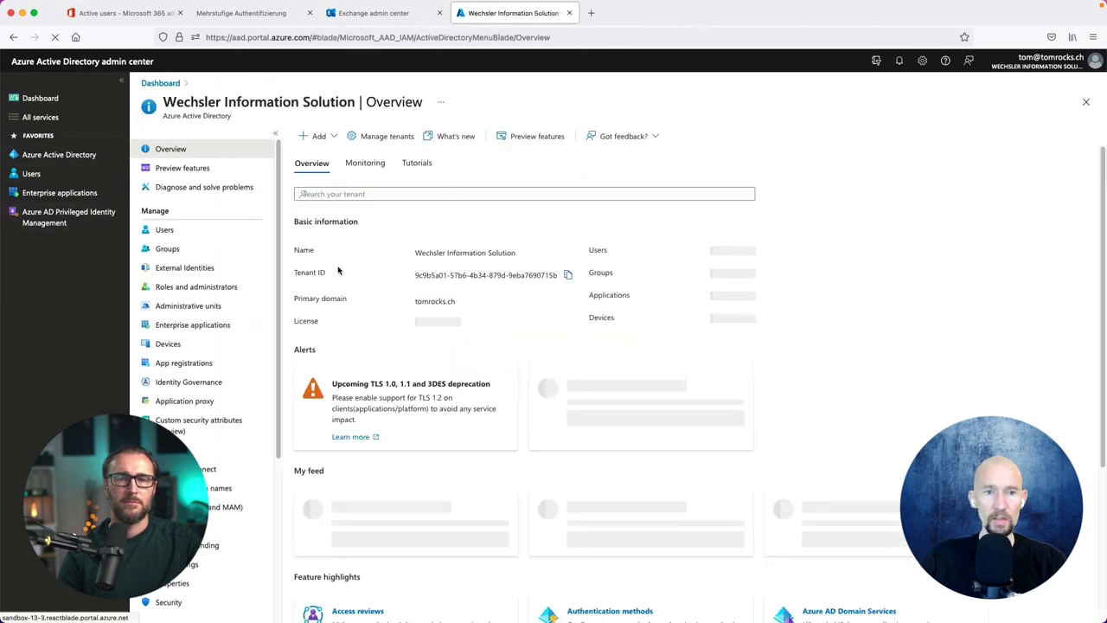
drag(277, 220, 246, 408)
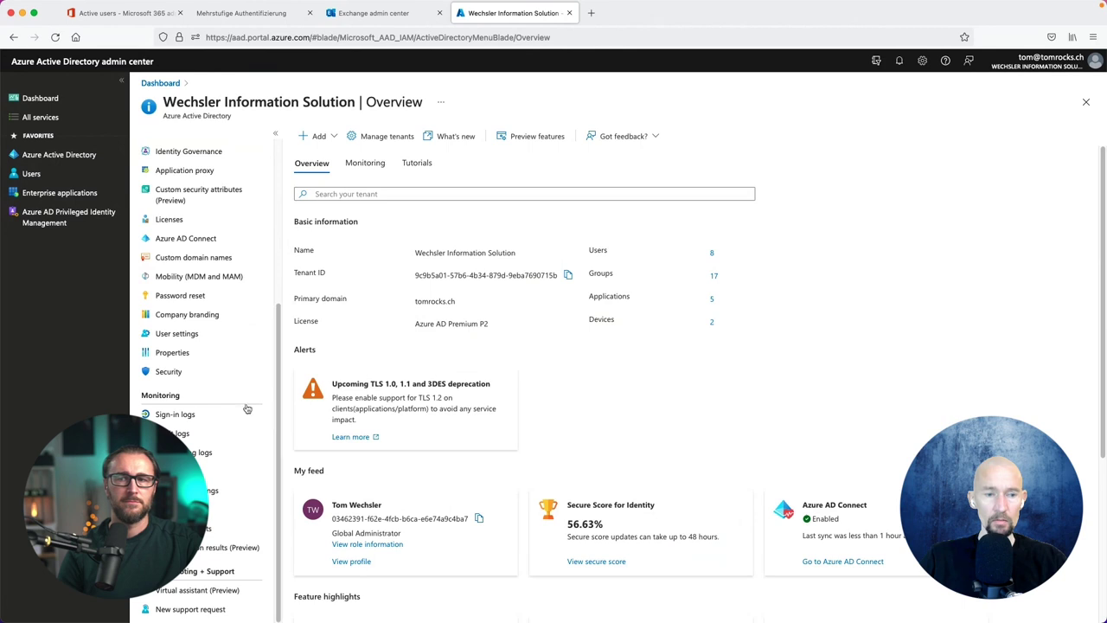
click(175, 415)
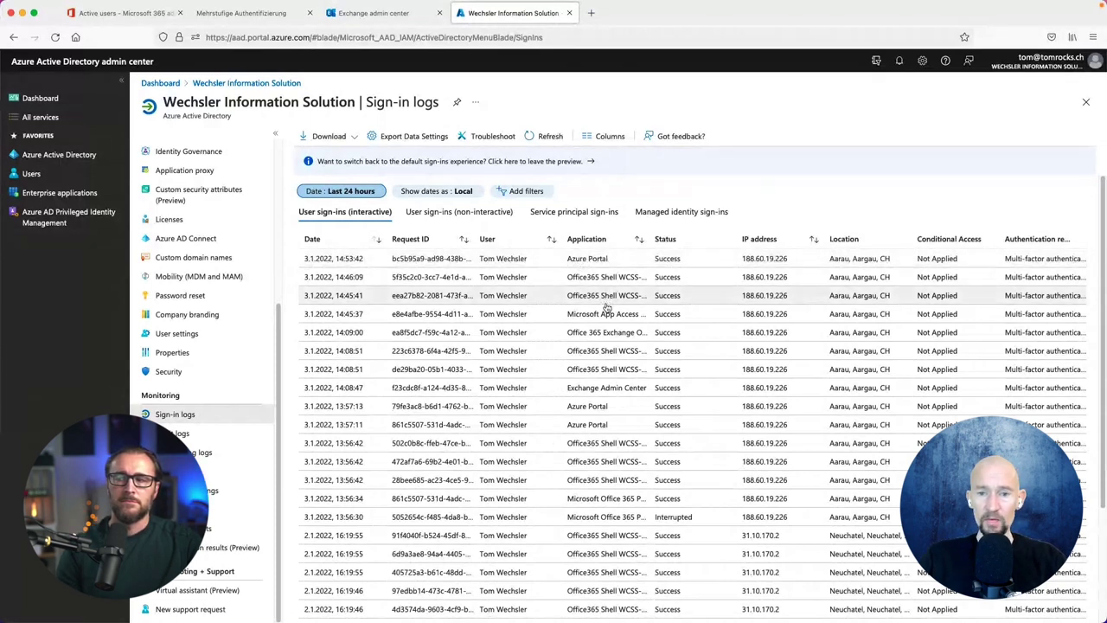
scroll(607, 307, down, 2)
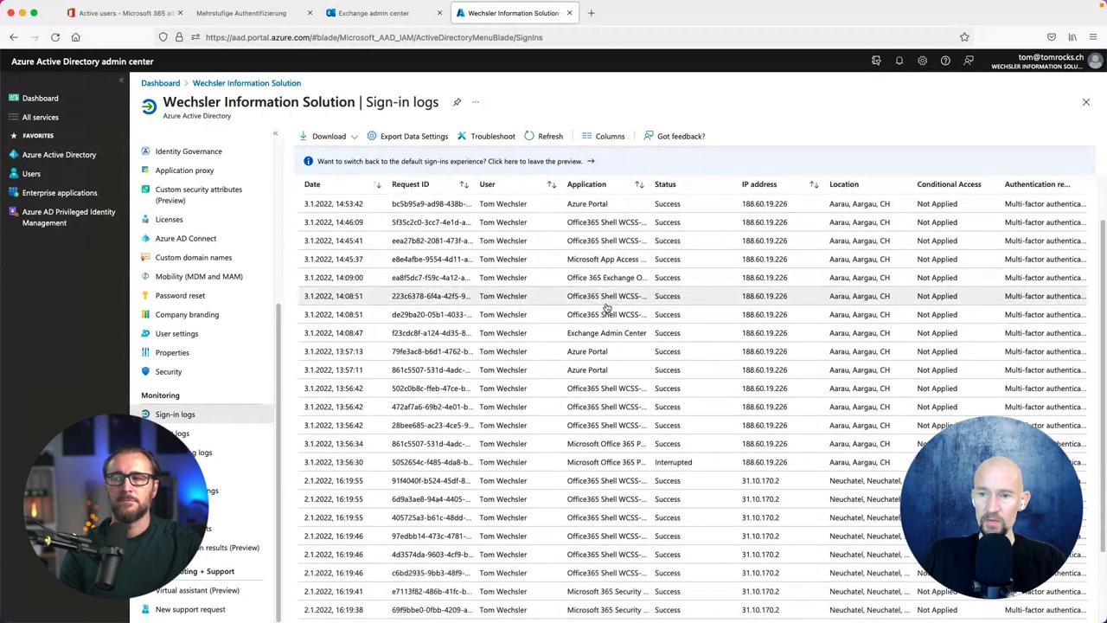
scroll(607, 307, down, 3)
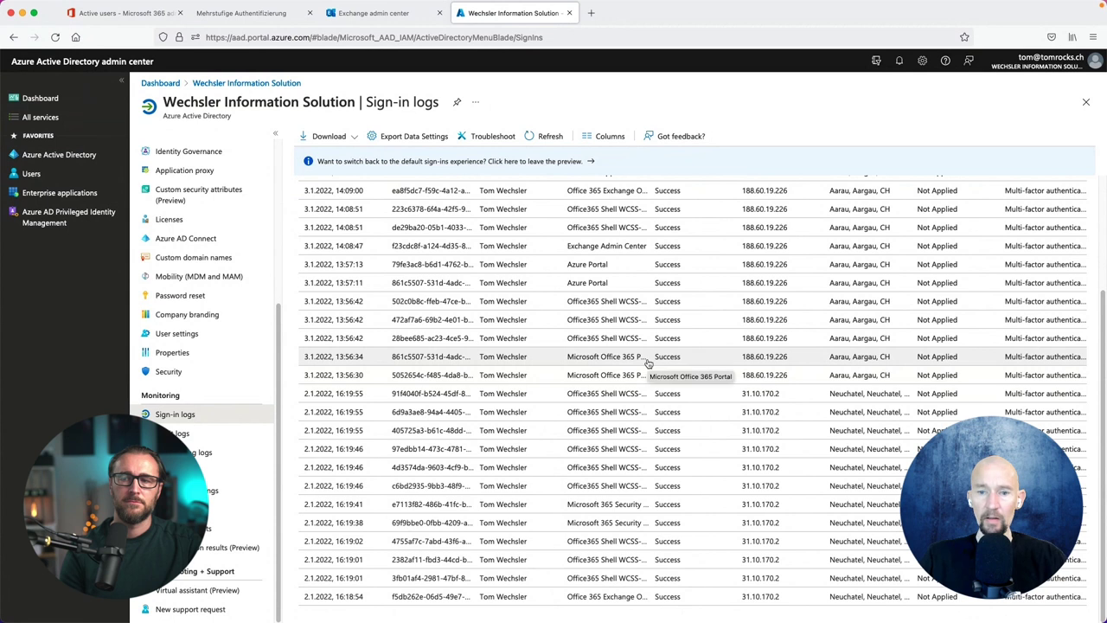
scroll(699, 366, up, 3)
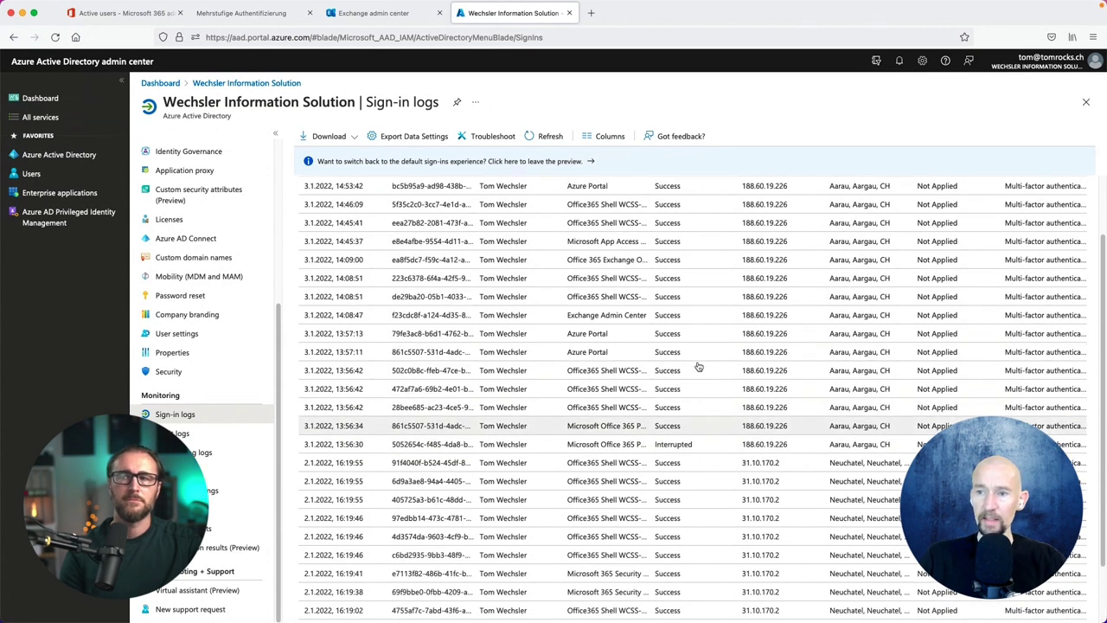
scroll(699, 366, up, 2)
scroll(1045, 236, up, 1)
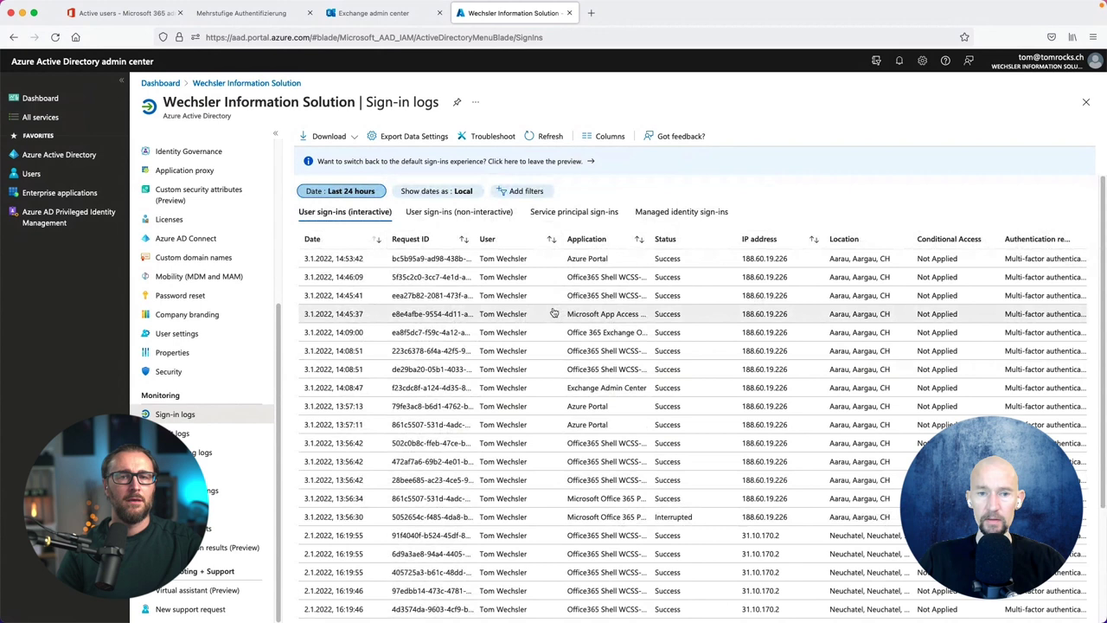
scroll(553, 313, down, 1)
scroll(554, 312, down, 2)
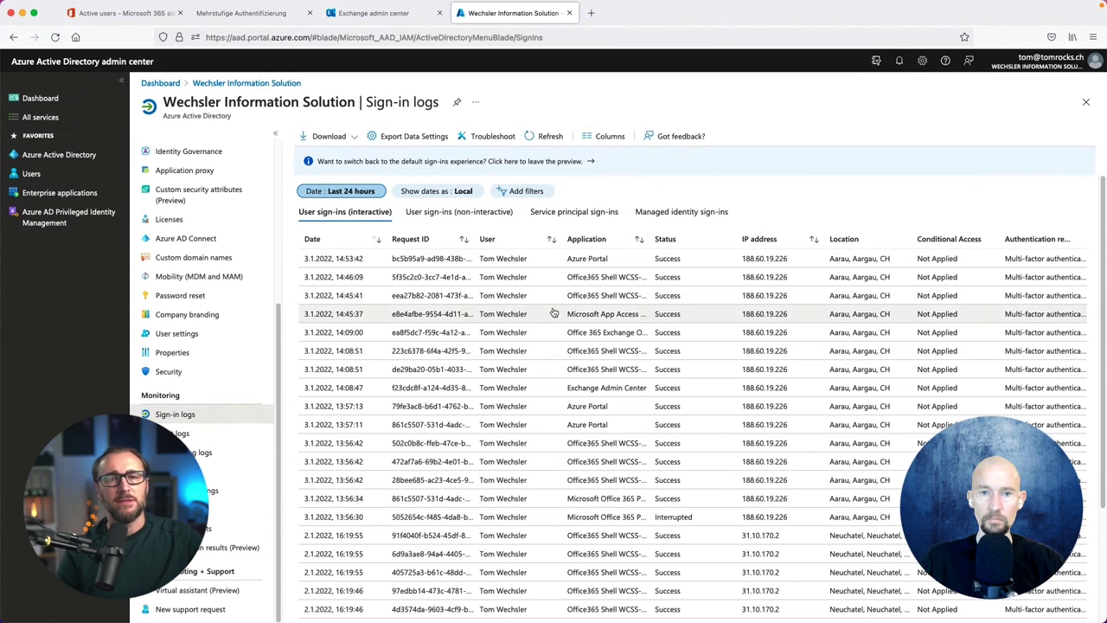
- Look over the fields available for filtering the sign-in logs, leaving the list without an added filter
click(531, 192)
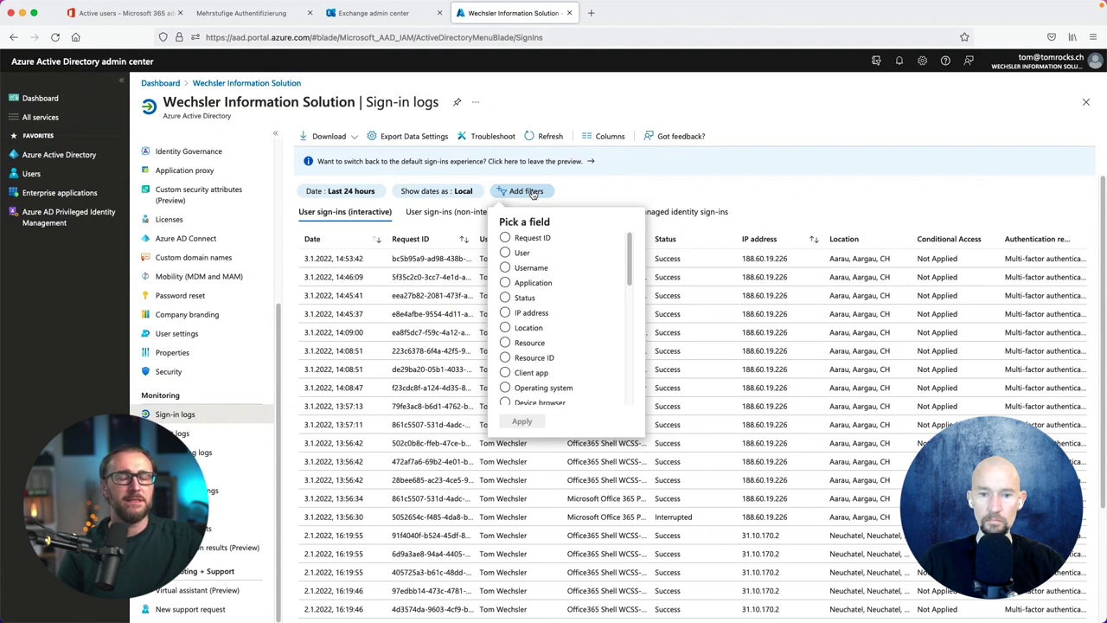
mouse_move(631, 270)
mouse_down()
mouse_move(640, 391)
mouse_move(638, 264)
mouse_up()
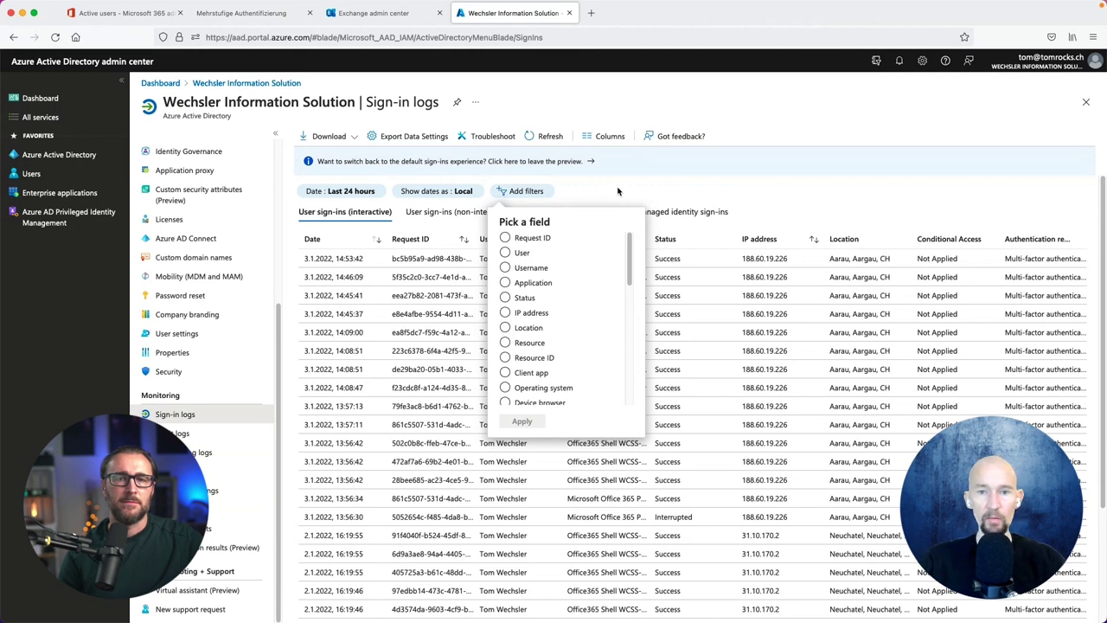
click(618, 191)
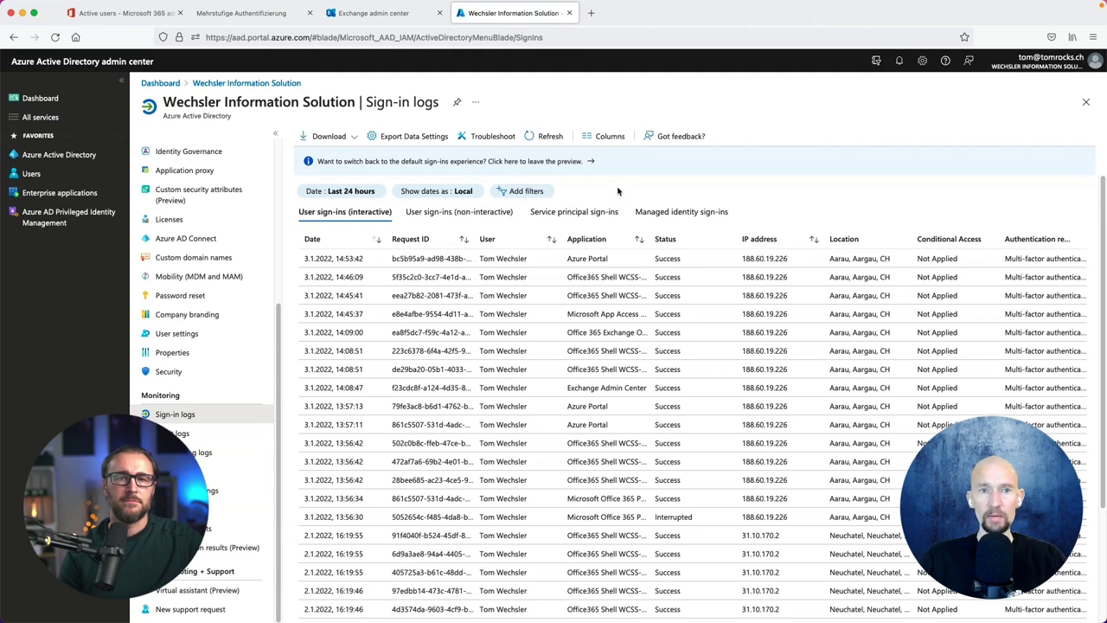
- Switch to the multi-factor authentication service settings and open the users page there
click(273, 15)
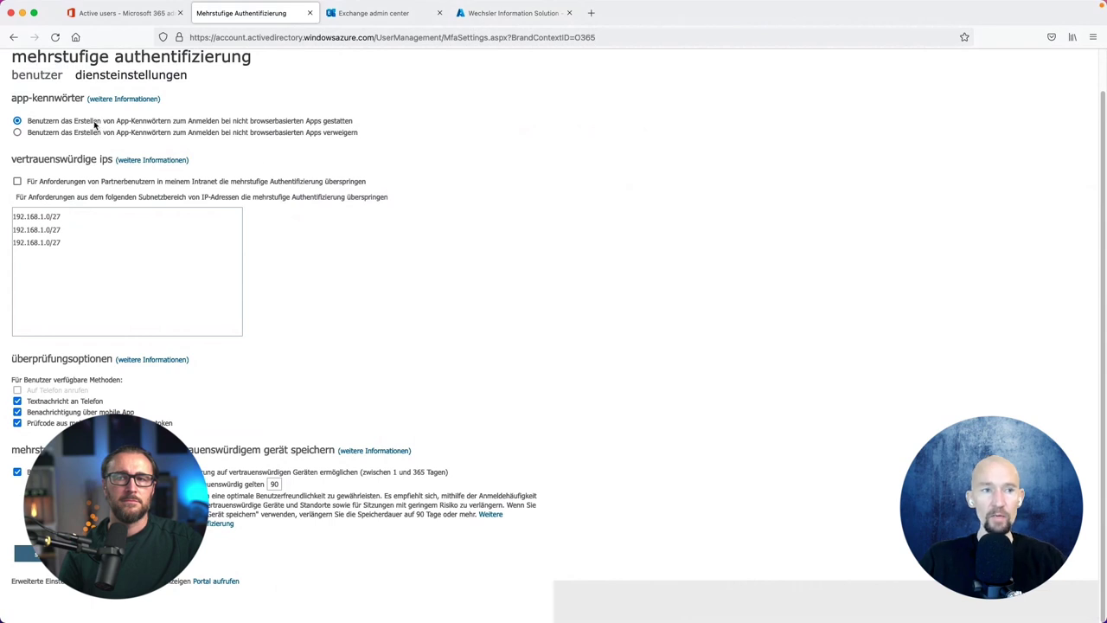
click(39, 78)
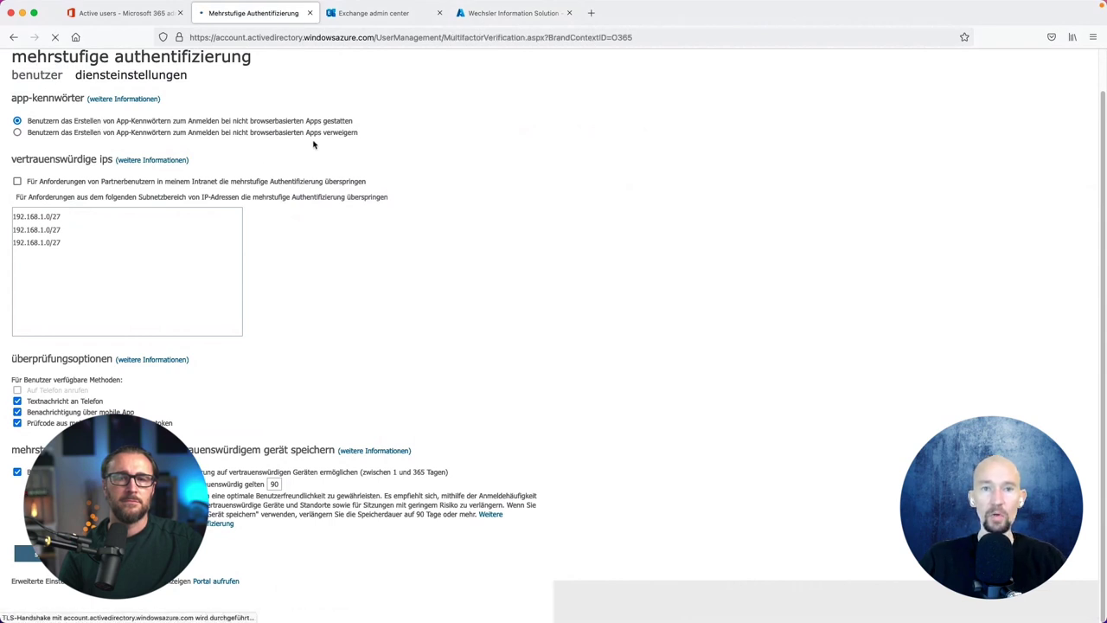
- Return to the Azure Active Directory admin center and open the Conditional Access policies in the tenant's security settings
click(509, 17)
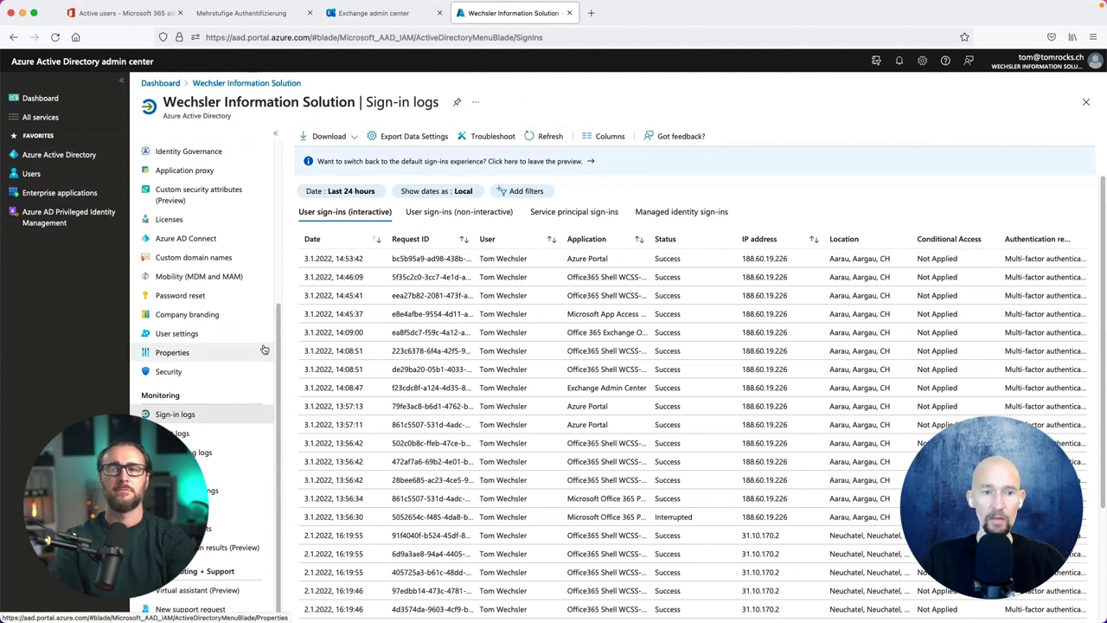
scroll(264, 350, up, 2)
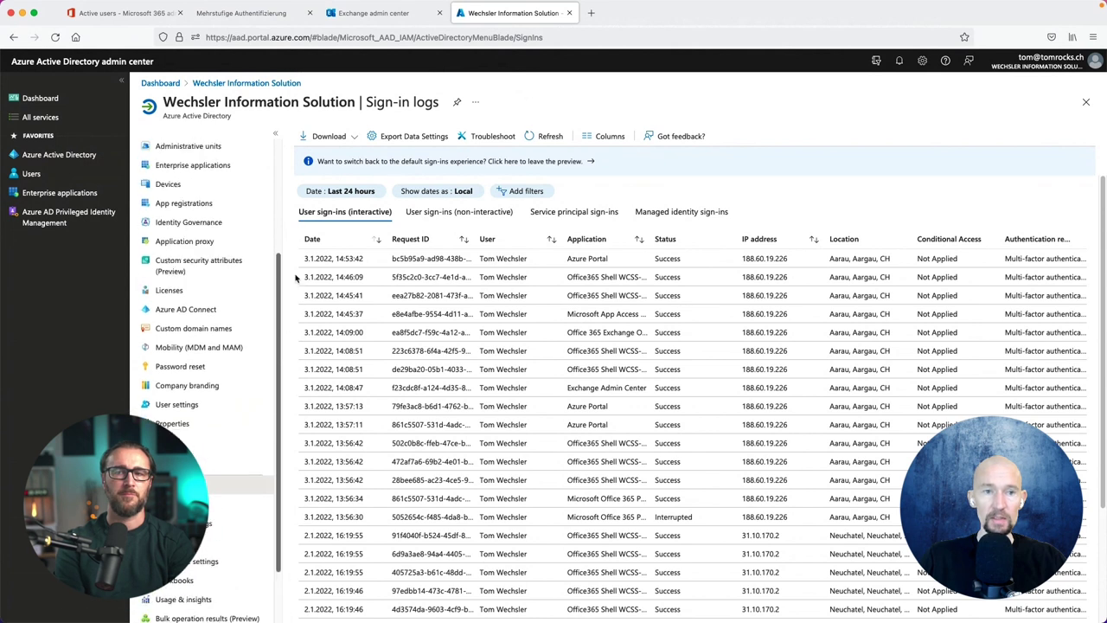
scroll(295, 277, up, 4)
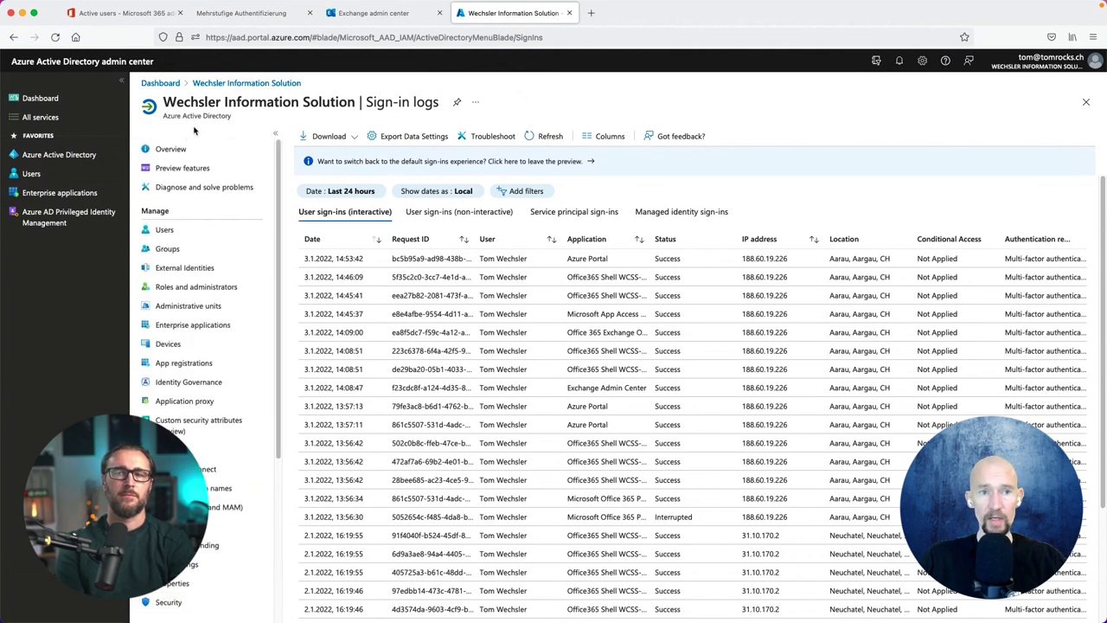
drag(283, 164, 283, 264)
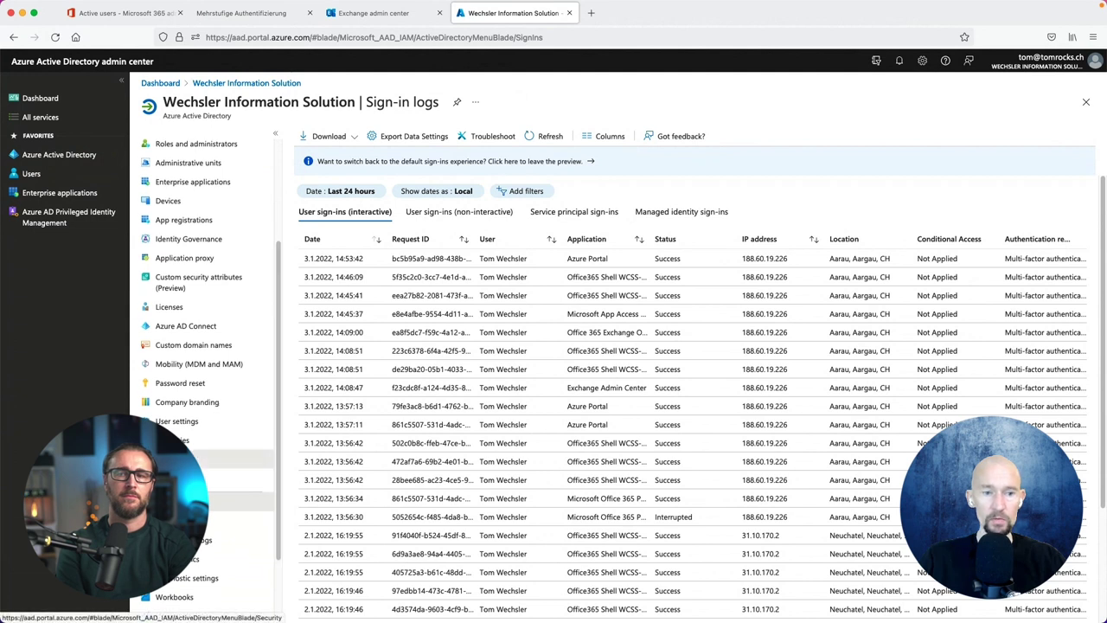
click(197, 458)
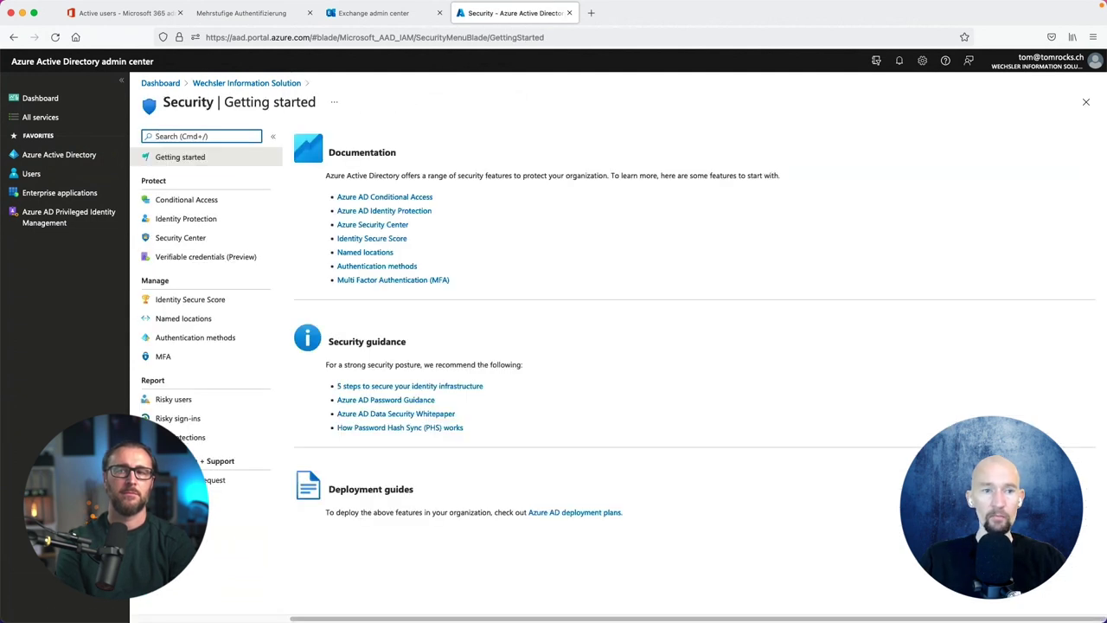
click(184, 205)
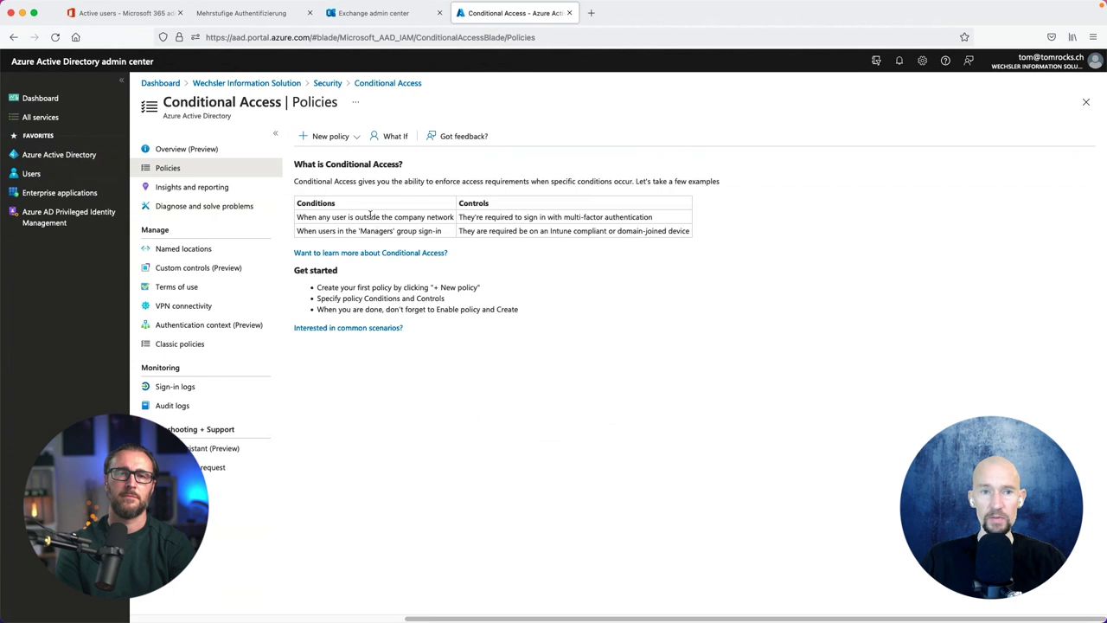
- Start a new Conditional Access policy and view the include and exclude options of its user assignment
click(337, 140)
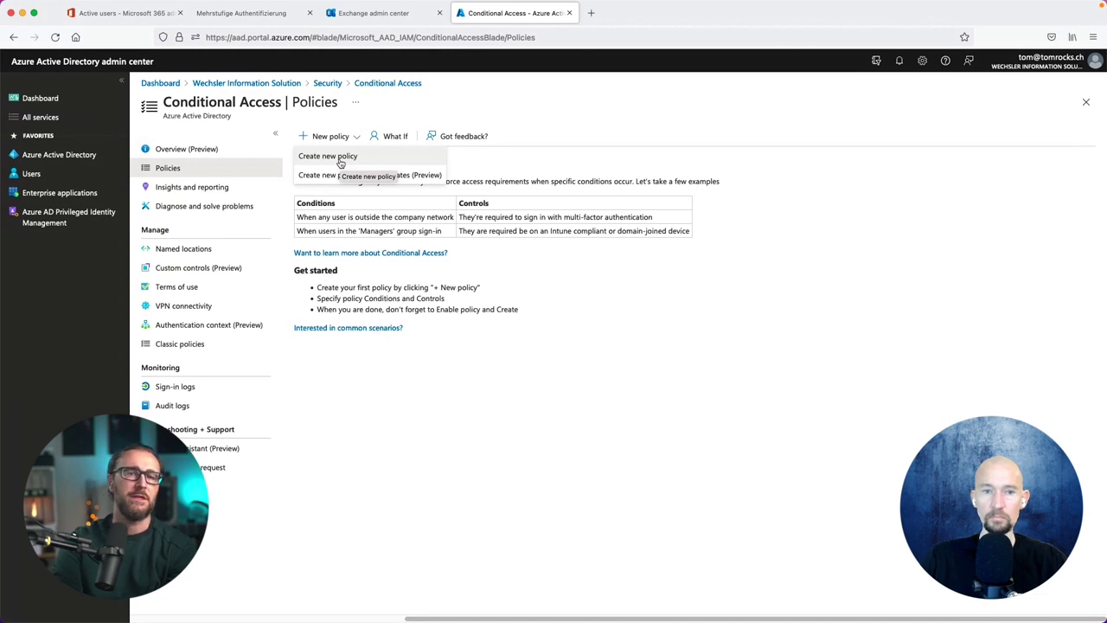
click(341, 163)
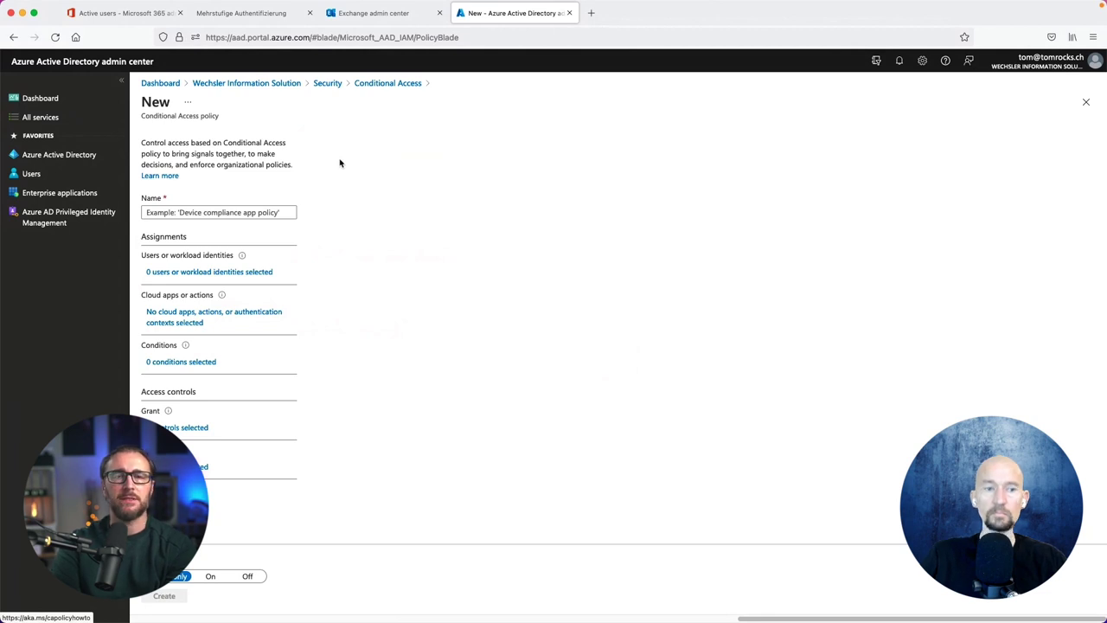
click(242, 275)
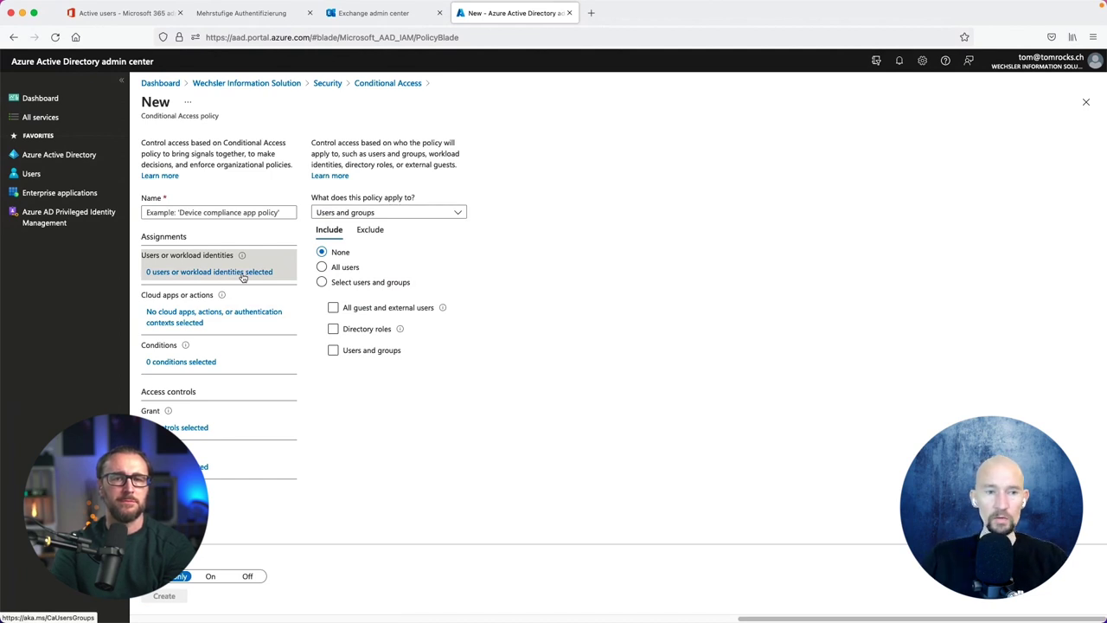
click(216, 213)
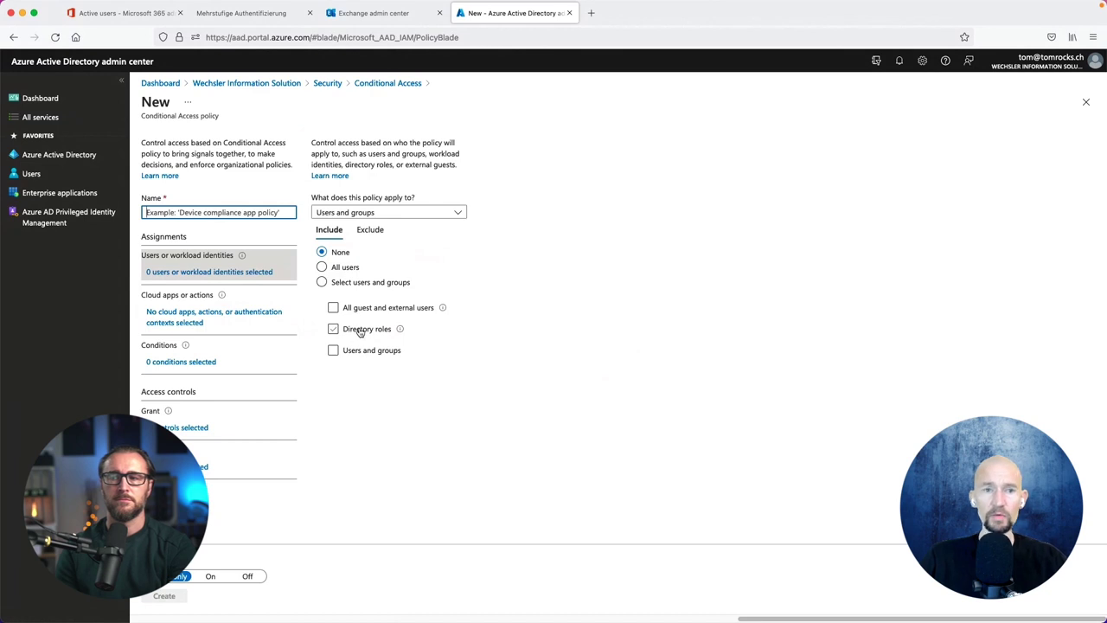
click(377, 237)
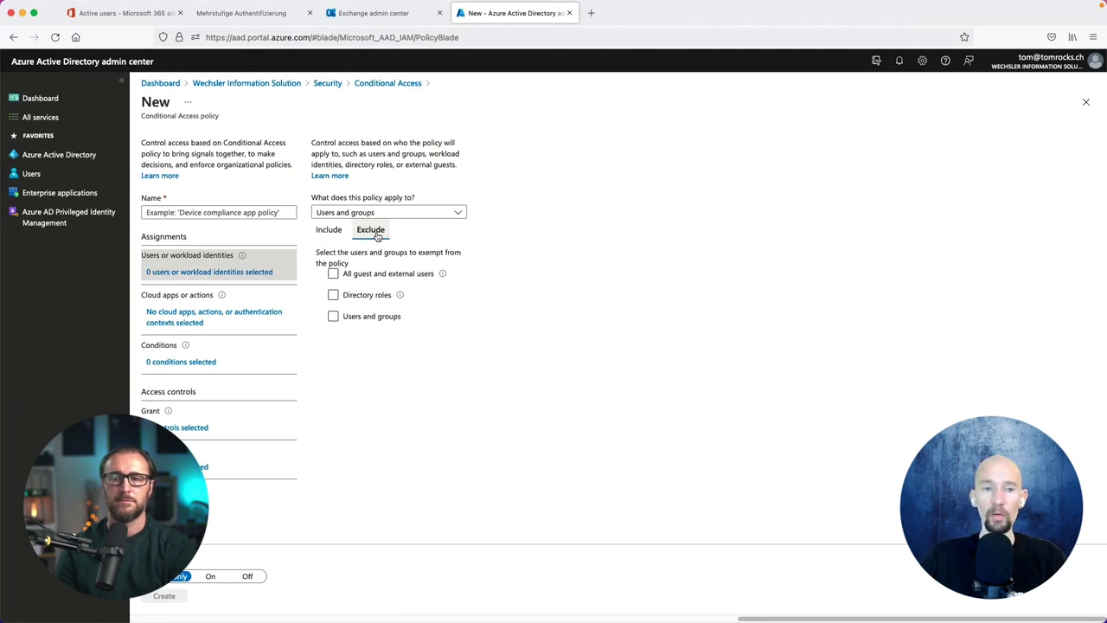
- Set the new policy's cloud apps assignment to include all cloud apps
click(189, 321)
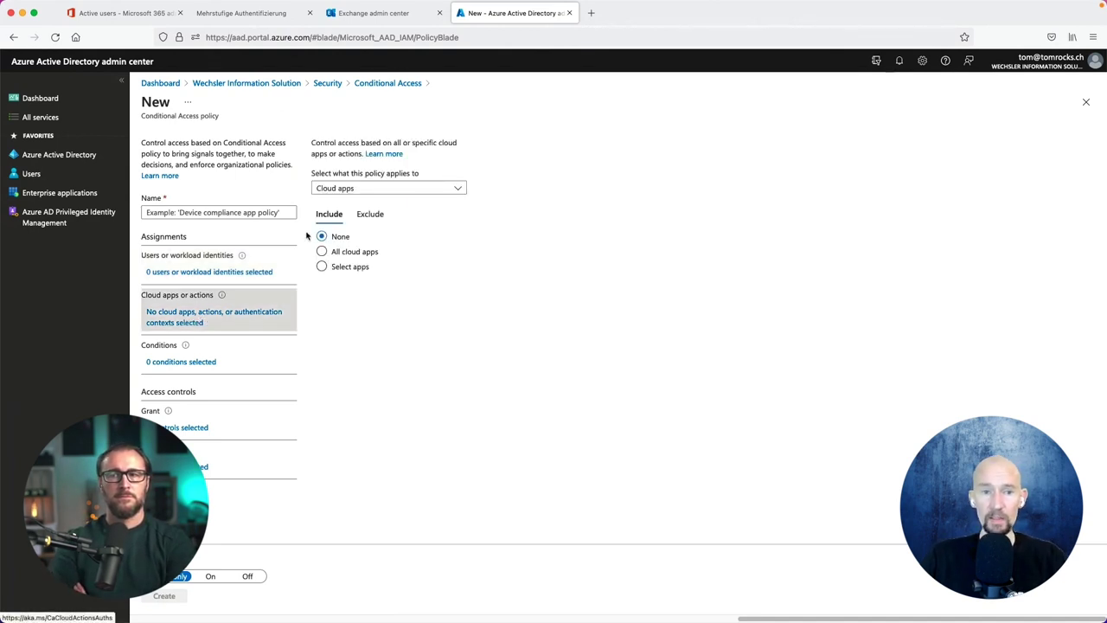
click(322, 267)
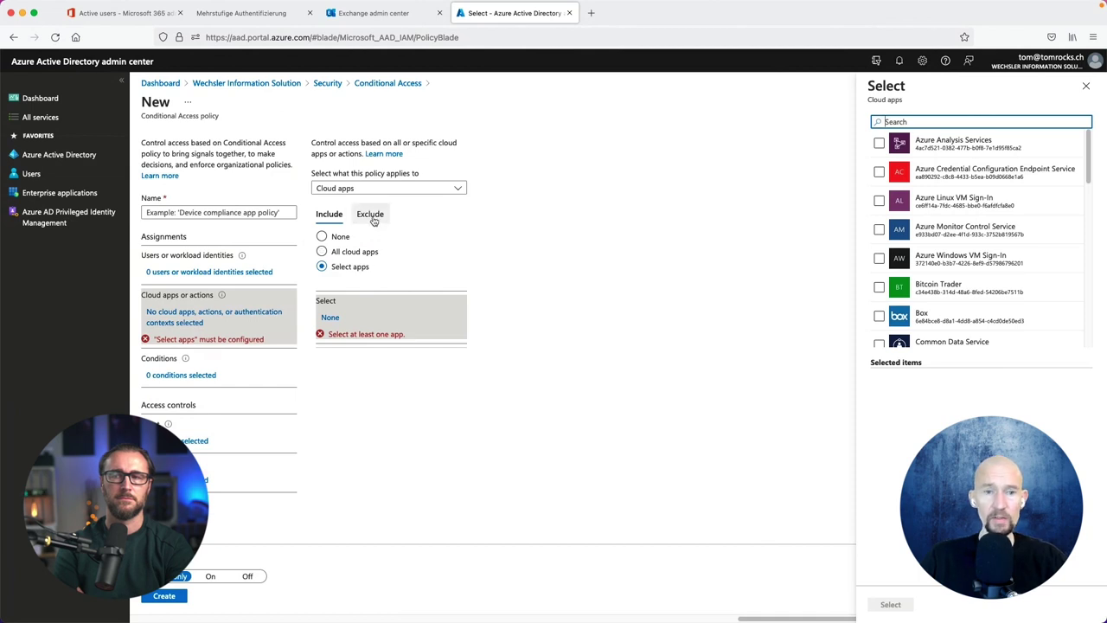
click(354, 252)
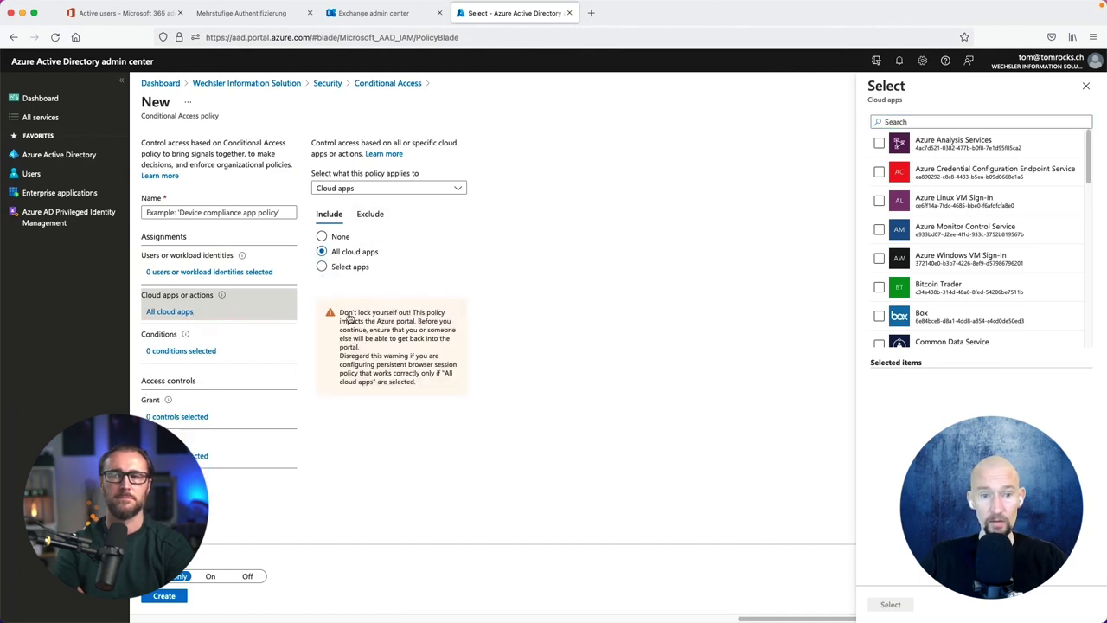
drag(339, 313, 410, 317)
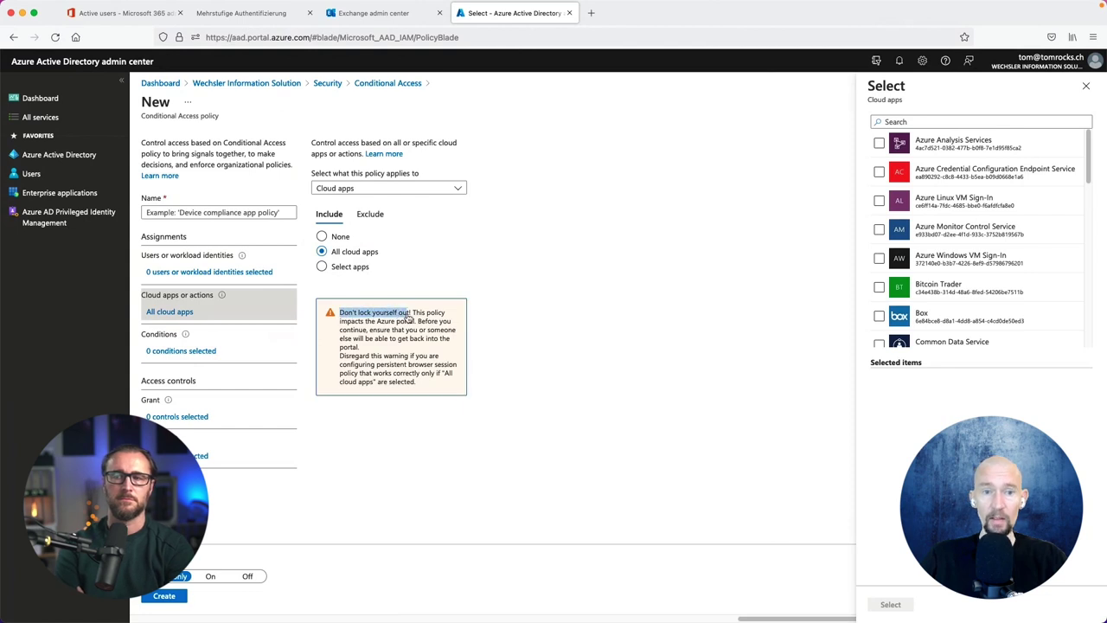
click(410, 318)
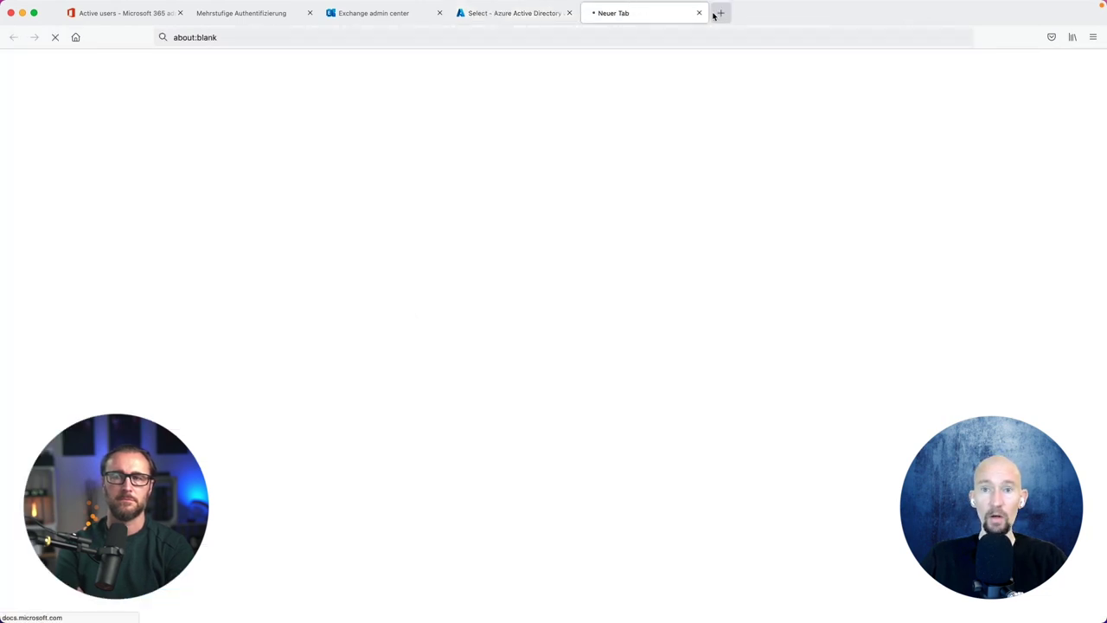
click(699, 13)
click(564, 301)
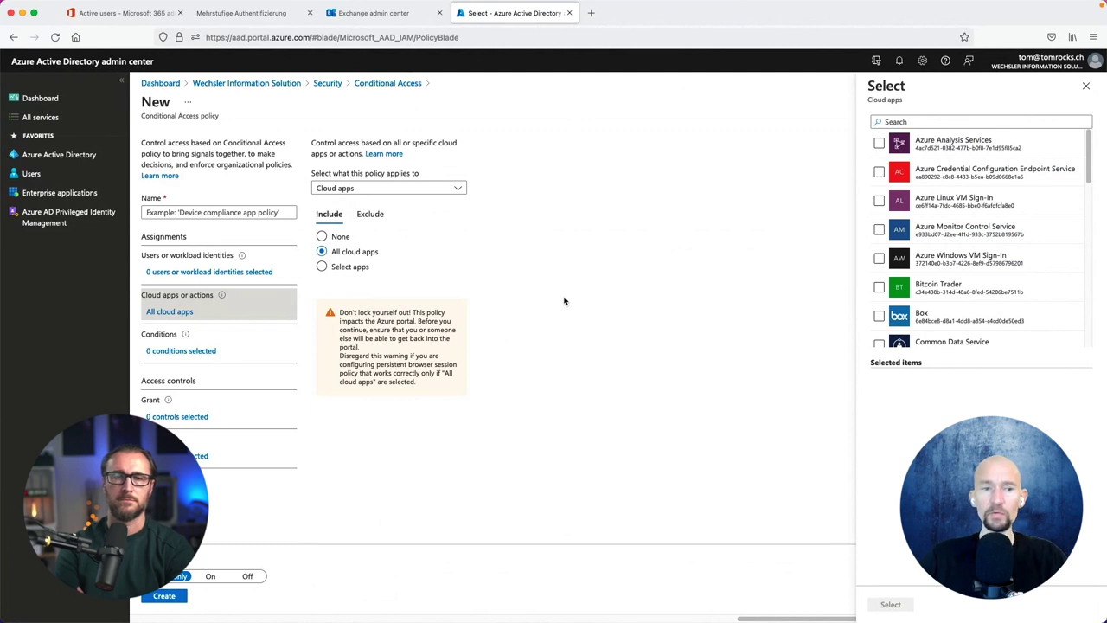
- View the policy's available conditions and set its grant control to require multi-factor authentication
click(182, 353)
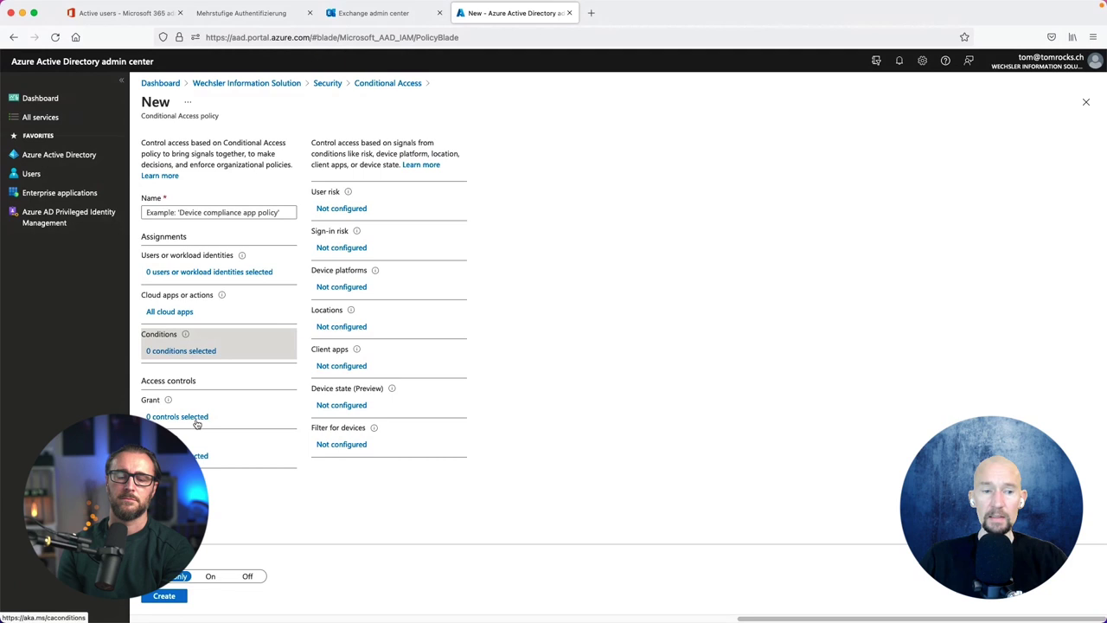
click(196, 421)
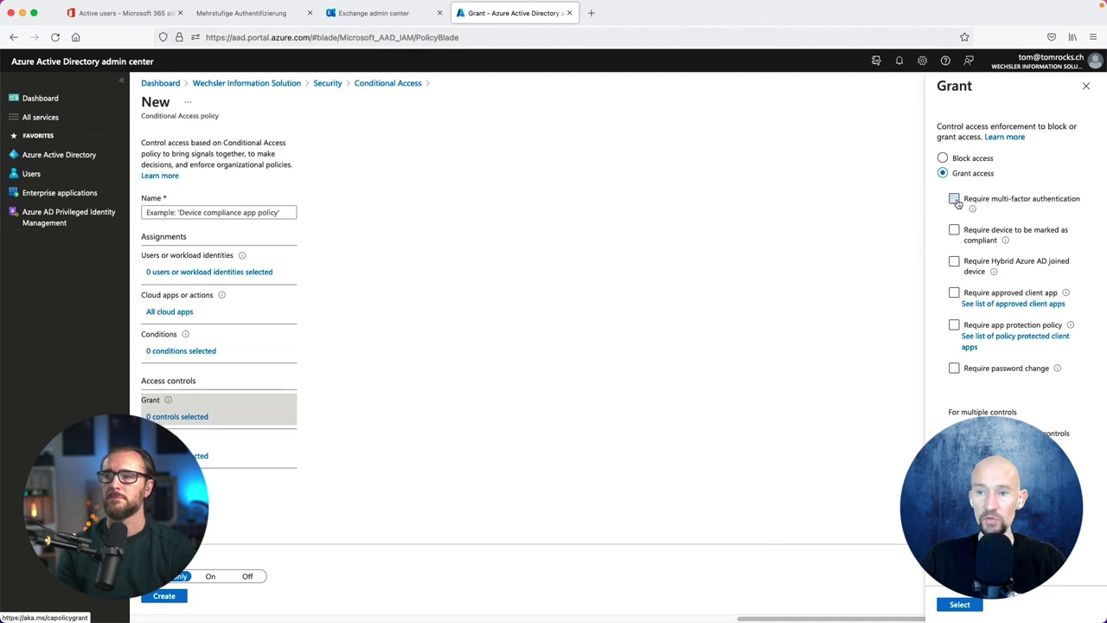
click(955, 200)
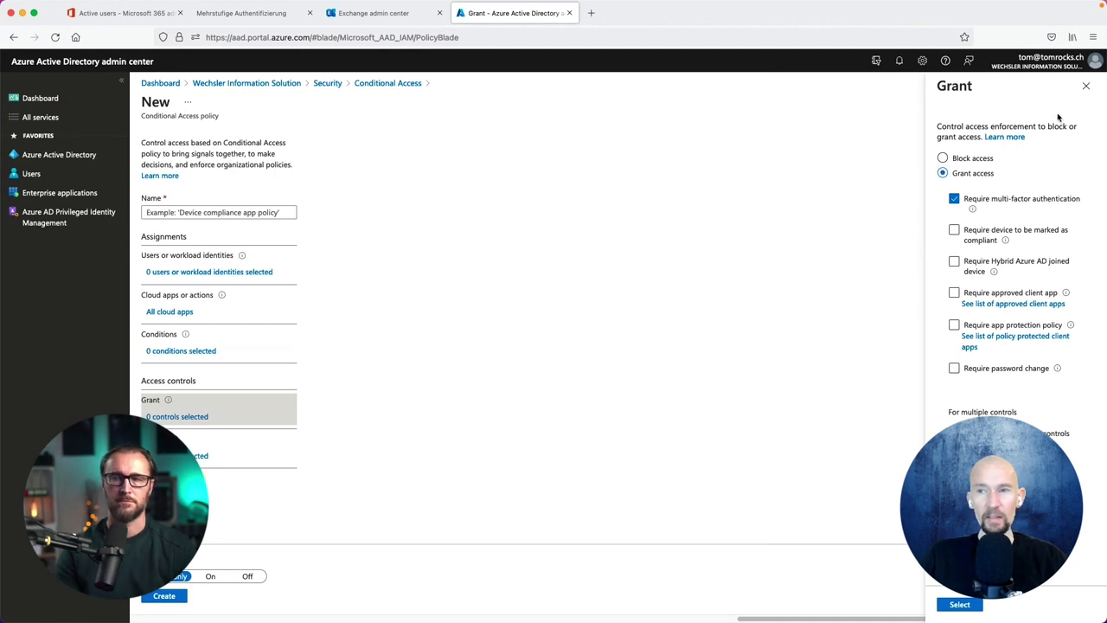
- Discard the new policy's unsaved edits, return to the tenant's security settings and open the named locations
click(1086, 86)
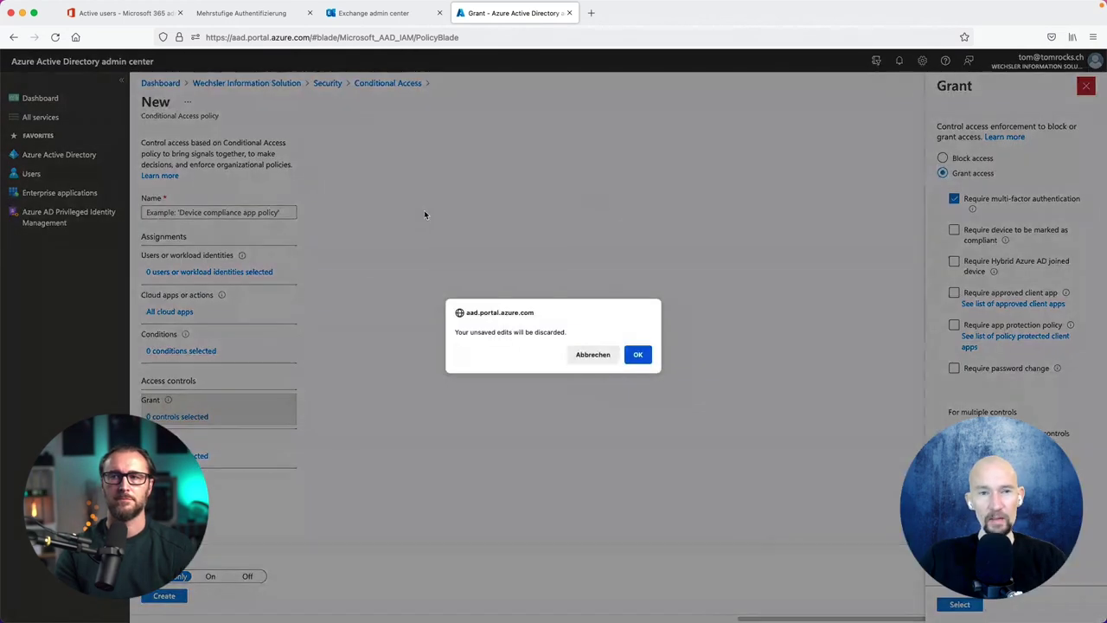
click(637, 354)
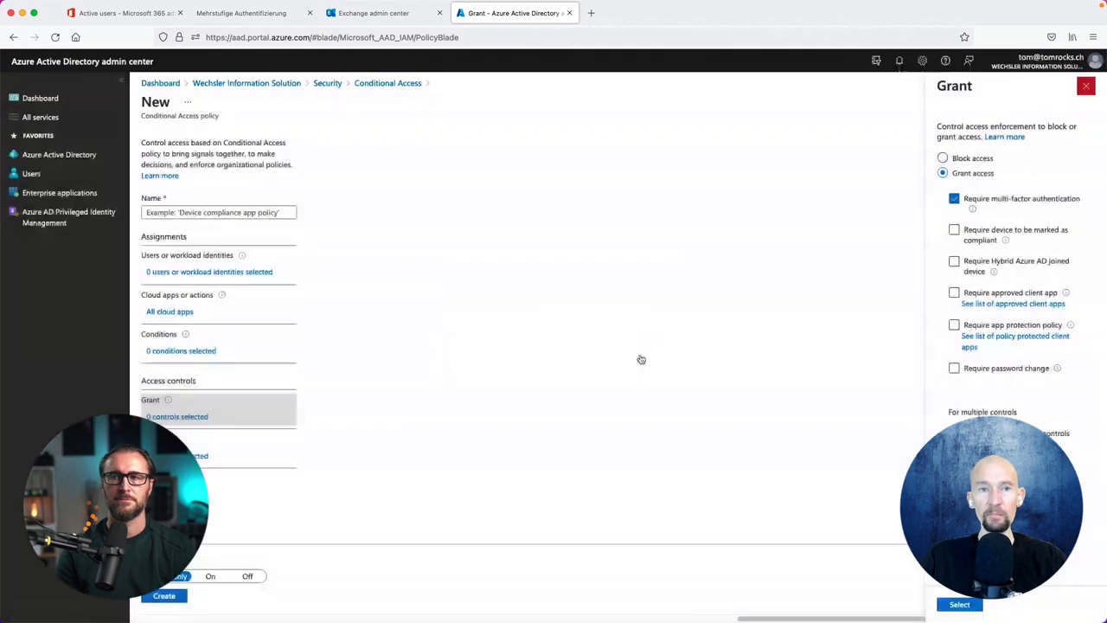
click(329, 86)
click(637, 367)
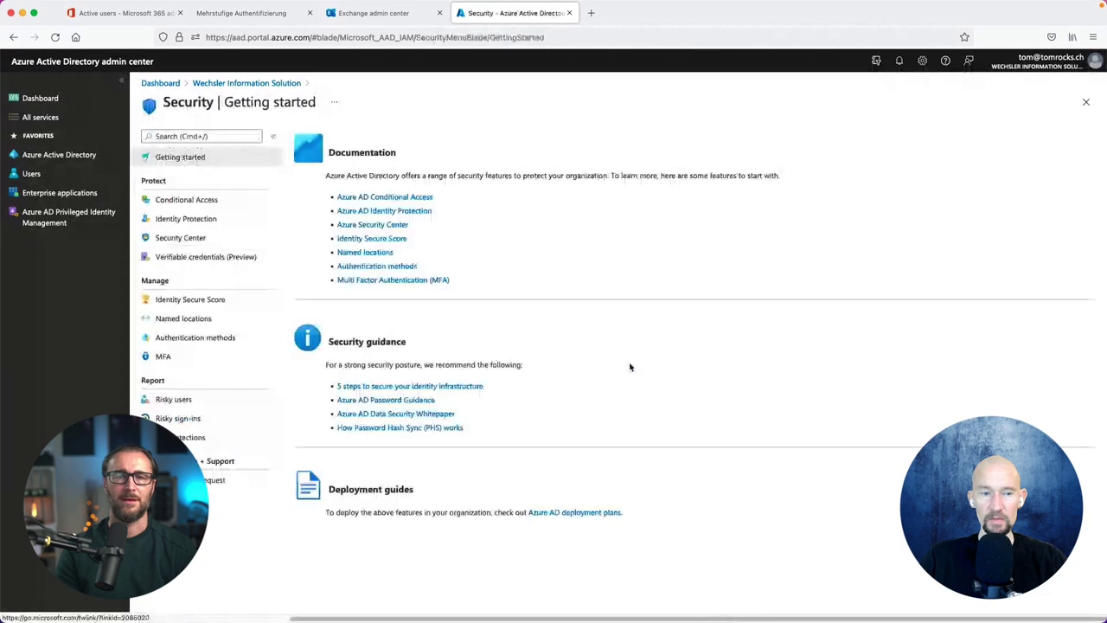
click(184, 318)
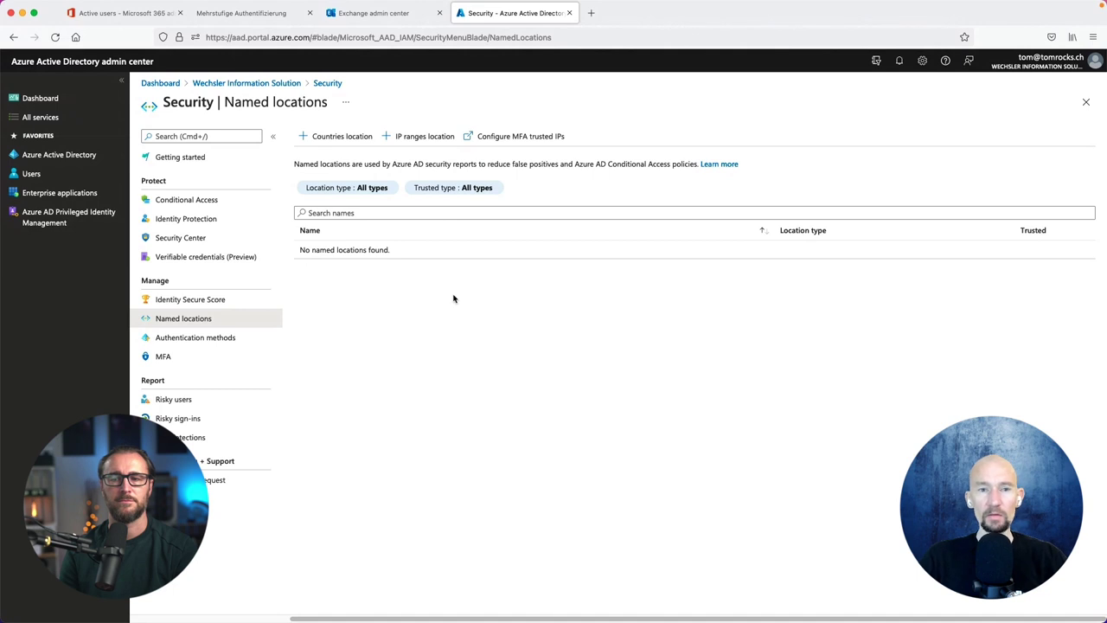
- Open the Conditional Access policies and start creating a new policy without a template
click(199, 202)
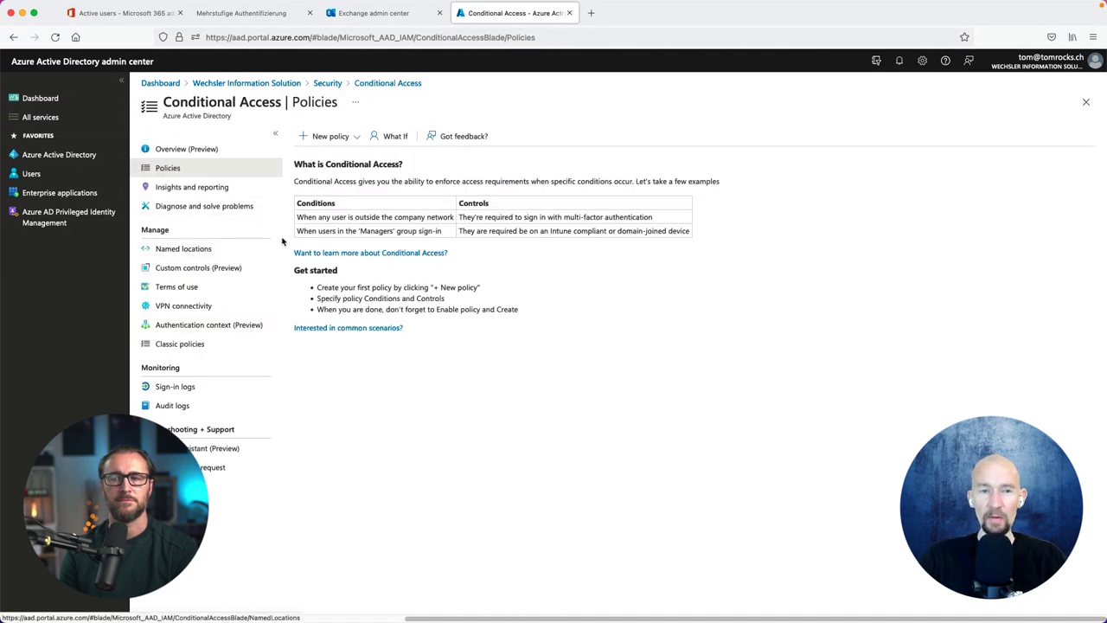
click(345, 139)
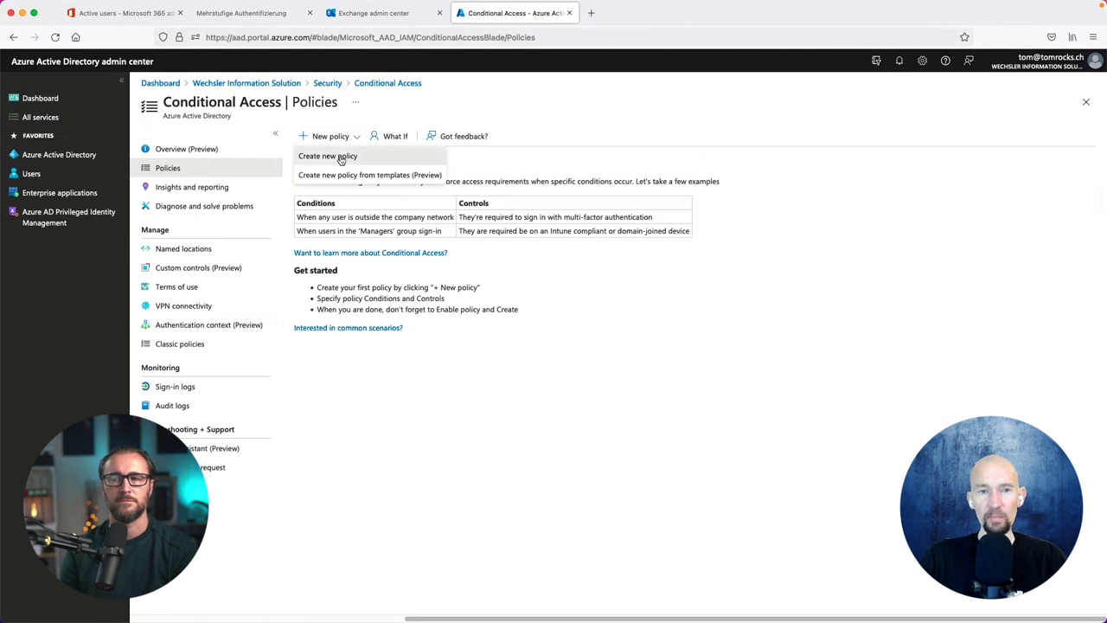
click(338, 154)
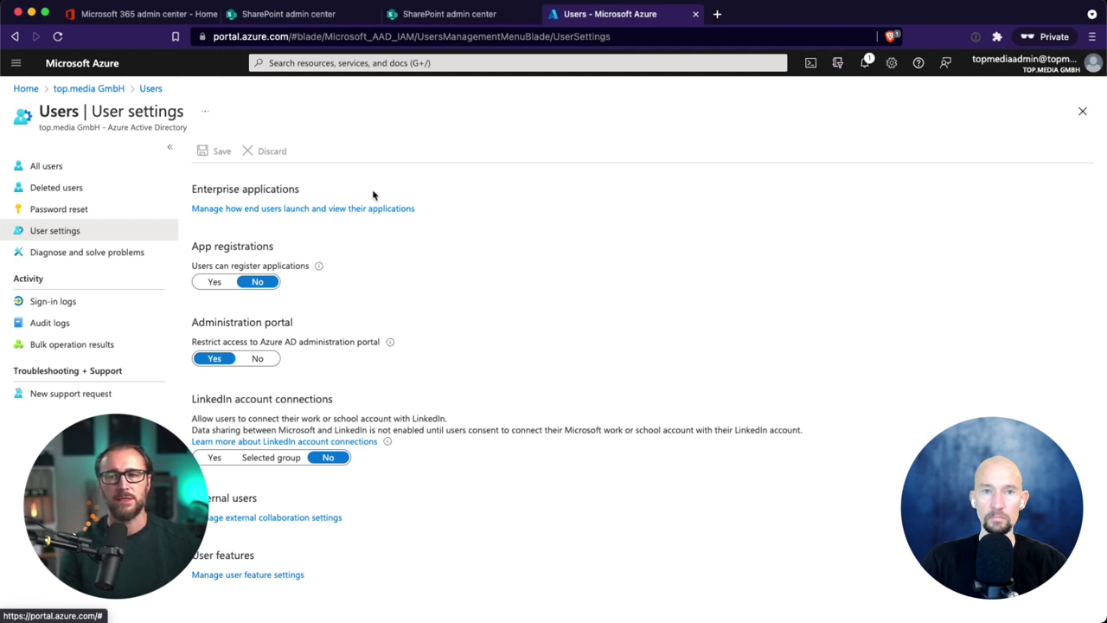
- Open the tenant's enterprise application consent settings, preview allowing user consent for apps, and reselect "Do not allow user consent"
click(108, 88)
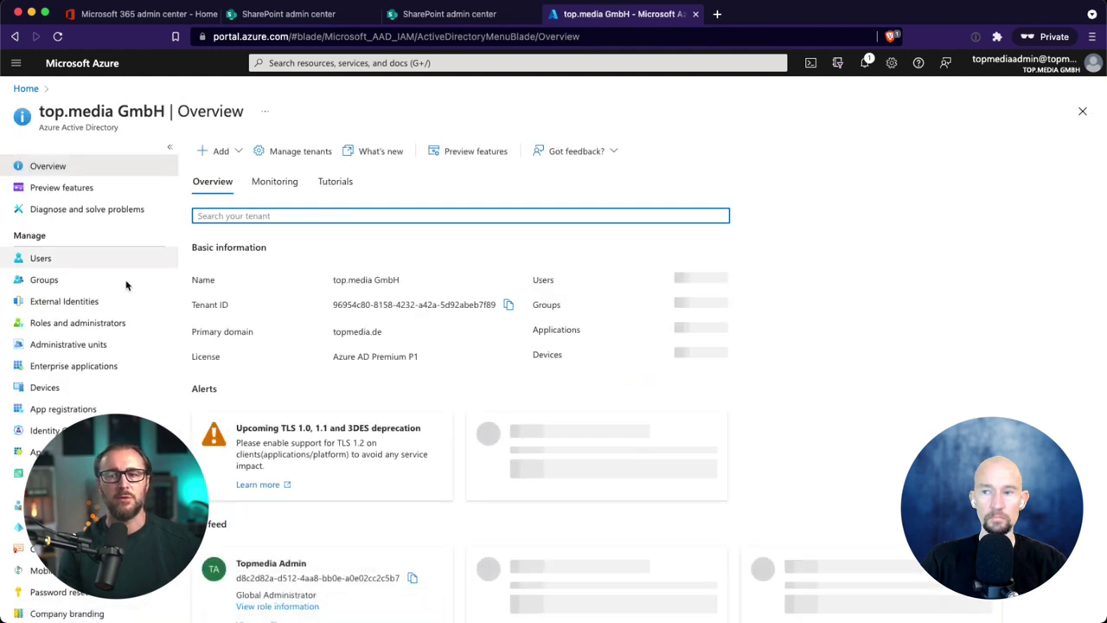
scroll(86, 346, down, 1)
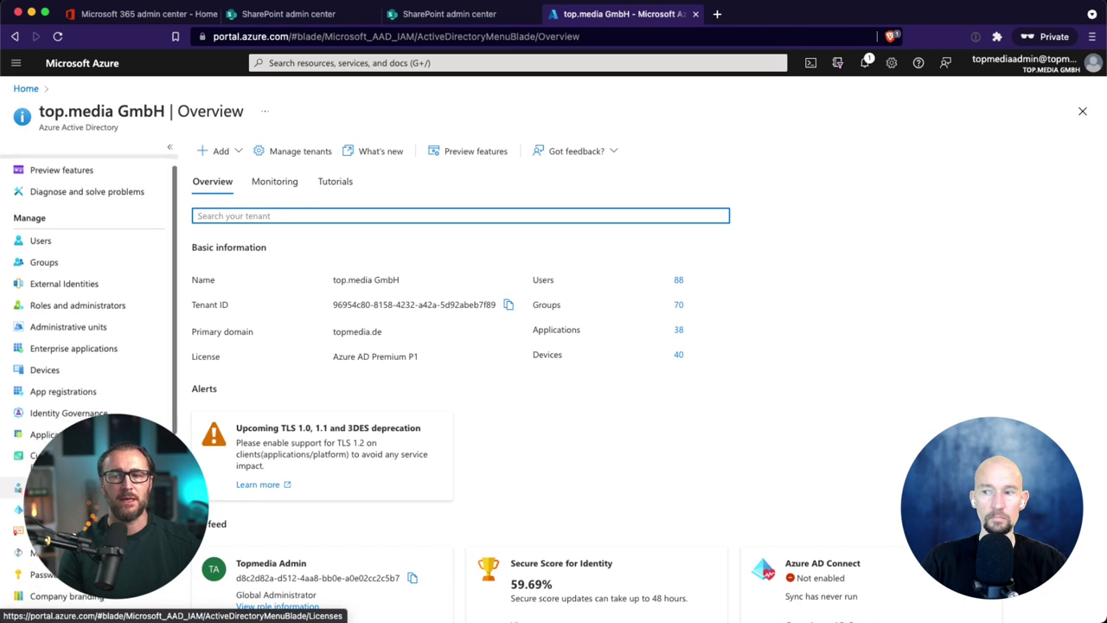
click(89, 350)
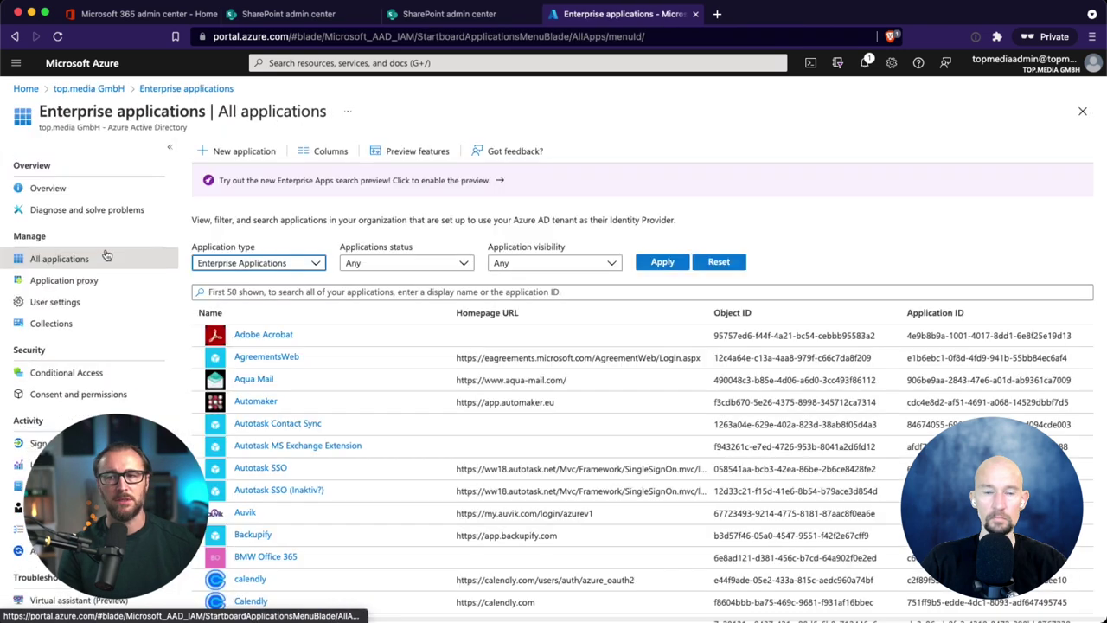
click(80, 394)
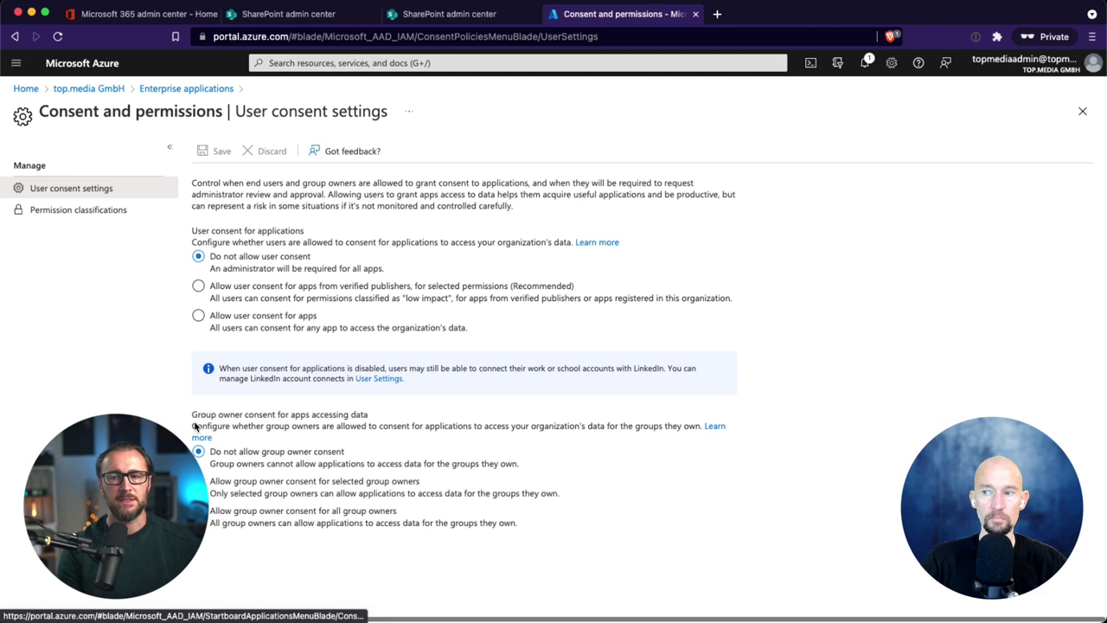
click(415, 320)
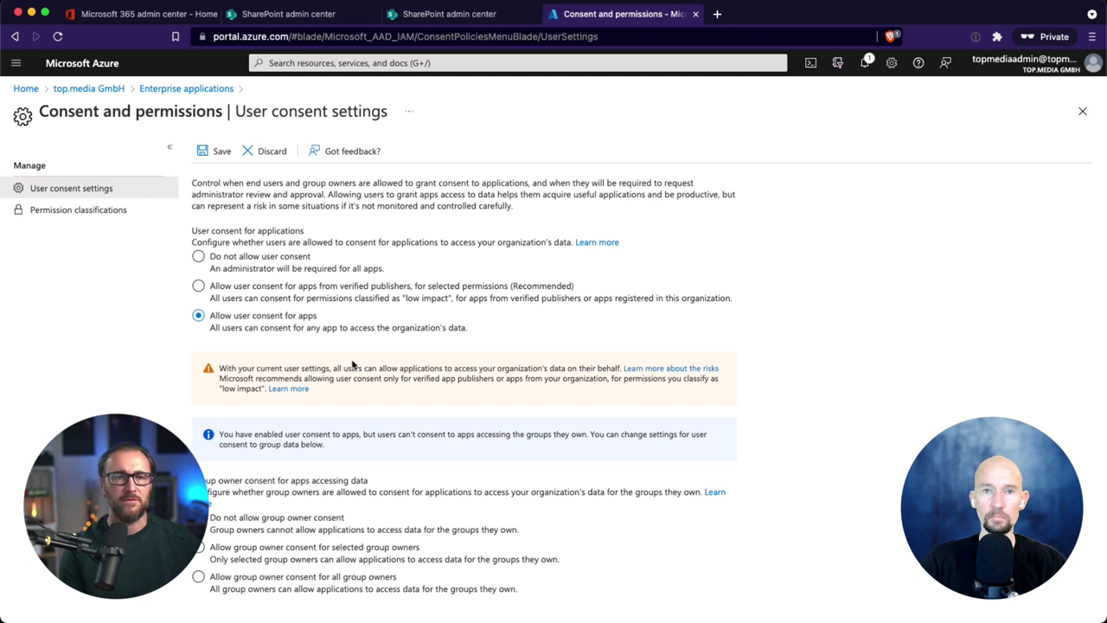
click(292, 268)
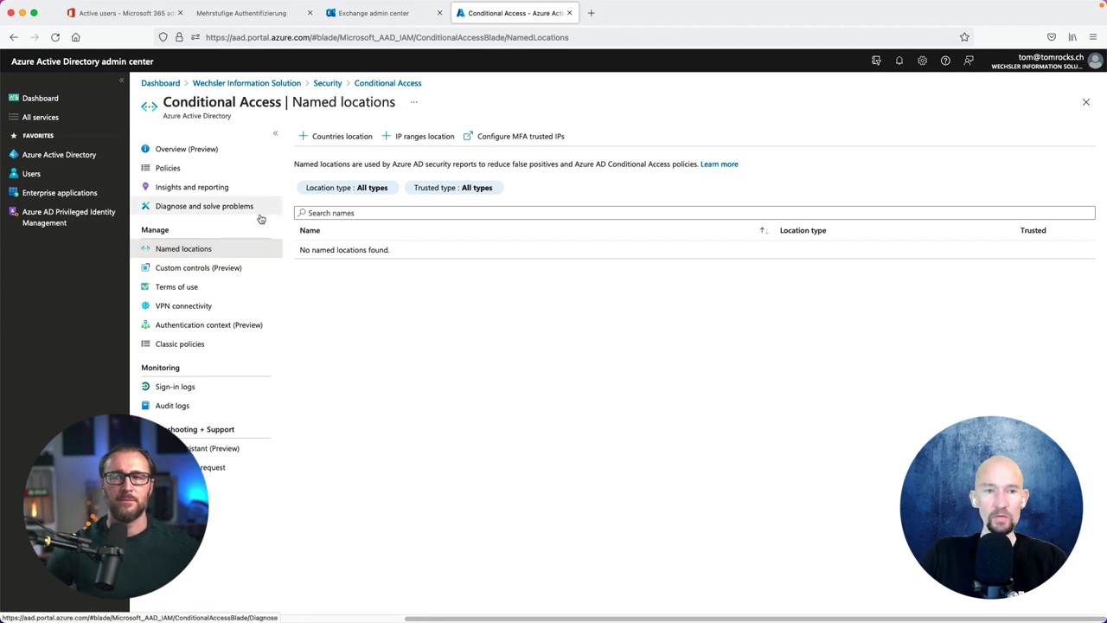
- Leave the Conditional Access named locations and open the list of Azure AD roles in Privileged Identity Management
click(328, 83)
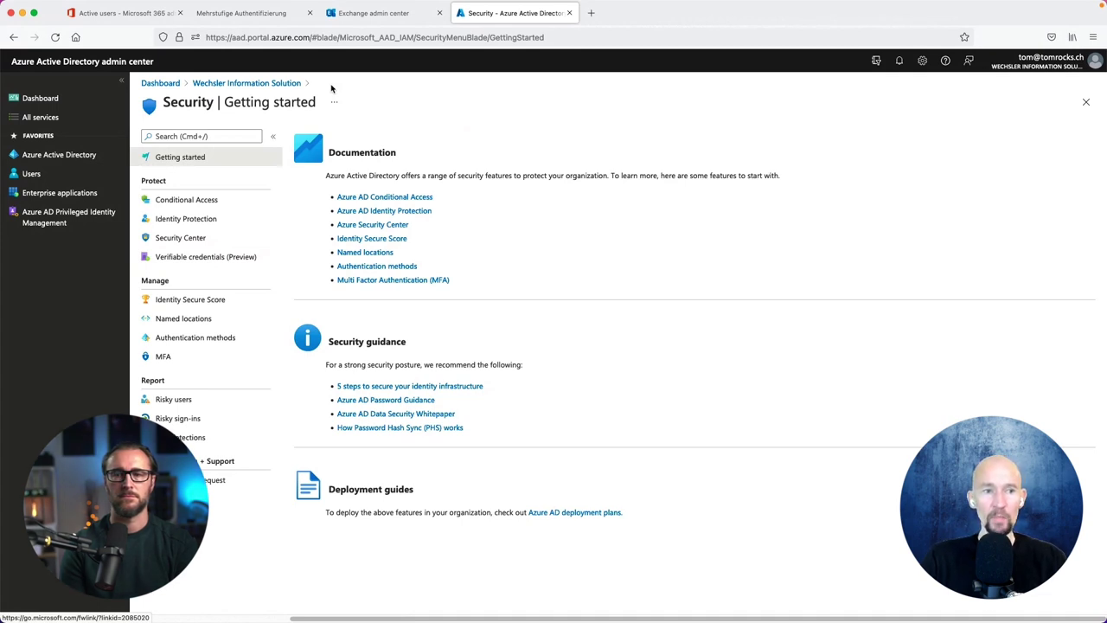
click(48, 224)
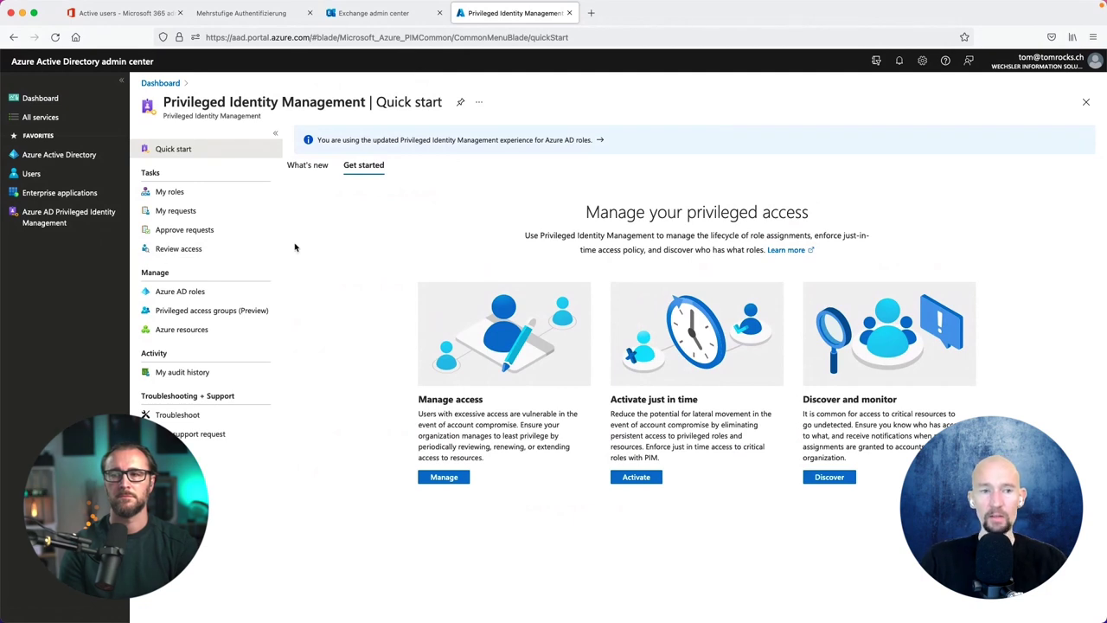
click(194, 295)
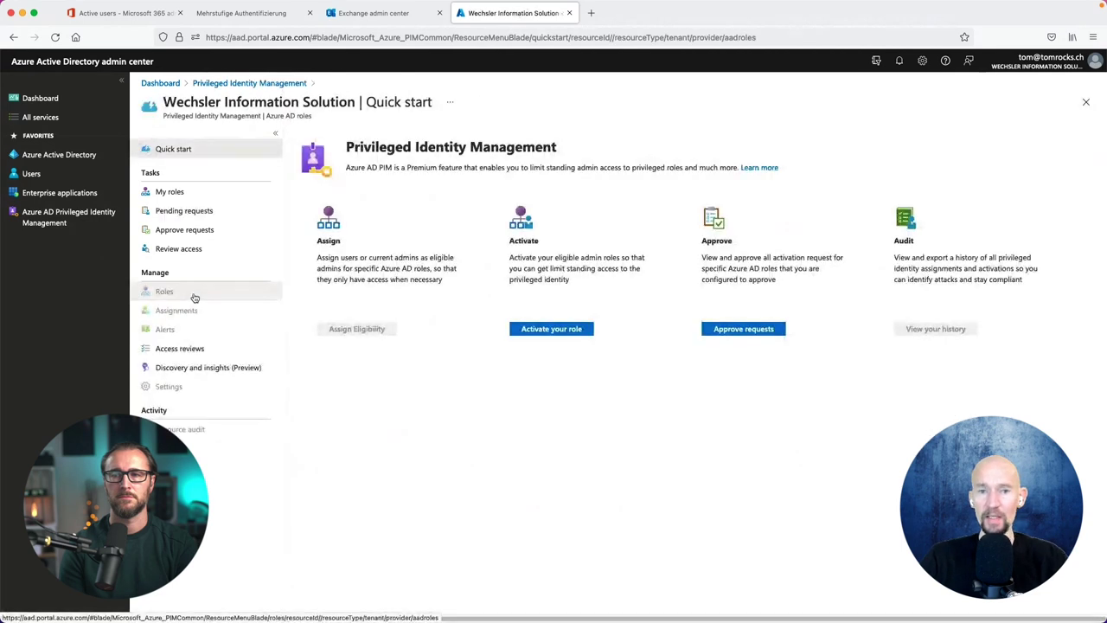
click(164, 311)
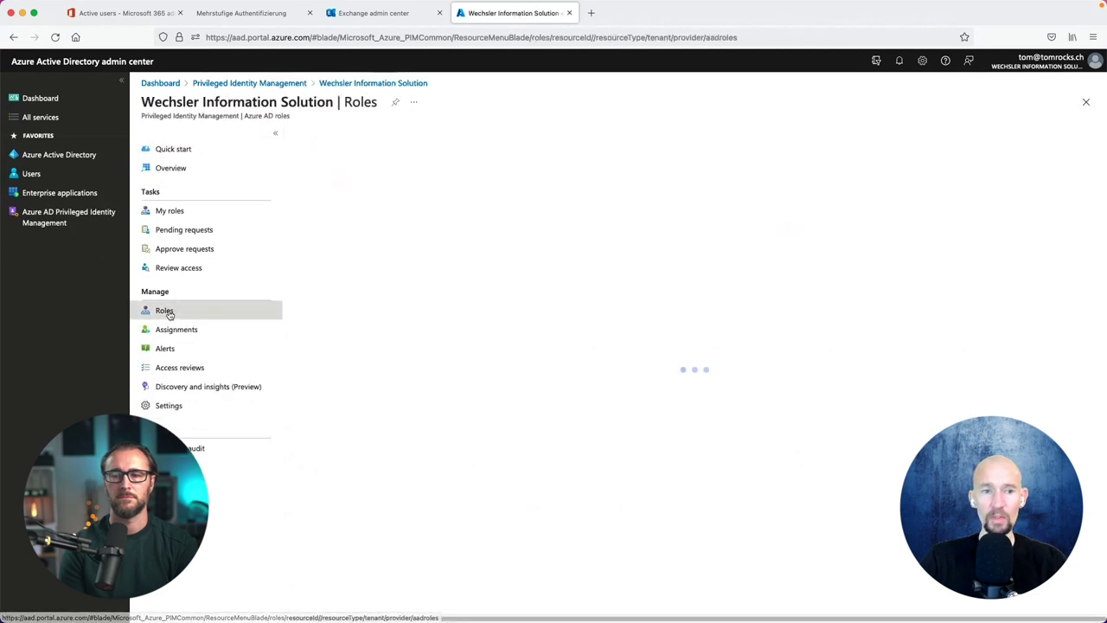
- Find the Intune Administrator role by searching for "int" and open its role settings
click(359, 159)
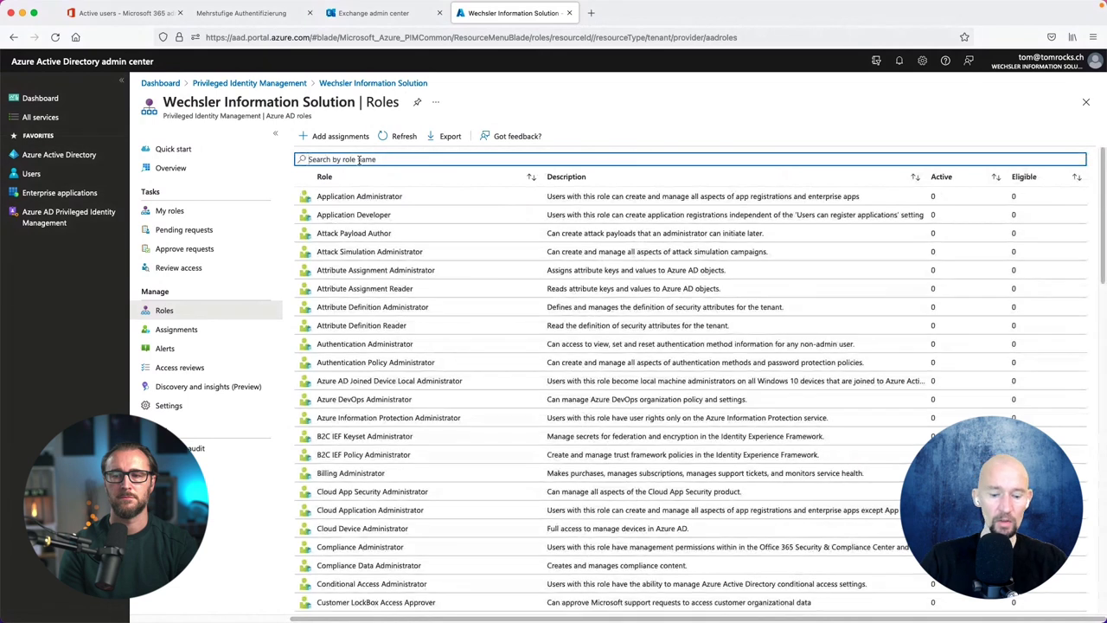
text(gnt)
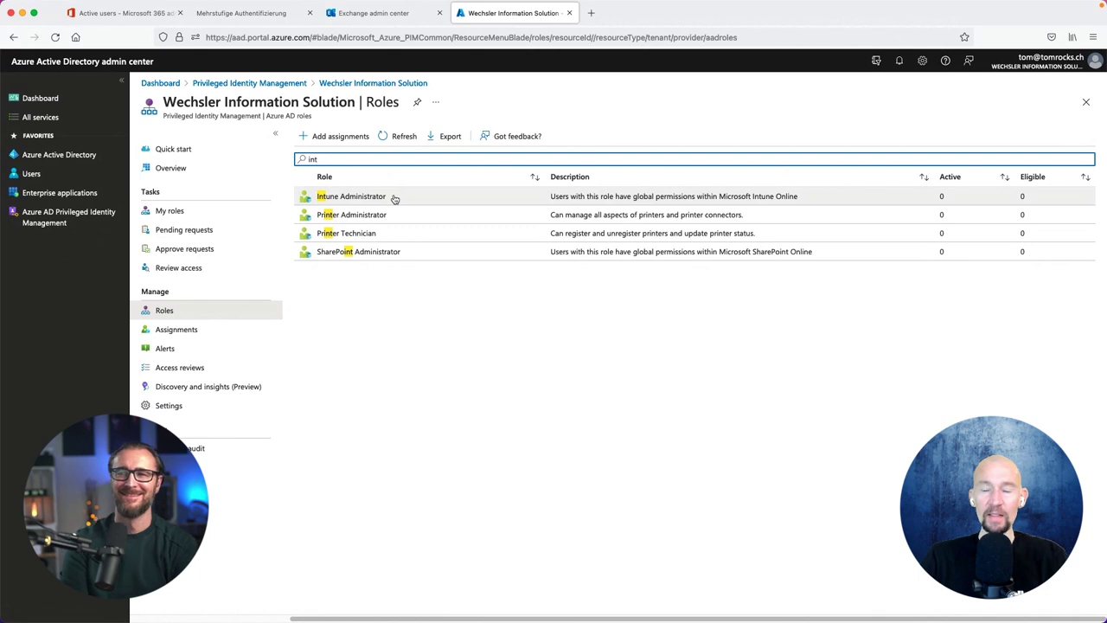
click(394, 199)
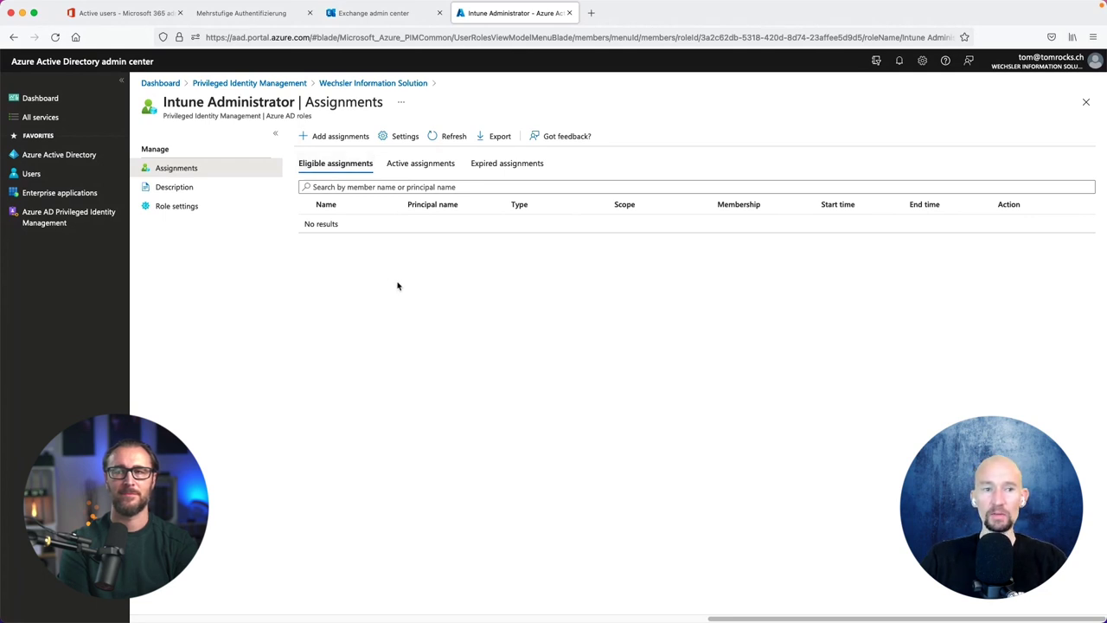
click(174, 211)
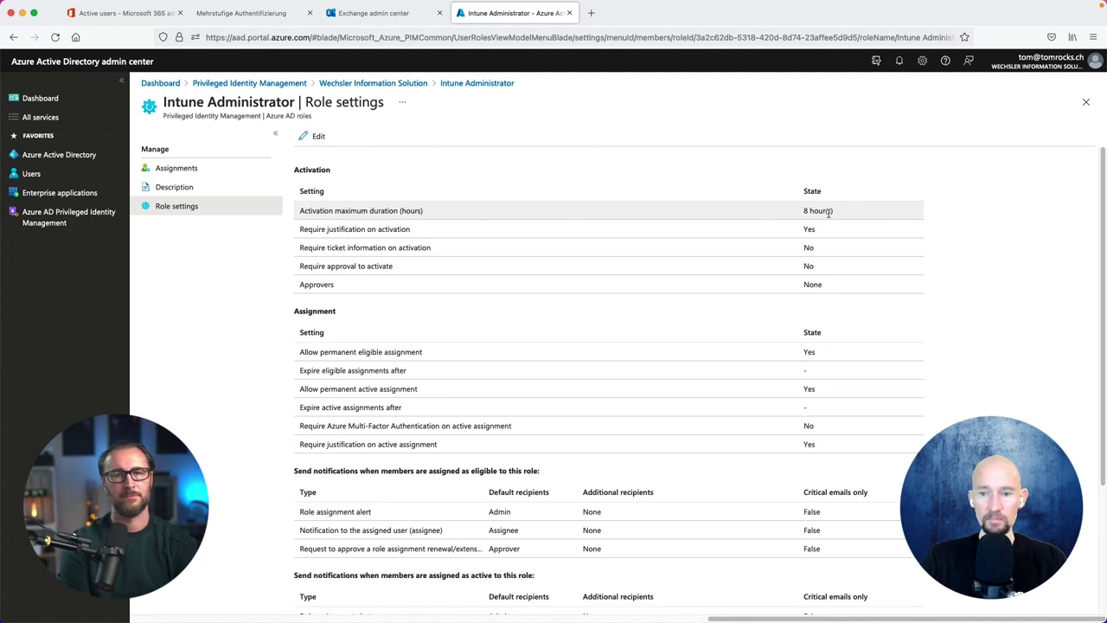
- Edit the Intune Administrator role to require Azure MFA on activation and discard the unsaved edits
click(325, 139)
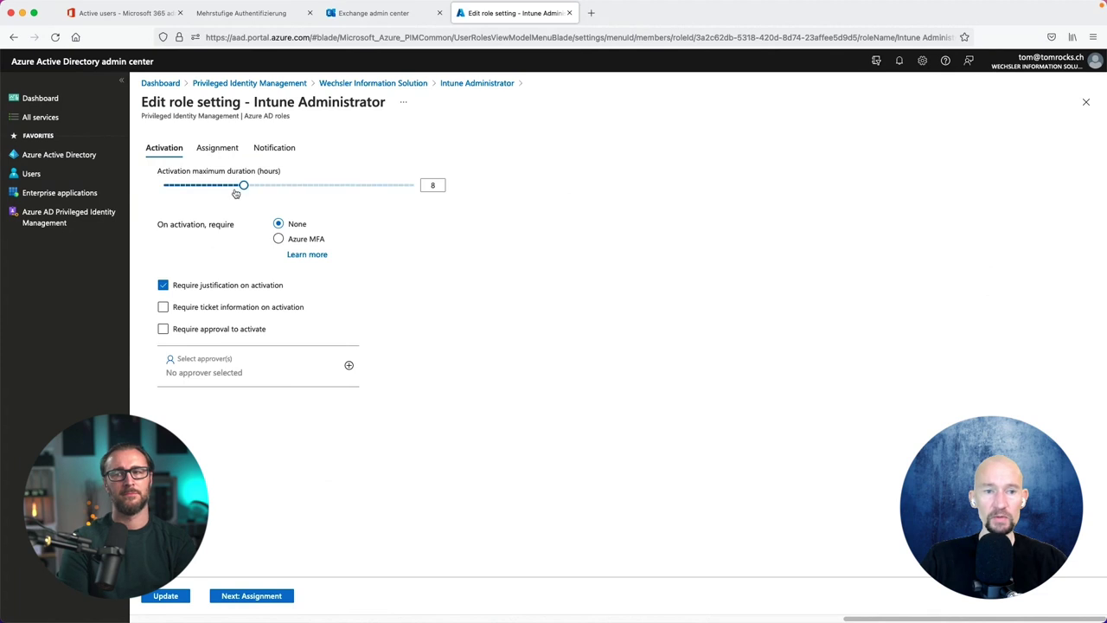
mouse_move(243, 186)
mouse_down()
mouse_move(191, 189)
mouse_move(244, 189)
mouse_up()
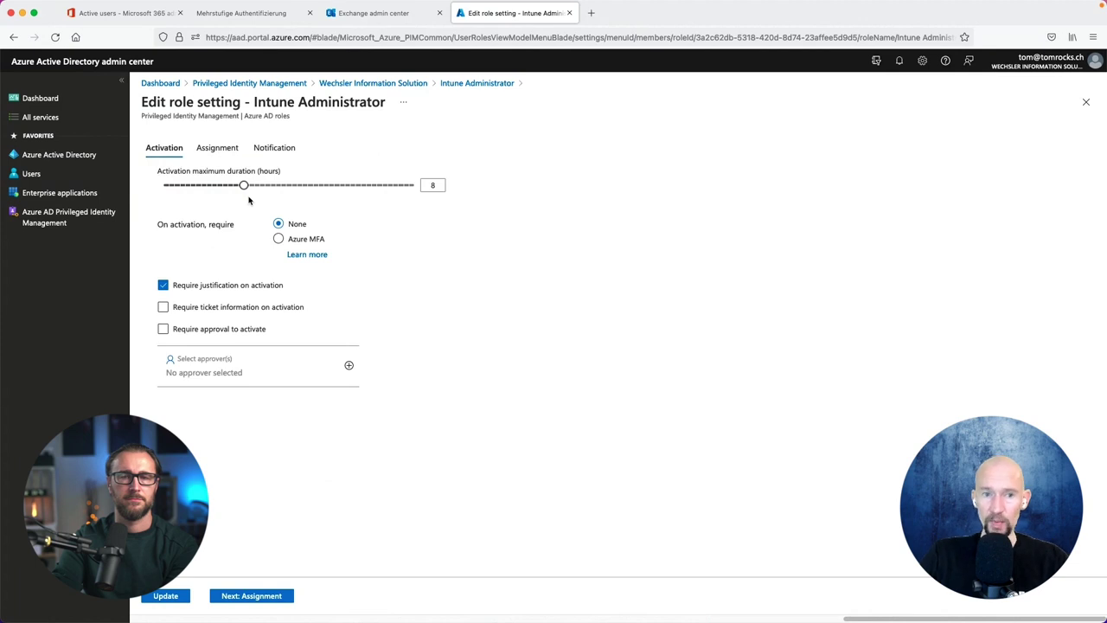
click(277, 240)
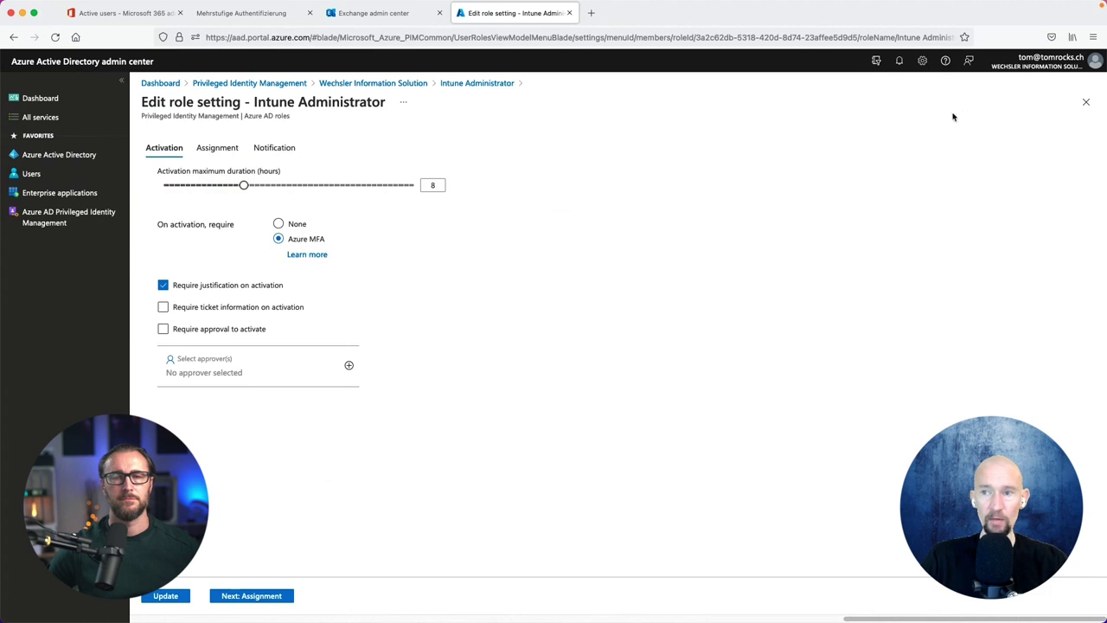
click(1087, 105)
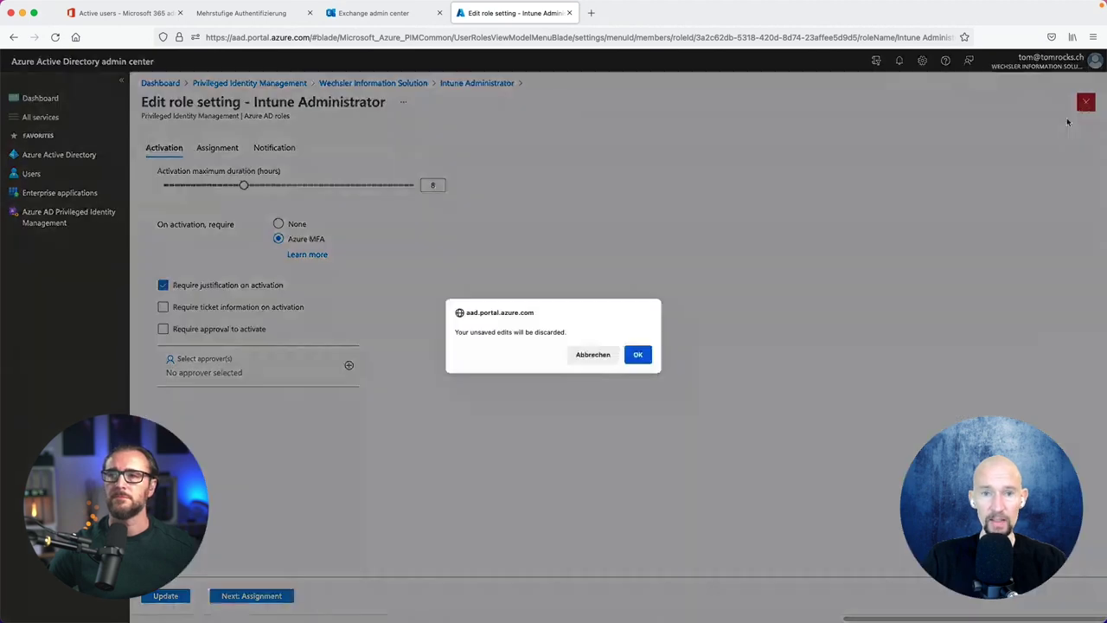
click(638, 356)
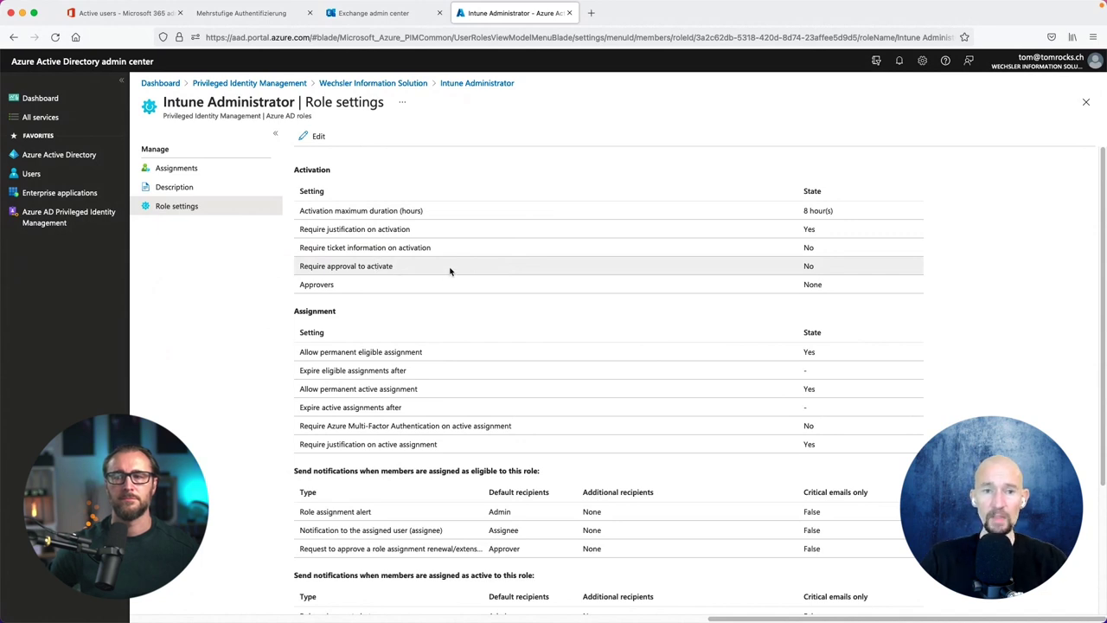
- Review the Intune Administrator role's activation options once more and return to its eligible assignments
click(318, 136)
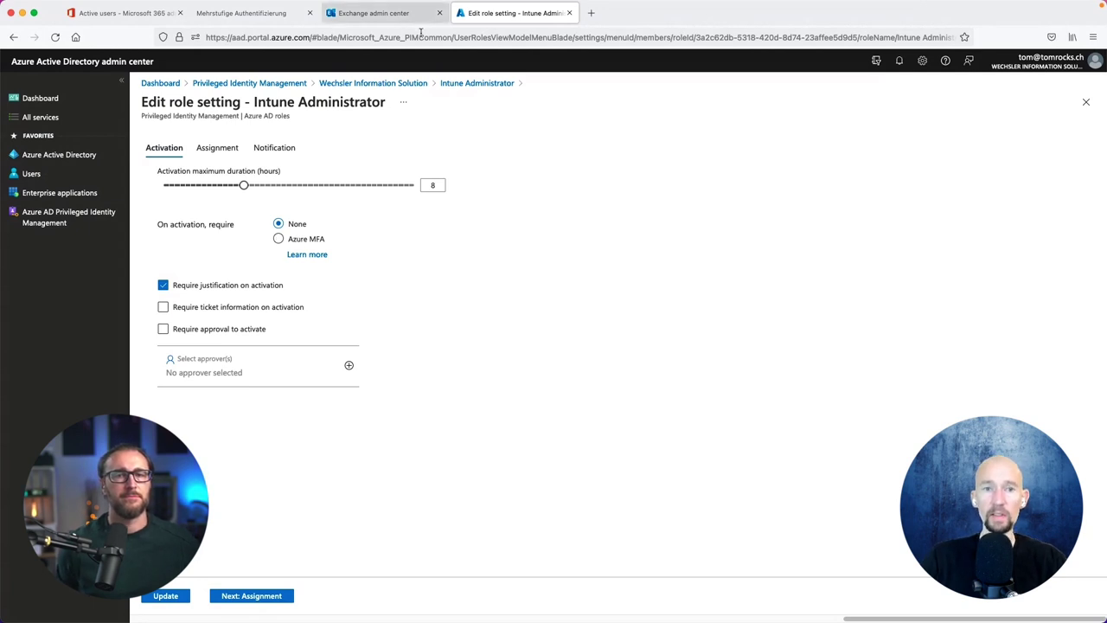
click(448, 85)
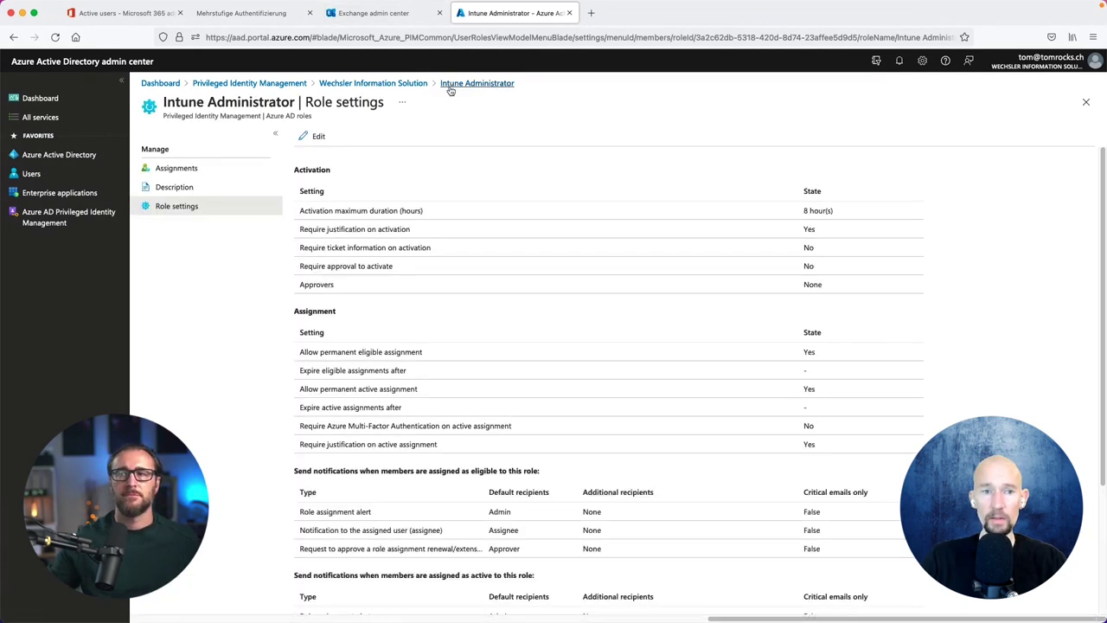
click(186, 169)
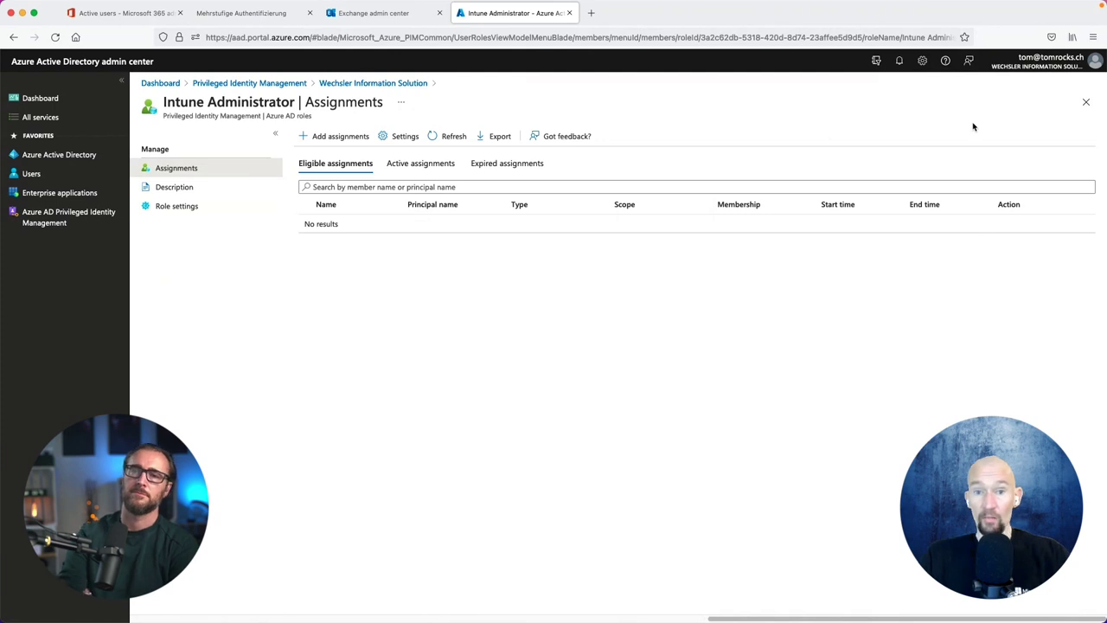
- Edit the Intune Administrator role settings to require approval to activate
click(409, 140)
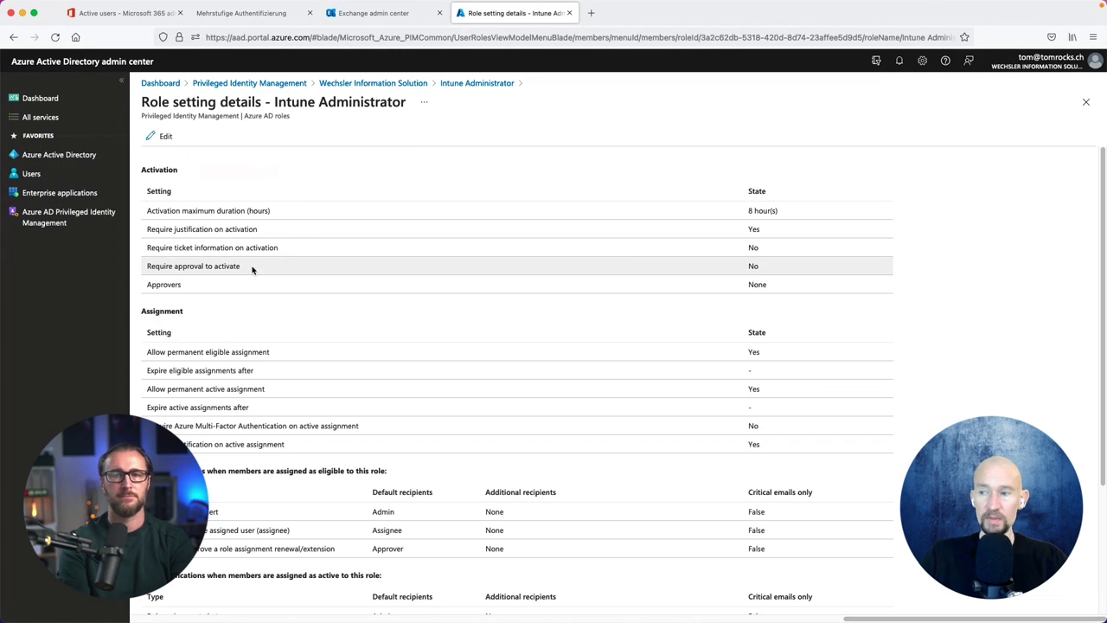
click(160, 143)
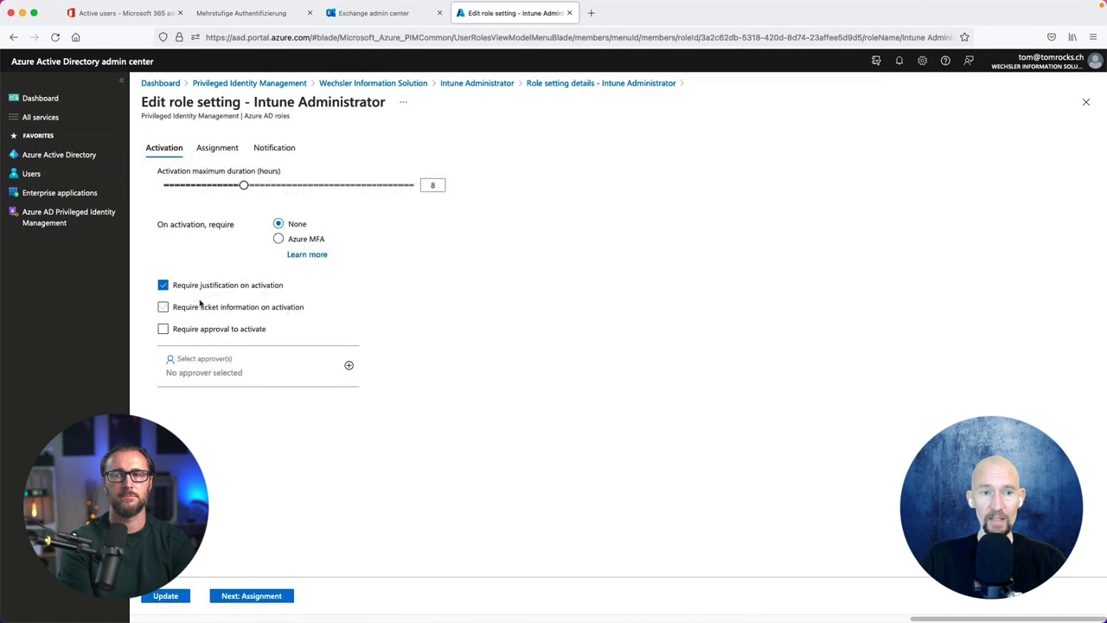
click(164, 329)
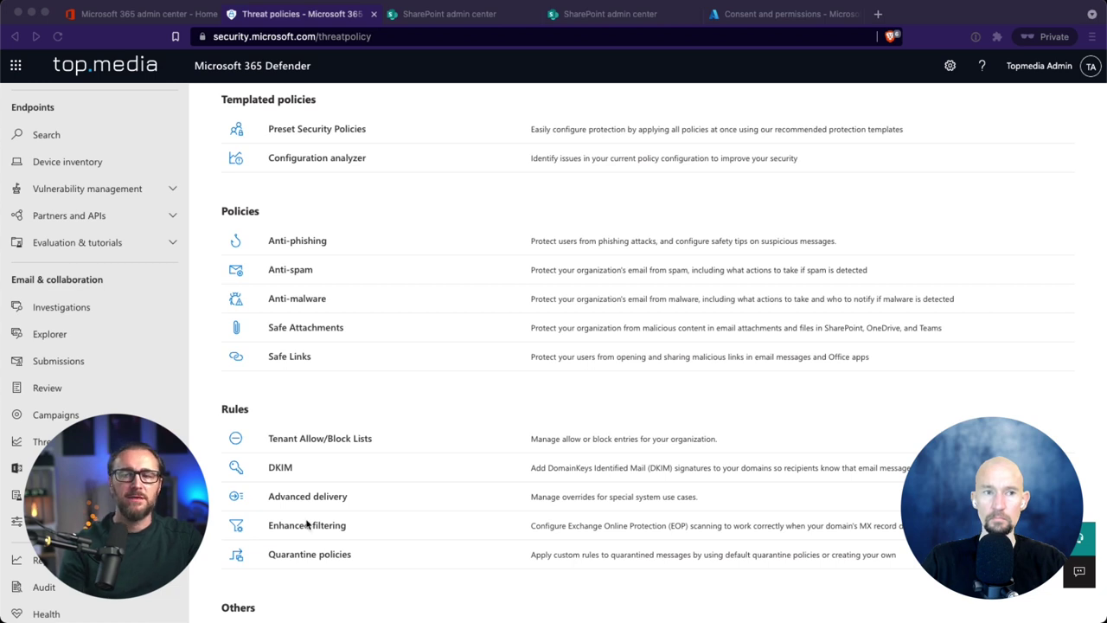
- Switch to Microsoft 365 Defender and review the templated policies, policies and rules offered under Threat policies
click(398, 581)
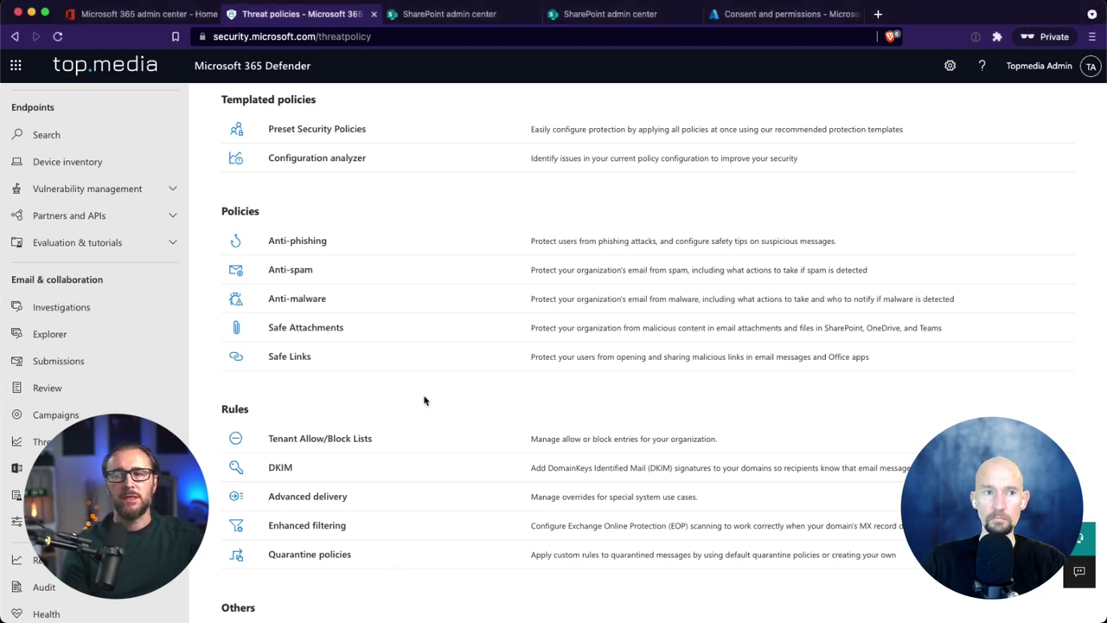
scroll(424, 401, up, 2)
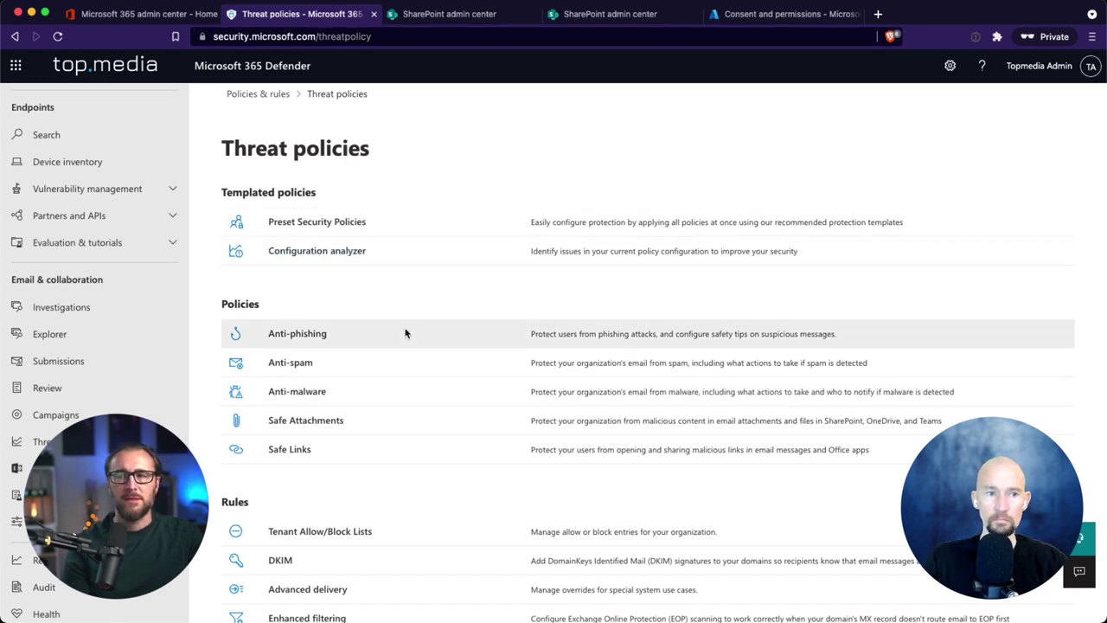
scroll(17, 480, down, 4)
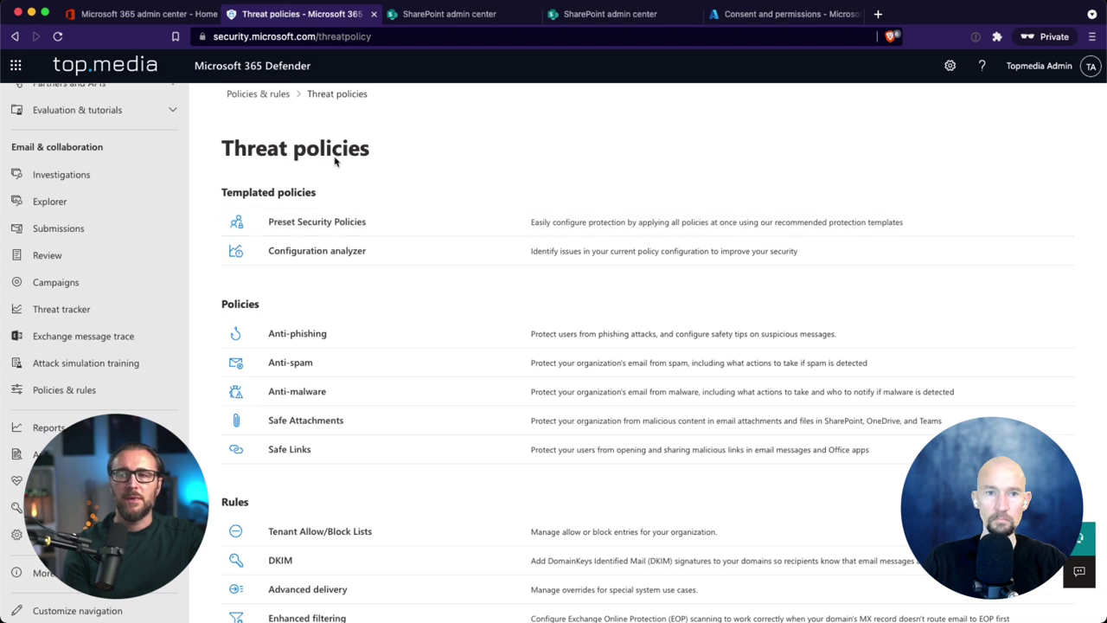
scroll(423, 185, down, 1)
scroll(421, 181, down, 3)
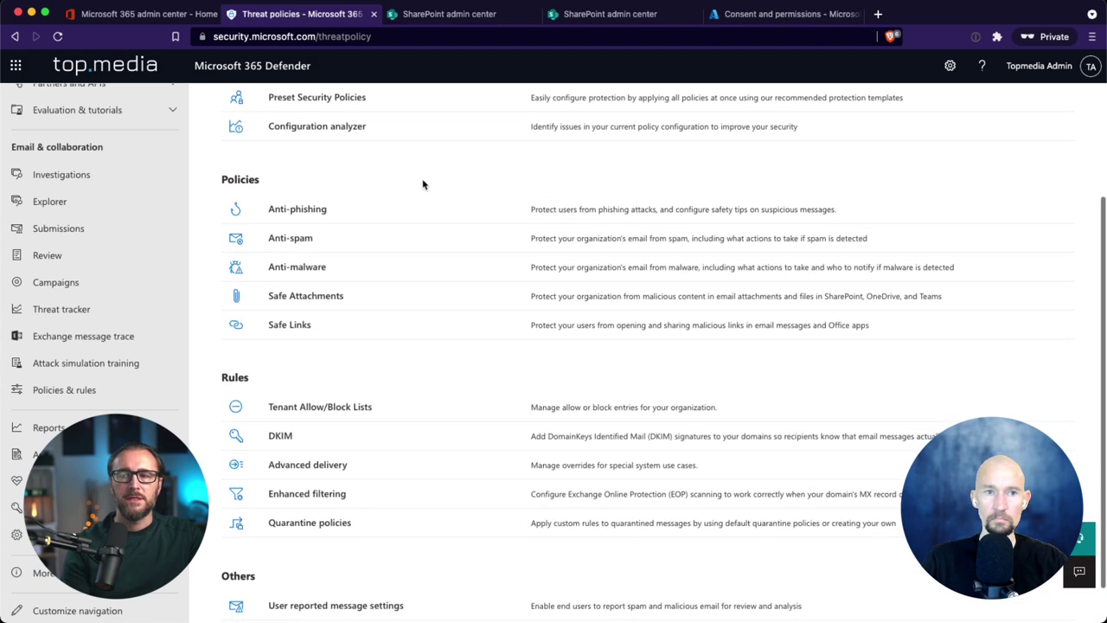
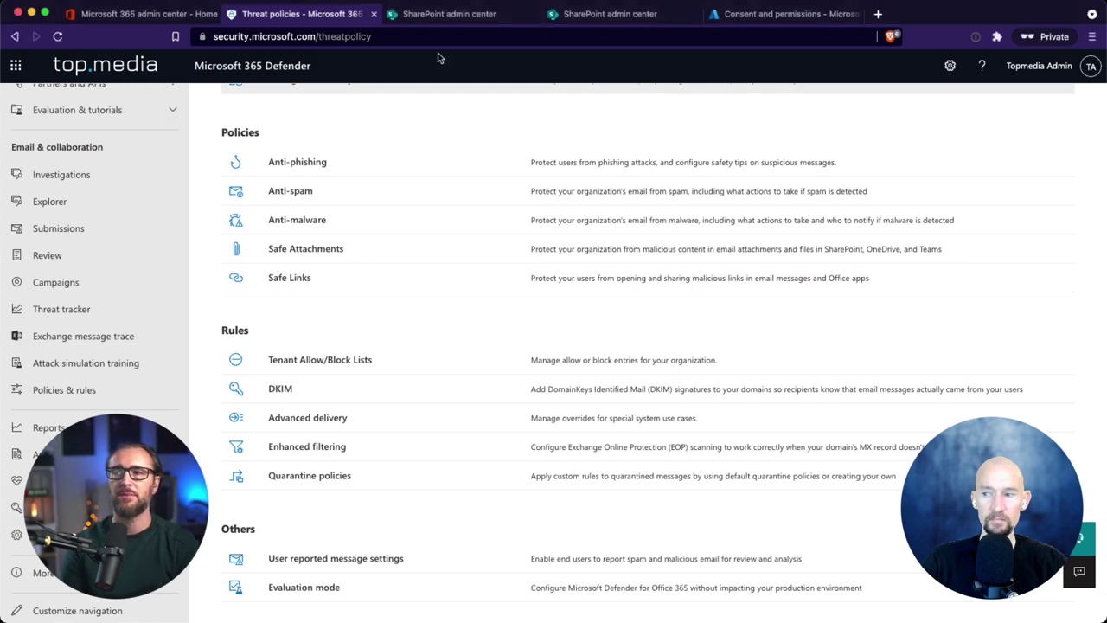
- Switch to the SharePoint admin center and examine the organization-level sharing settings and the CloudPingPong site's external sharing options
click(449, 17)
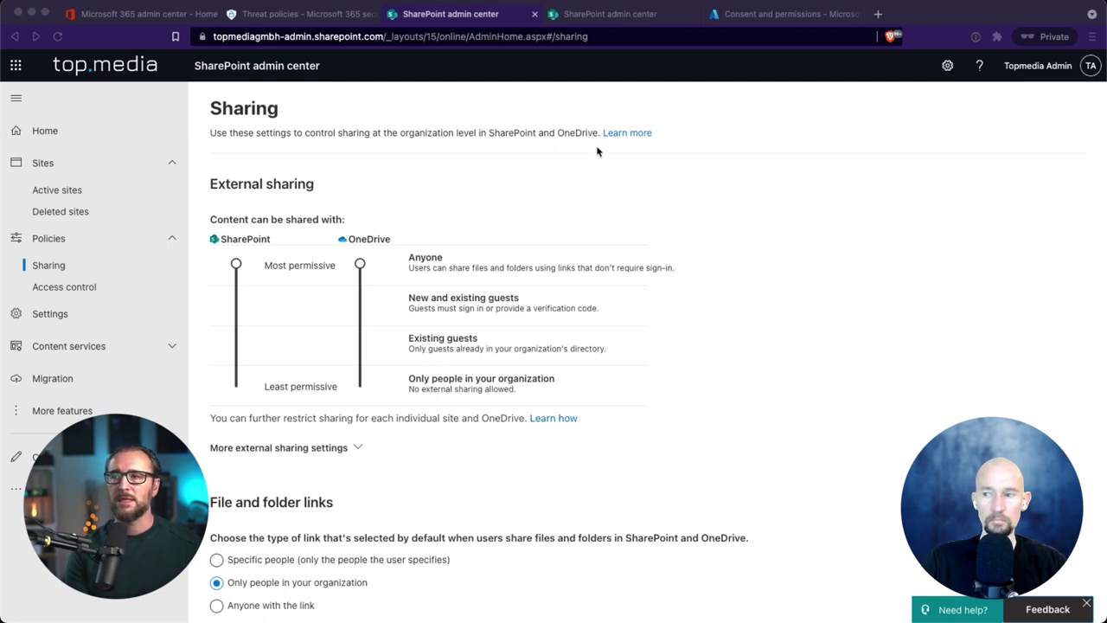
click(638, 15)
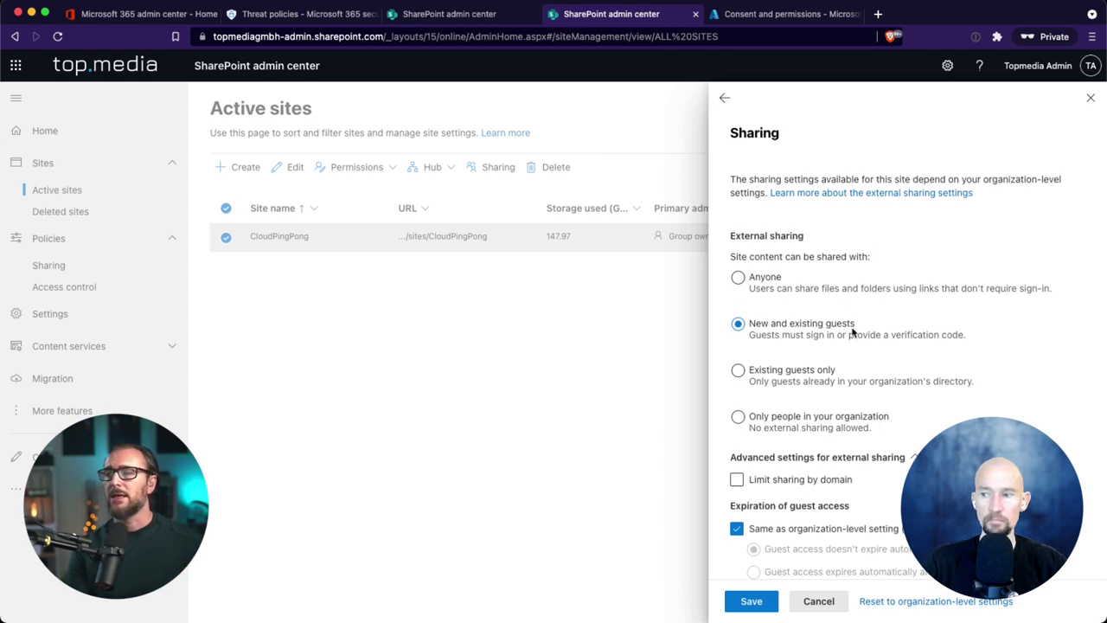
scroll(852, 333, down, 1)
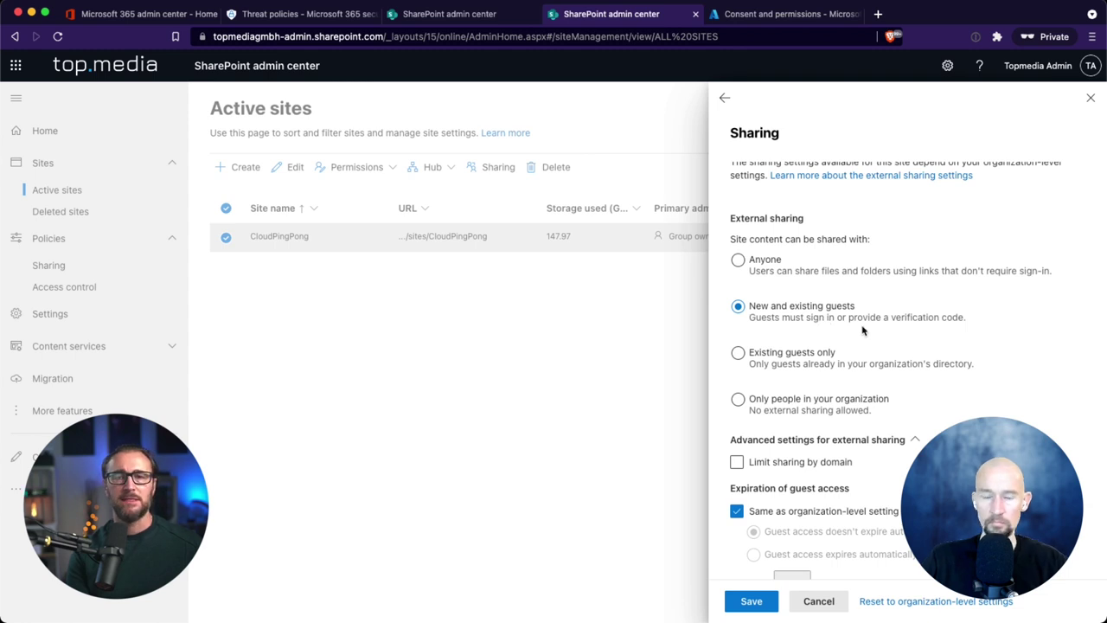
scroll(862, 330, down, 1)
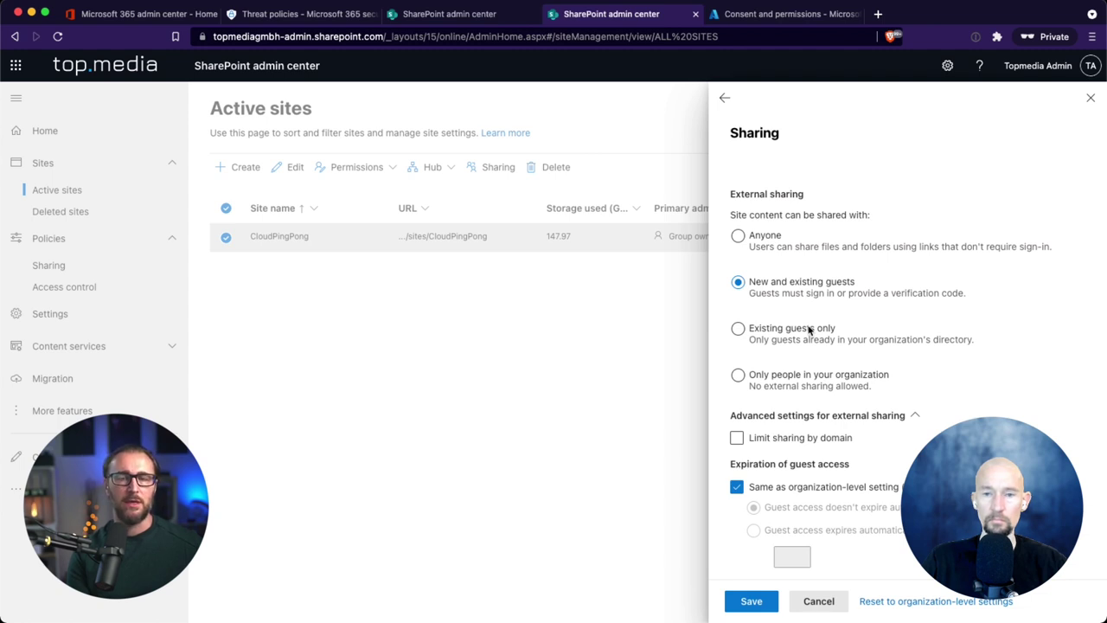
- Select Existing guests only as the CloudPingPong site's external sharing level and enable limiting sharing by domain, leaving the domain list unedited
click(824, 377)
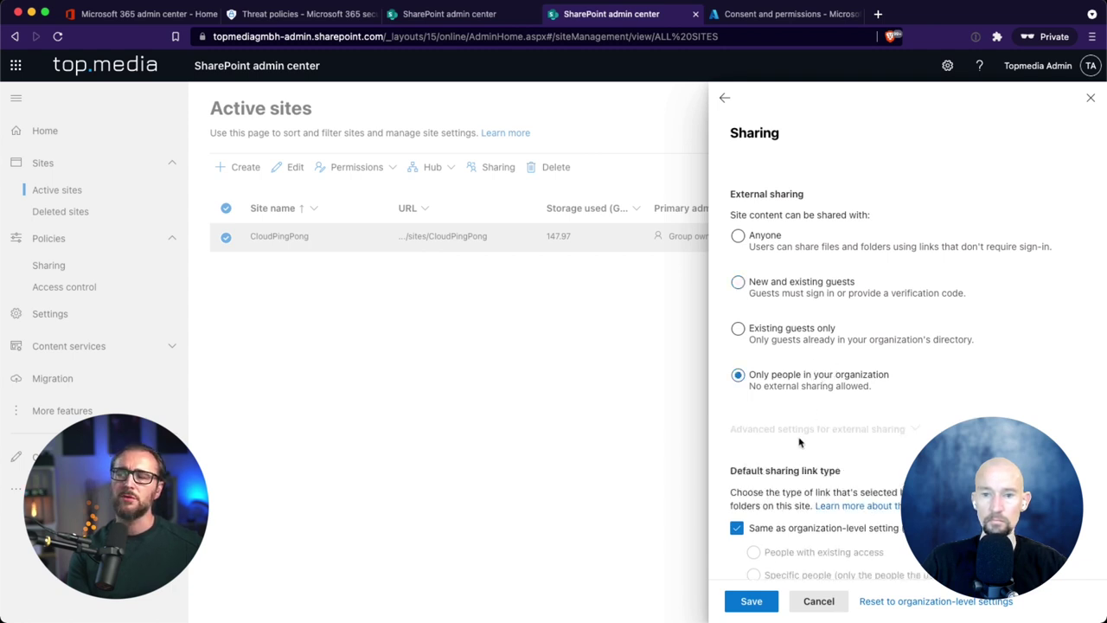
click(812, 334)
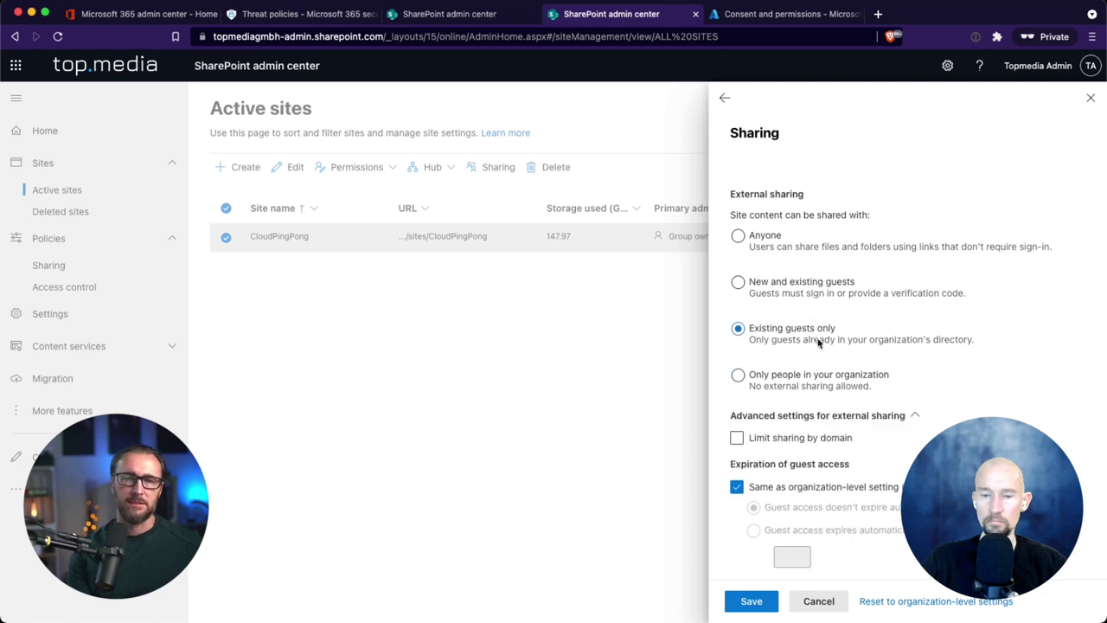
scroll(819, 344, down, 1)
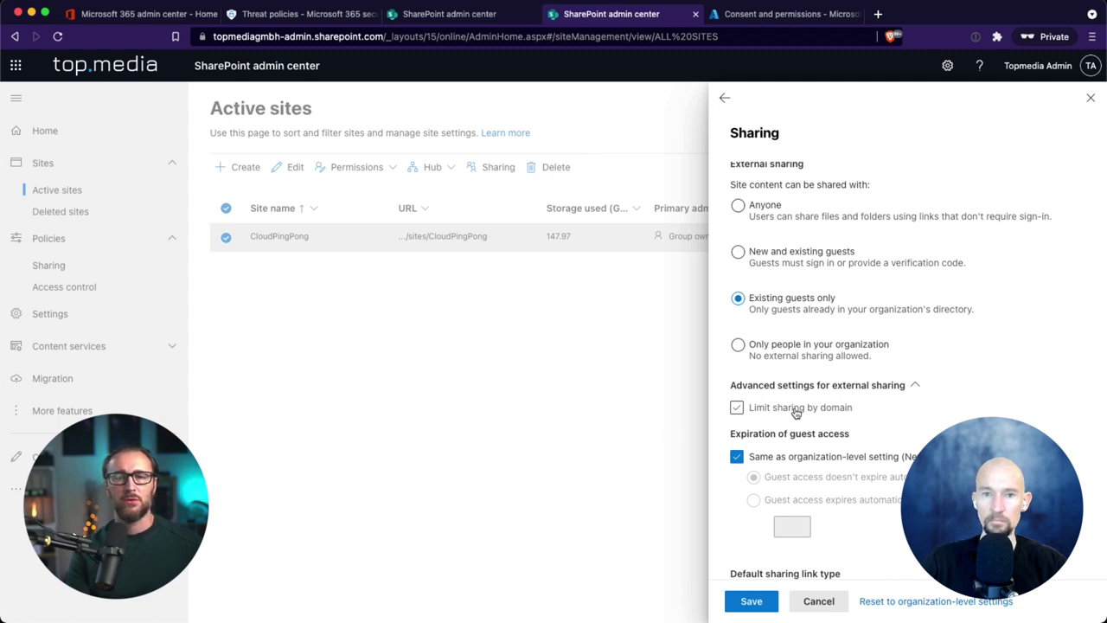
click(796, 412)
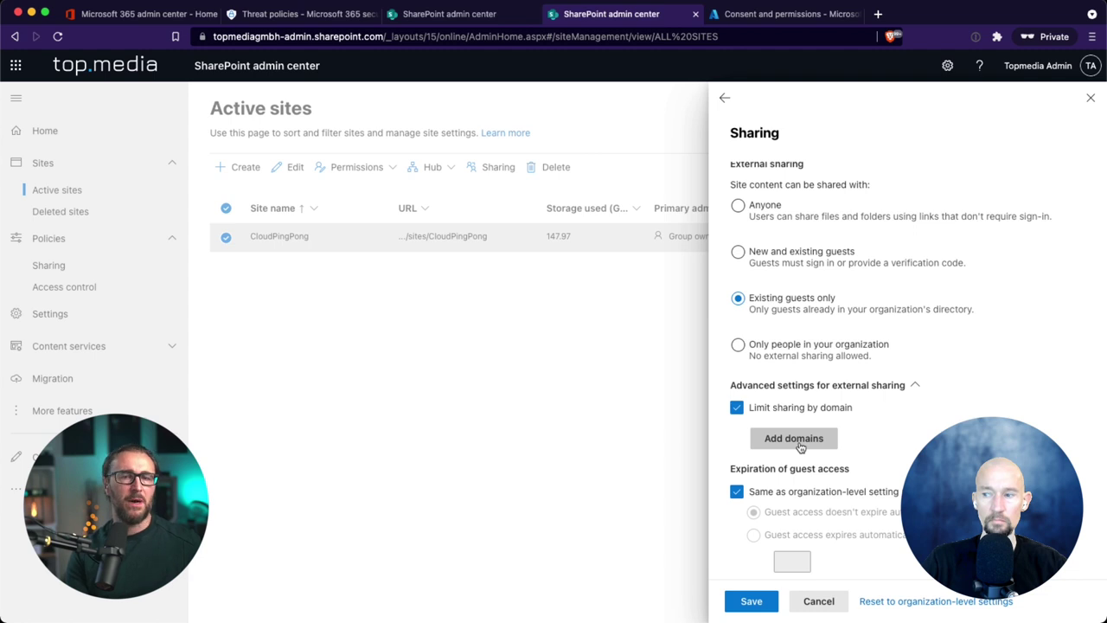
click(800, 441)
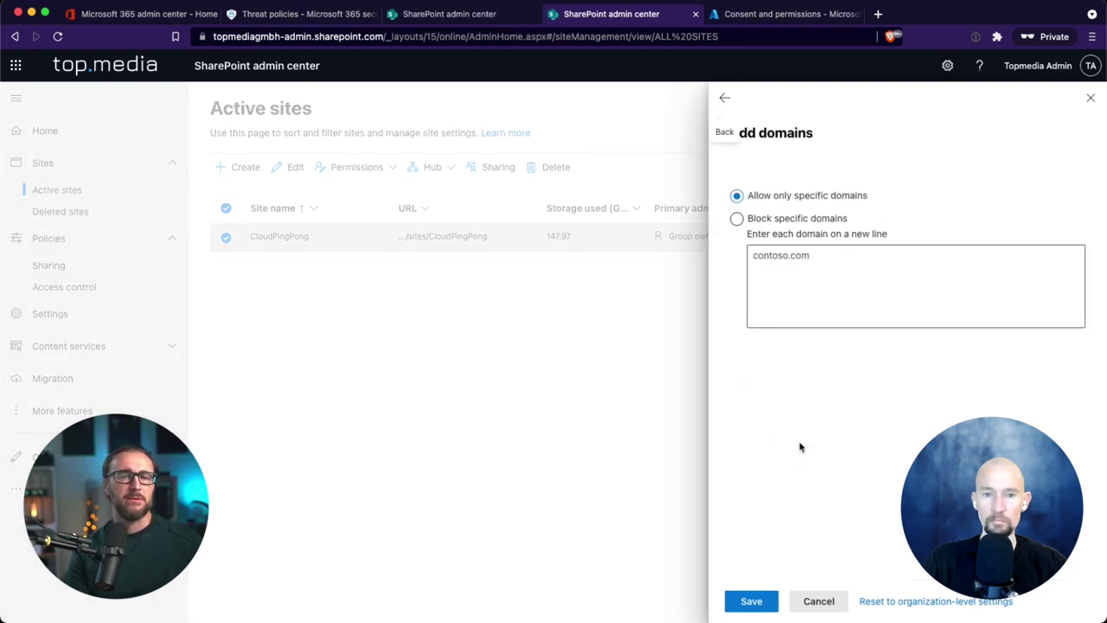
click(727, 100)
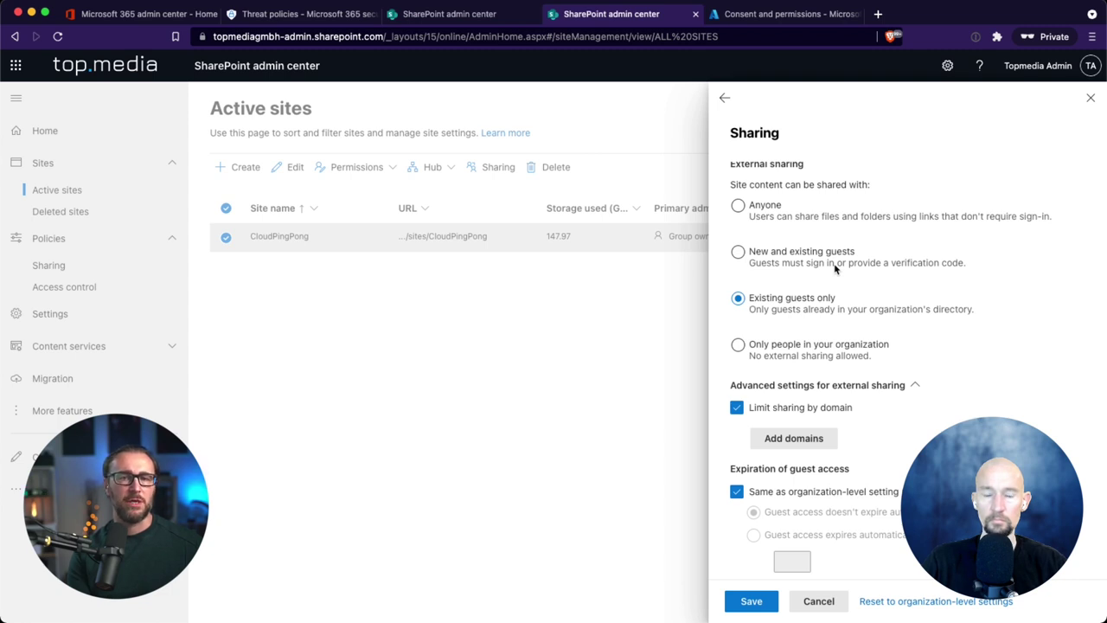
- Check the site's guest access expiration options against the organization-level expiration setting for Anyone links
scroll(865, 346, down, 5)
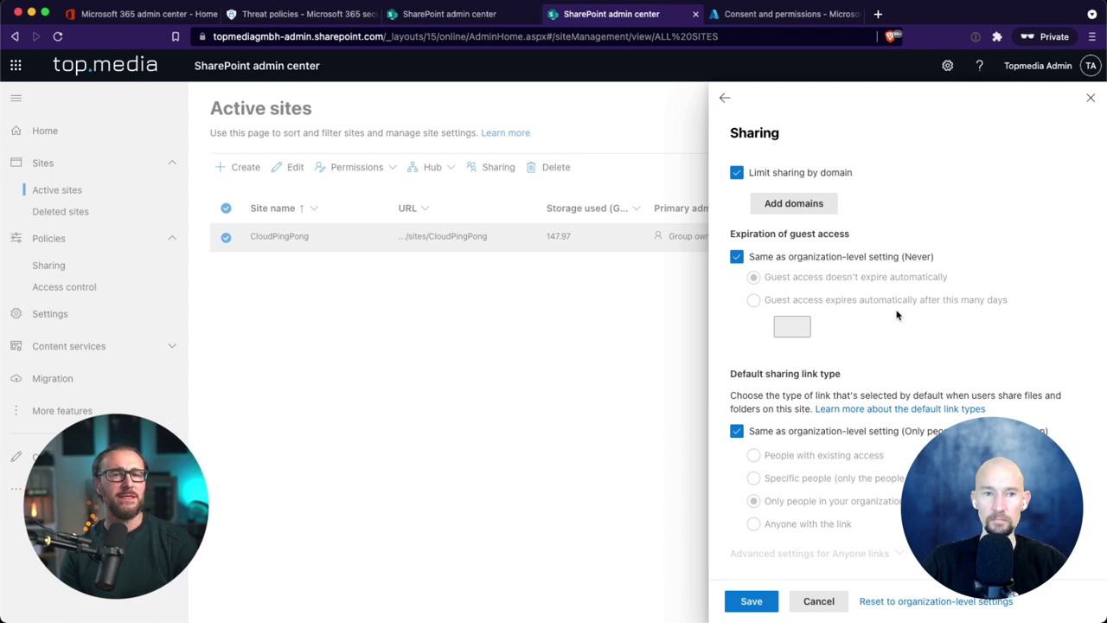
click(485, 15)
scroll(469, 350, down, 5)
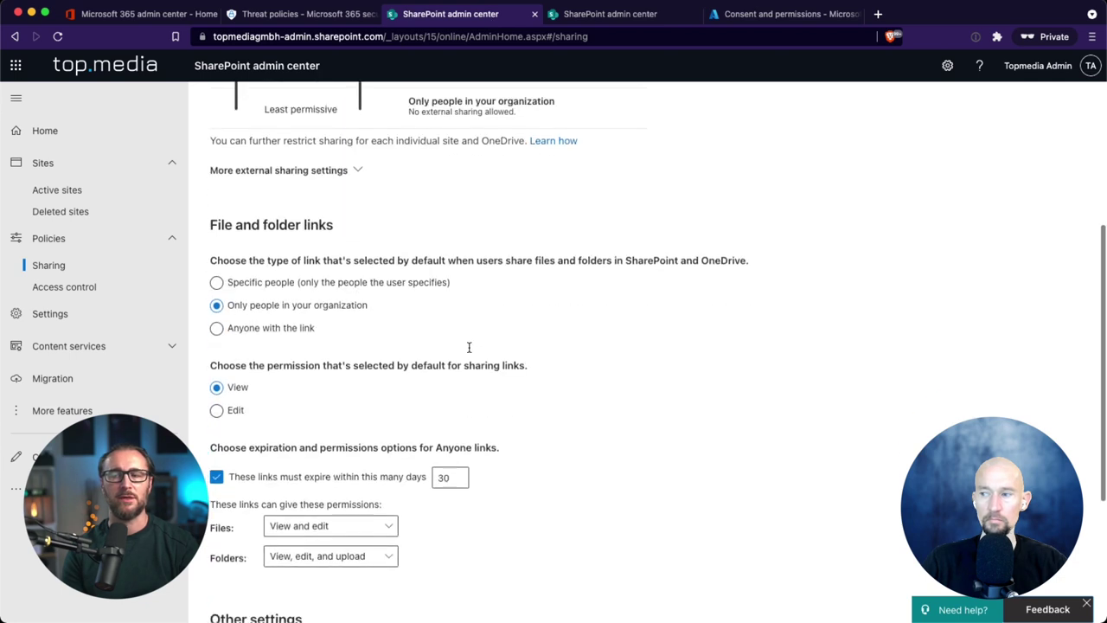
double_click(446, 372)
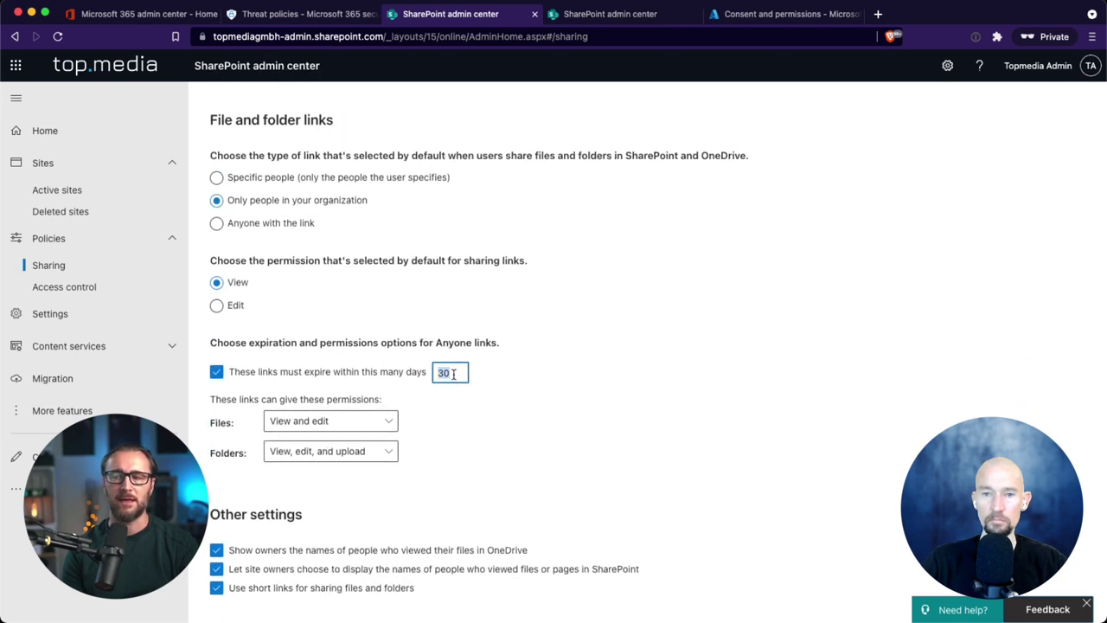
click(535, 403)
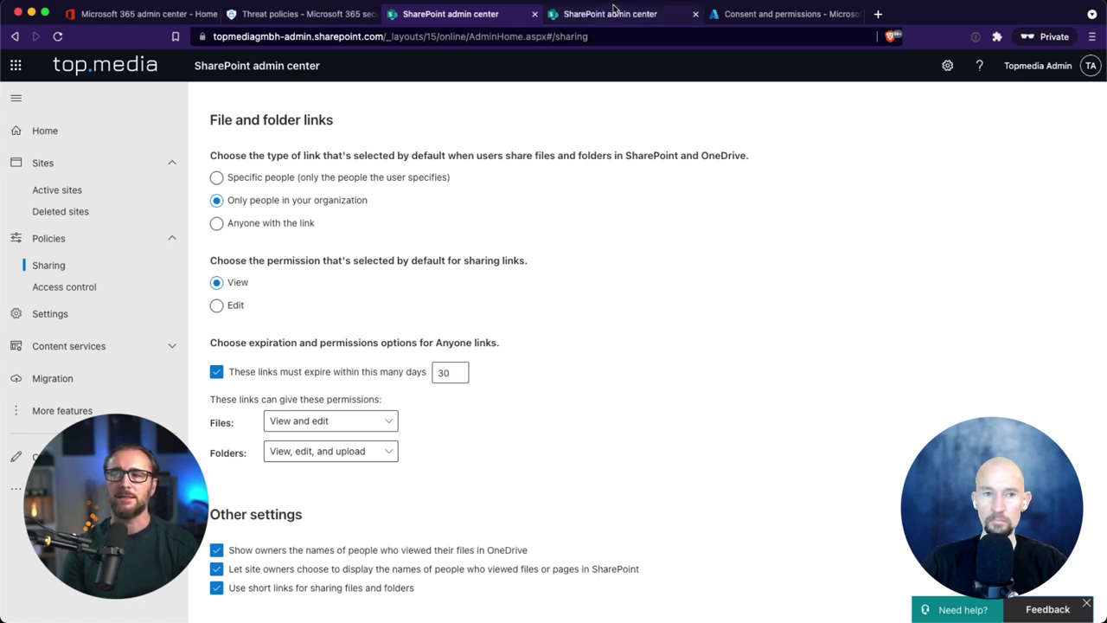
- Return to the CloudPingPong sharing settings and stop guest access expiration from following the organization-level setting
click(612, 11)
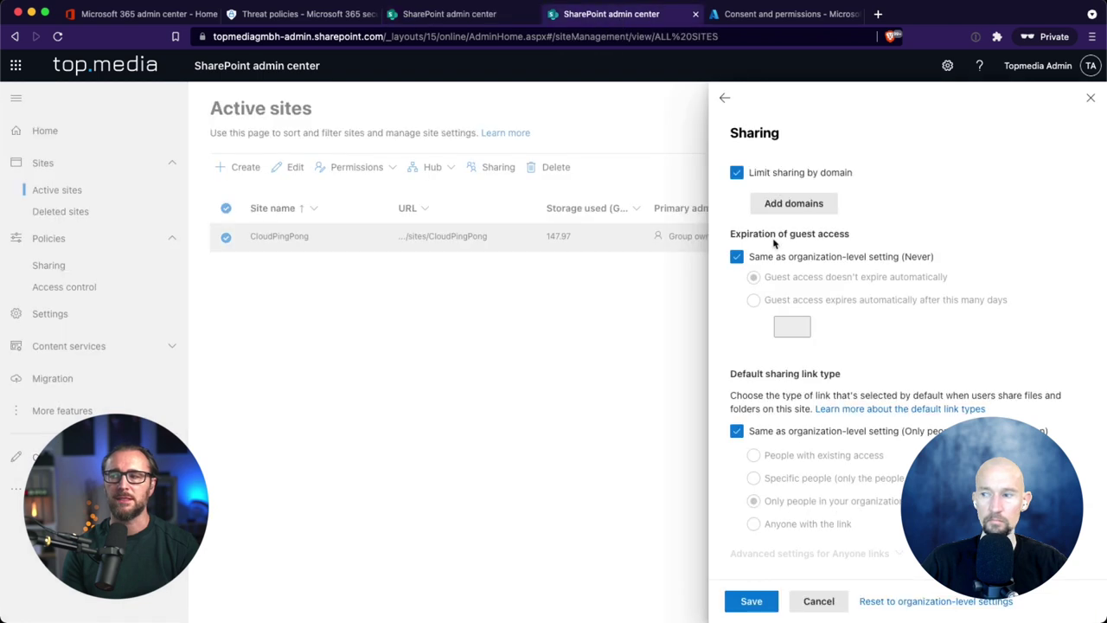
click(805, 257)
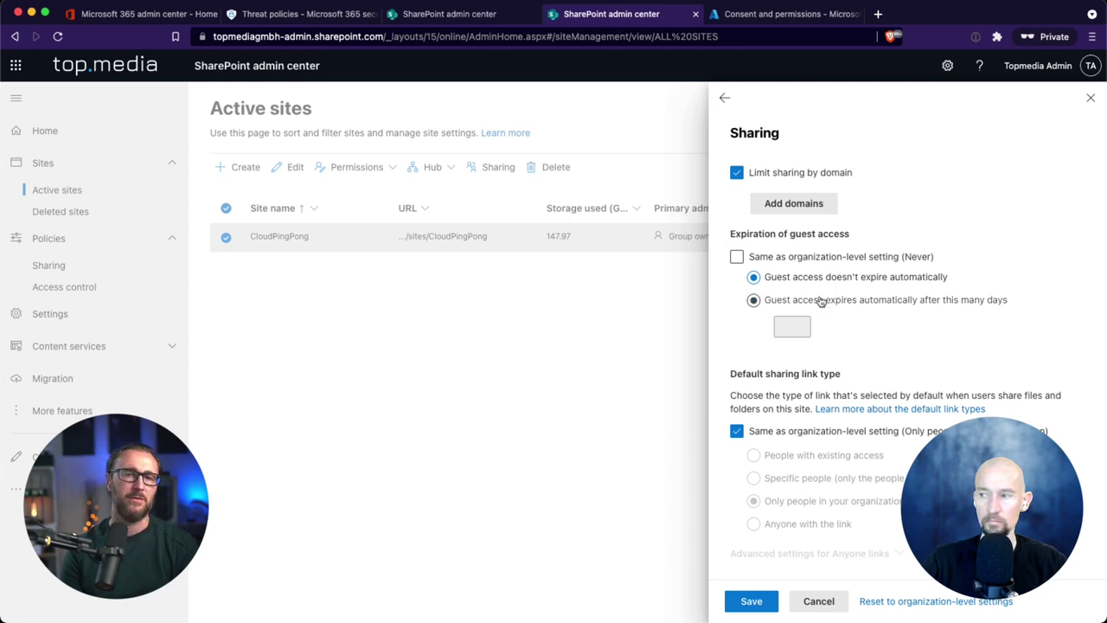
scroll(821, 300, down, 3)
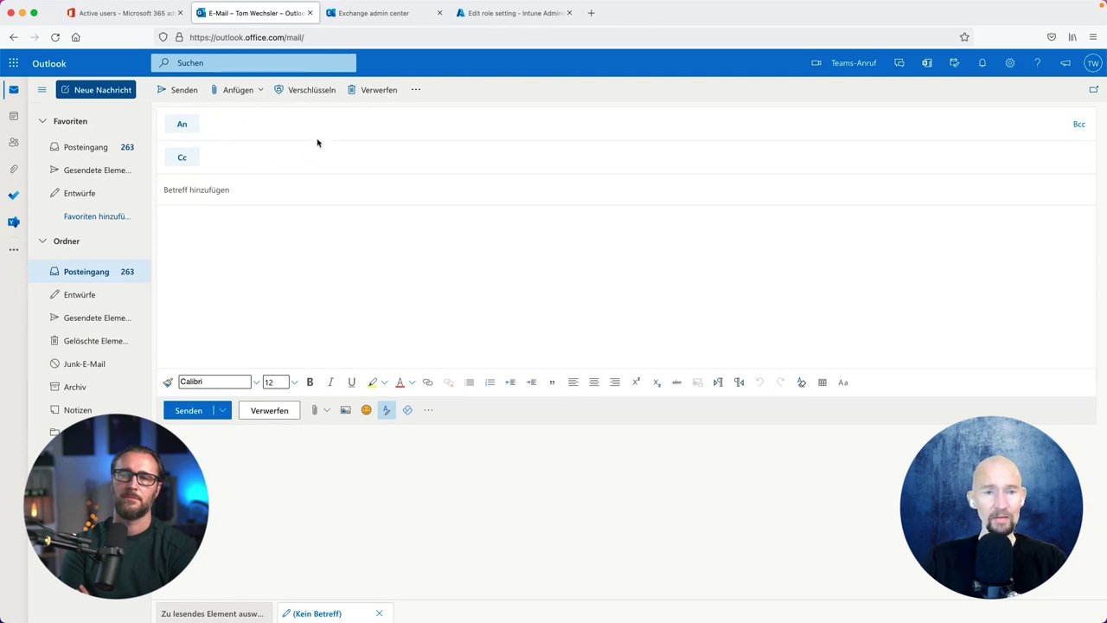
- In Outlook, encrypt the new message and inspect the available permission templates, cancelling without changing the permission
click(311, 90)
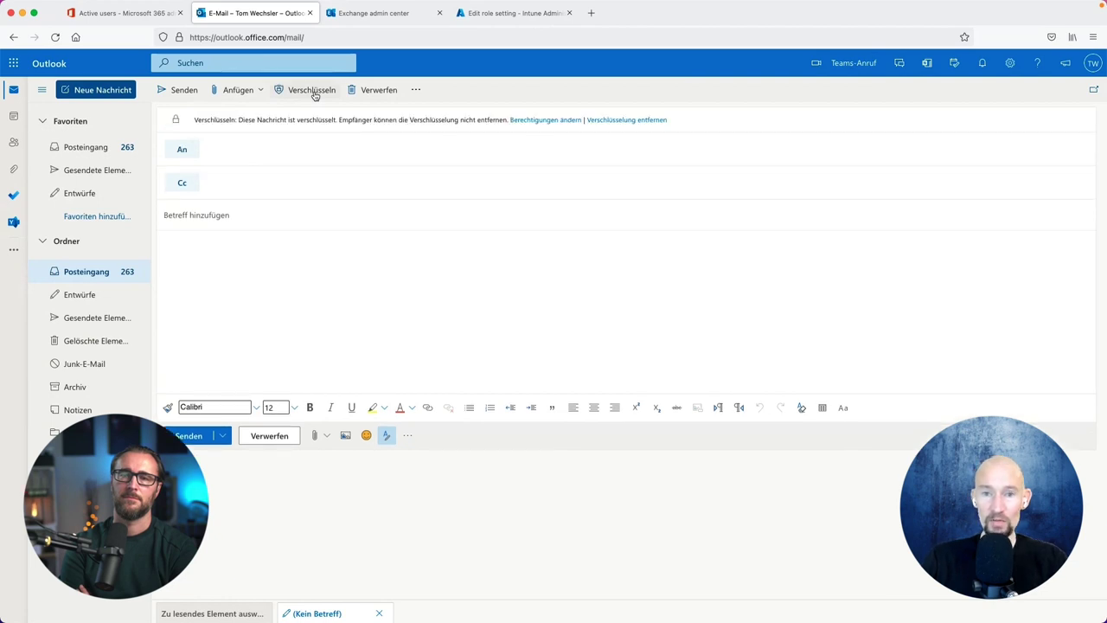
click(546, 121)
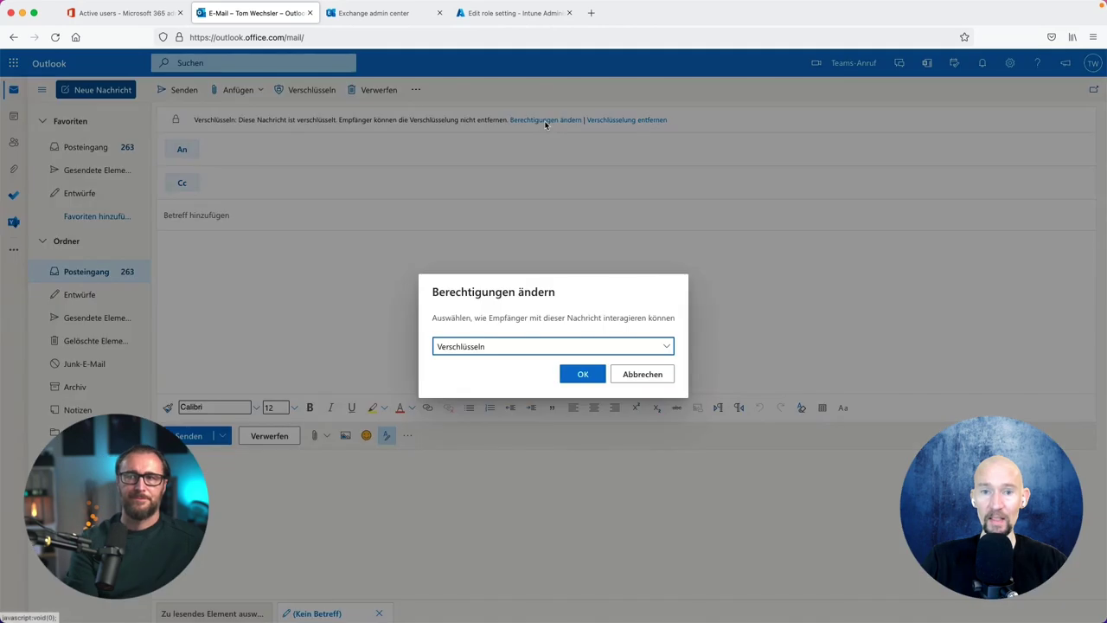
click(494, 353)
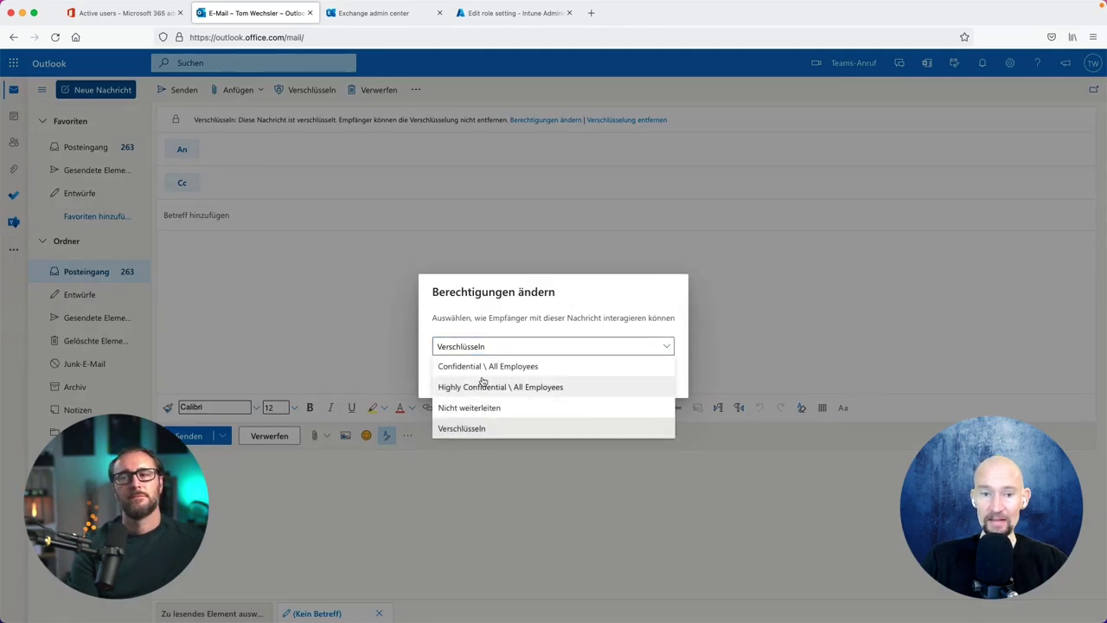
click(526, 302)
click(643, 373)
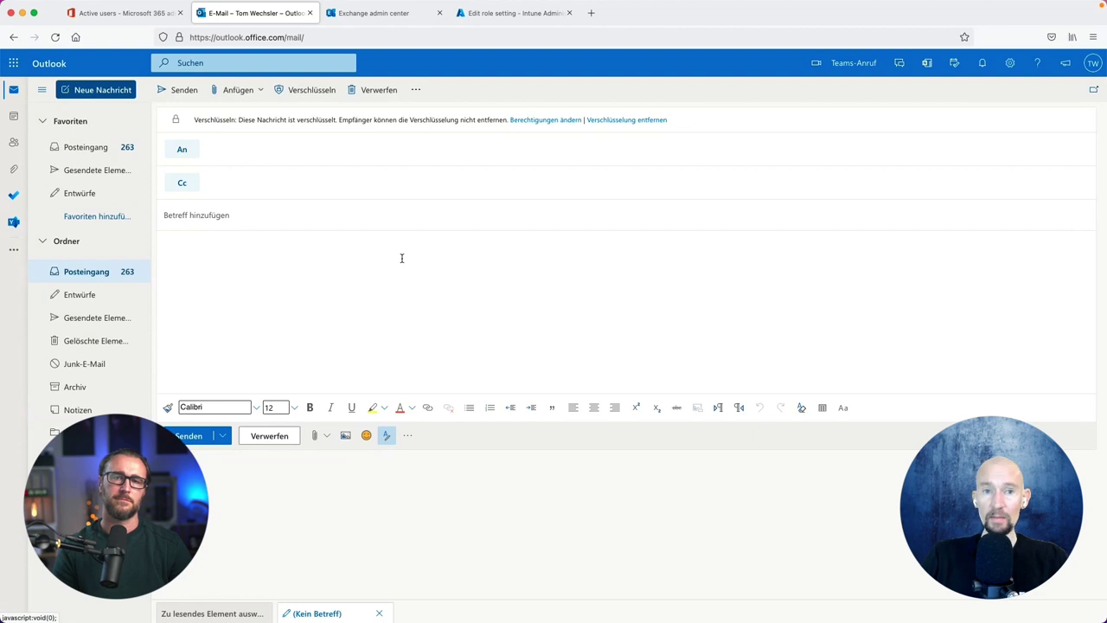
- Switch to the Exchange admin center, examine the conditions and actions of the OME Outlook.com mail flow rule, and close it without saving
click(389, 15)
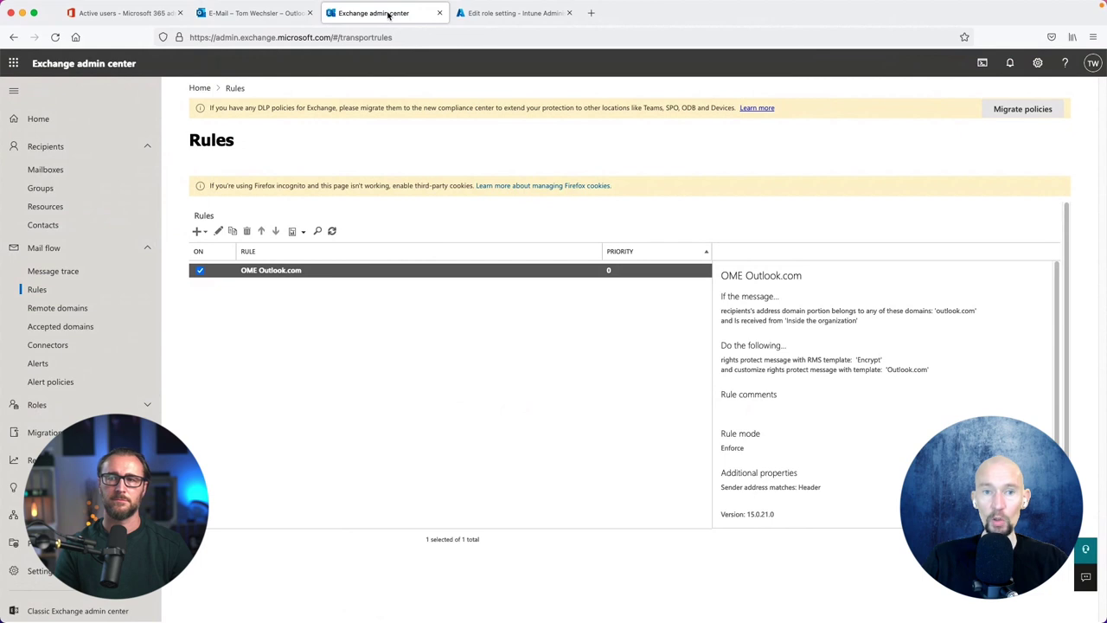
double_click(278, 274)
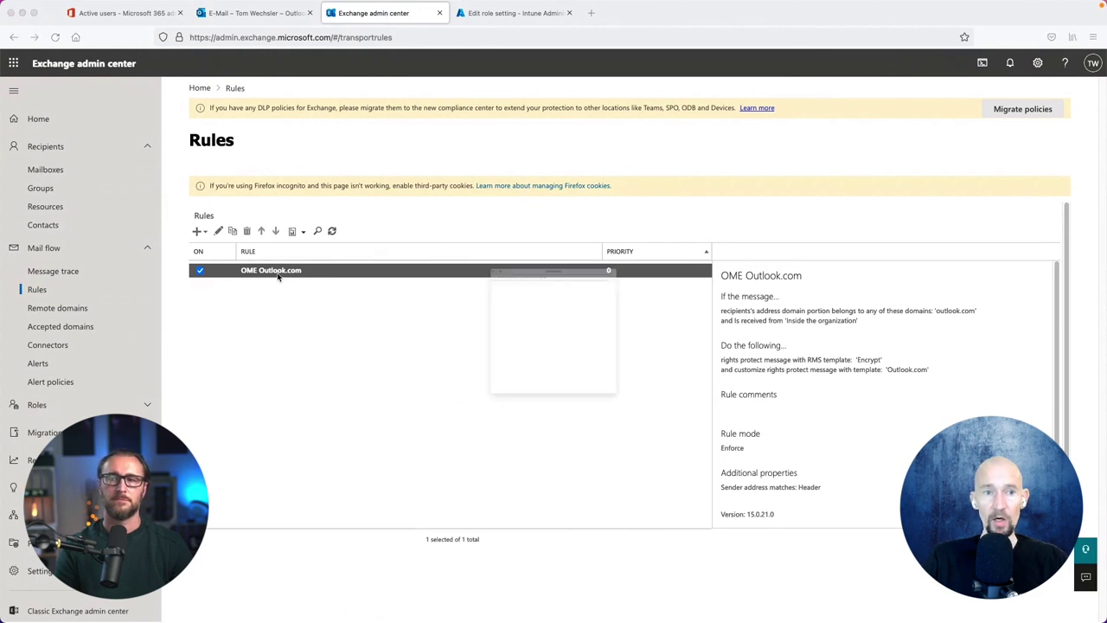
drag(458, 143, 446, 78)
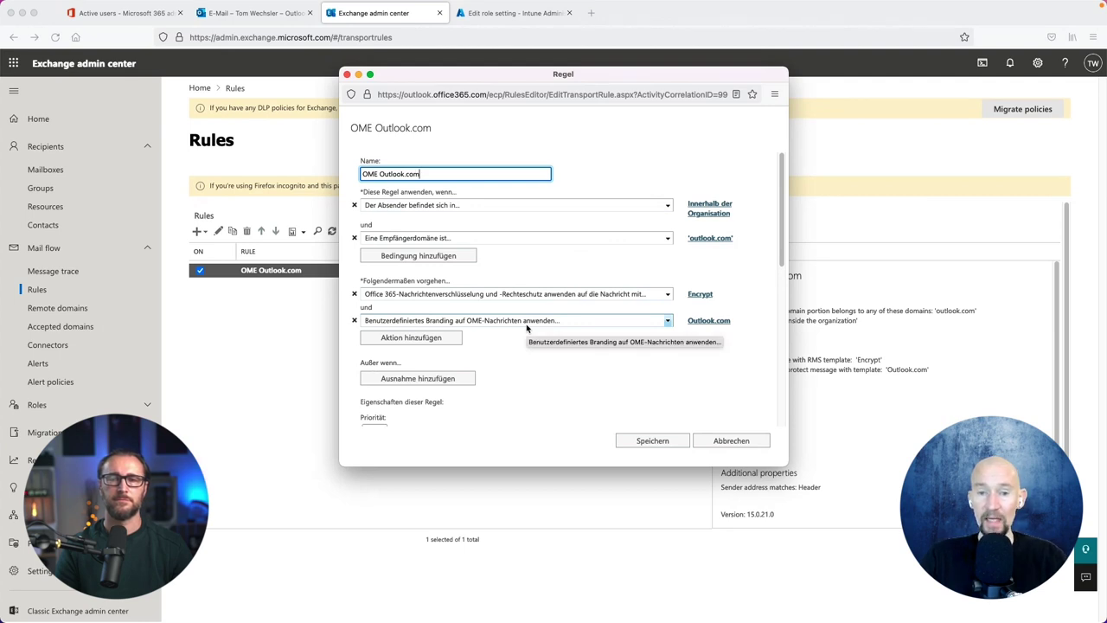
scroll(534, 335, down, 1)
scroll(535, 335, up, 1)
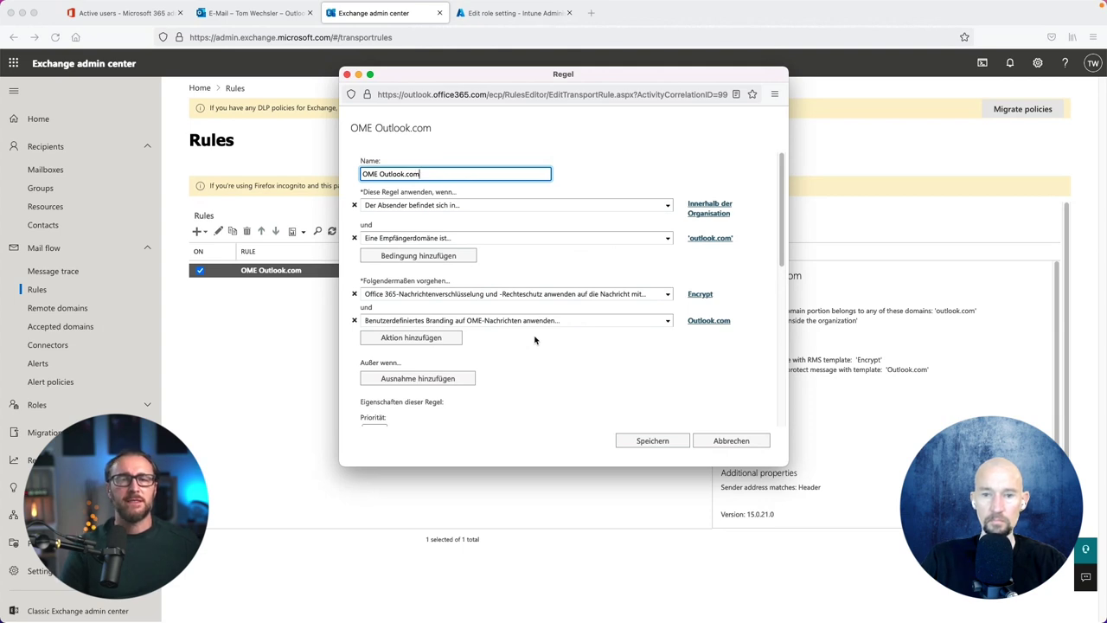
click(731, 442)
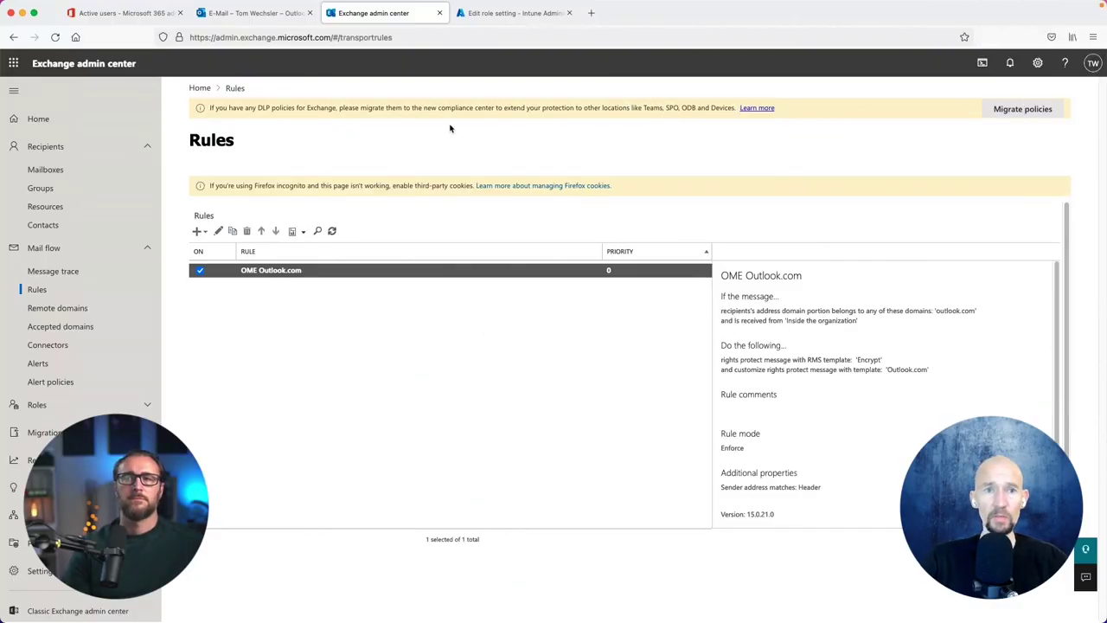
- Go to portal.azure.com, dismiss the promotional messages, and open Microsoft Defender for Cloud
click(418, 34)
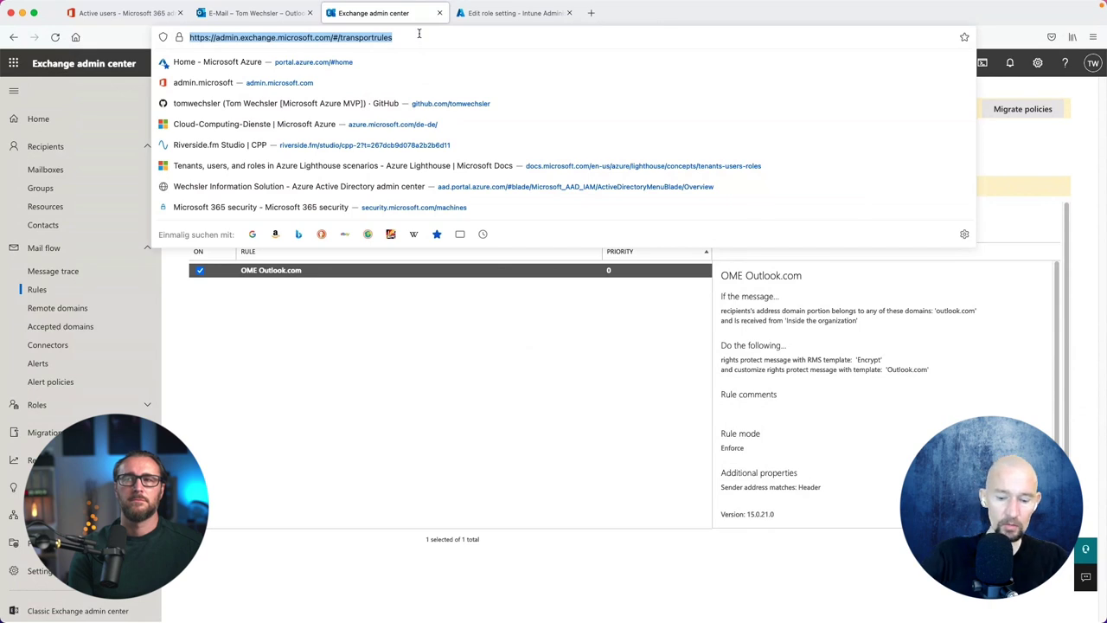
text(portal.azure.com)
key(Return)
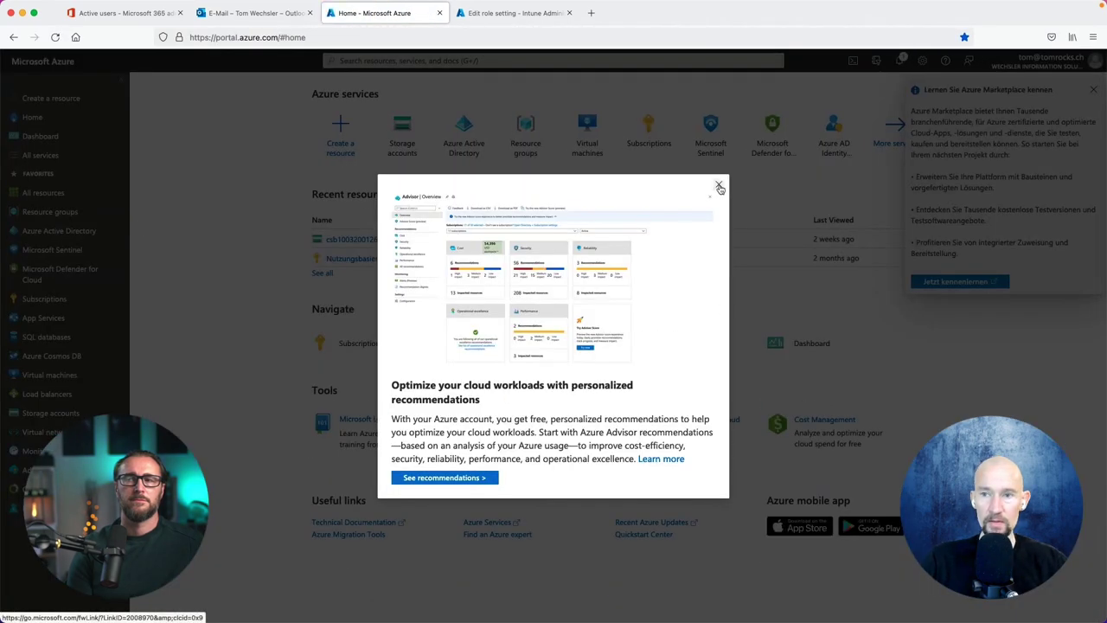
click(719, 184)
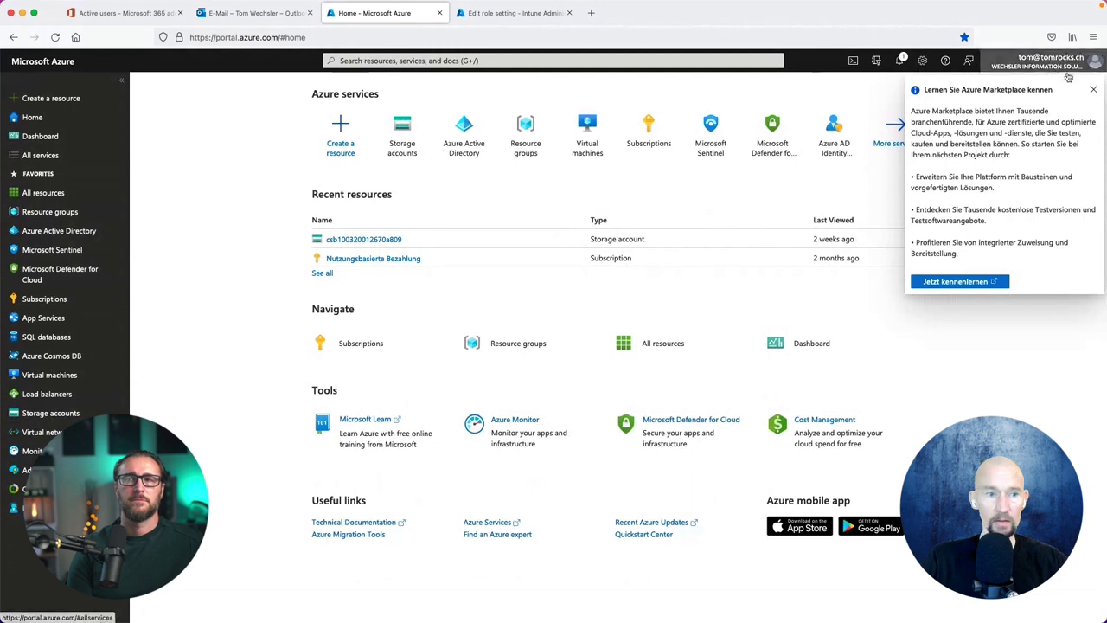
click(839, 184)
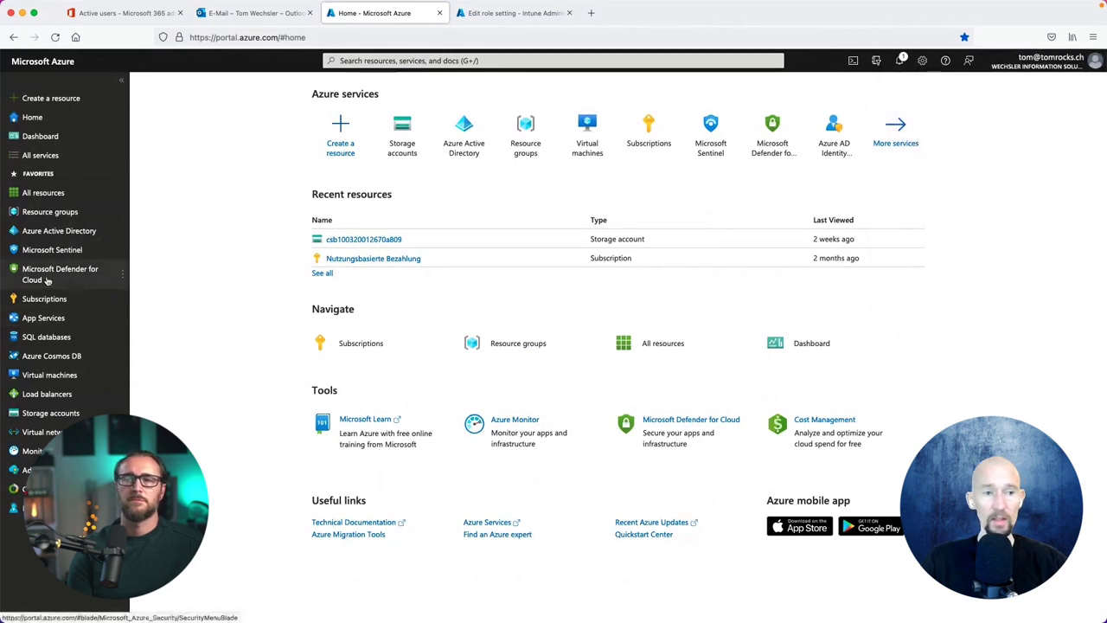
mouse_move(55, 282)
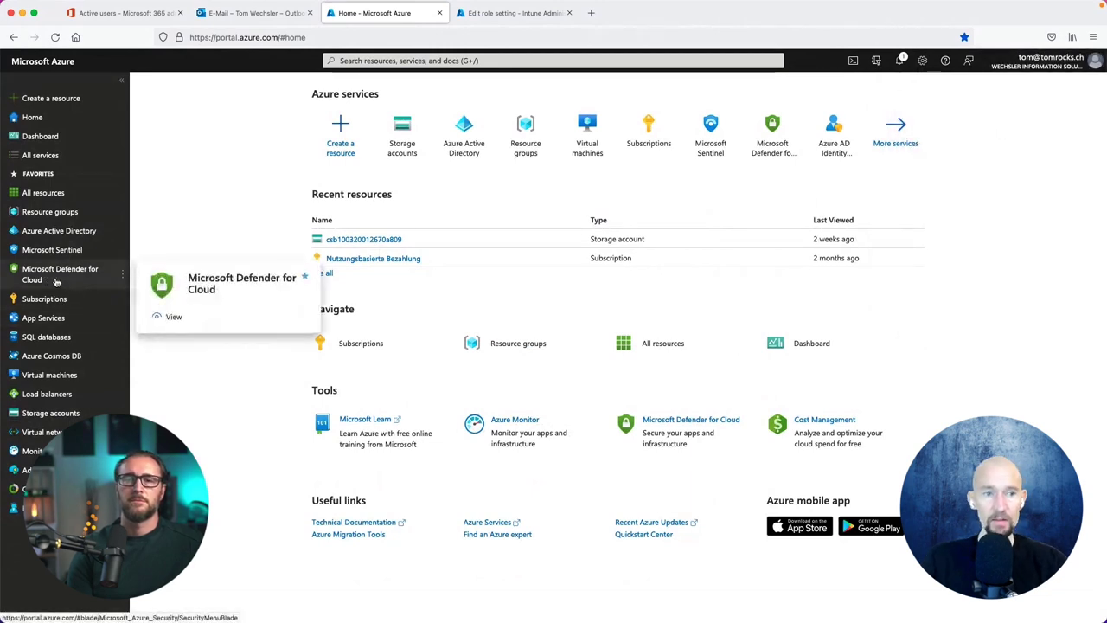
click(56, 282)
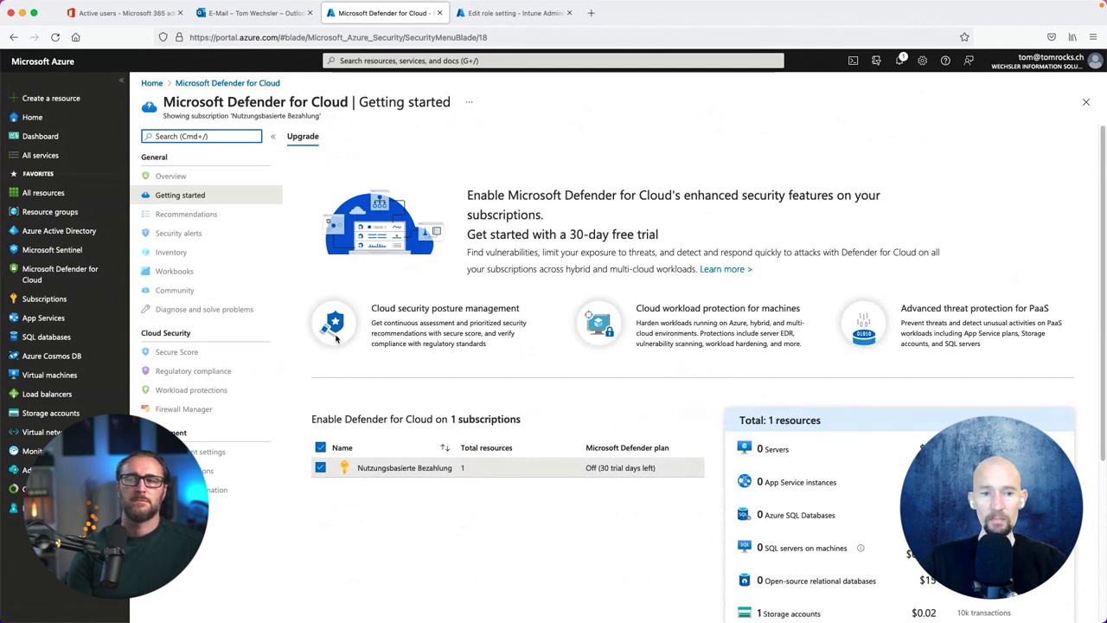
- Compare enhanced security off with all Defender for Cloud plans for the Nutzungsbasierte Bezahlung subscription, return without saving, and select the subscription
click(223, 455)
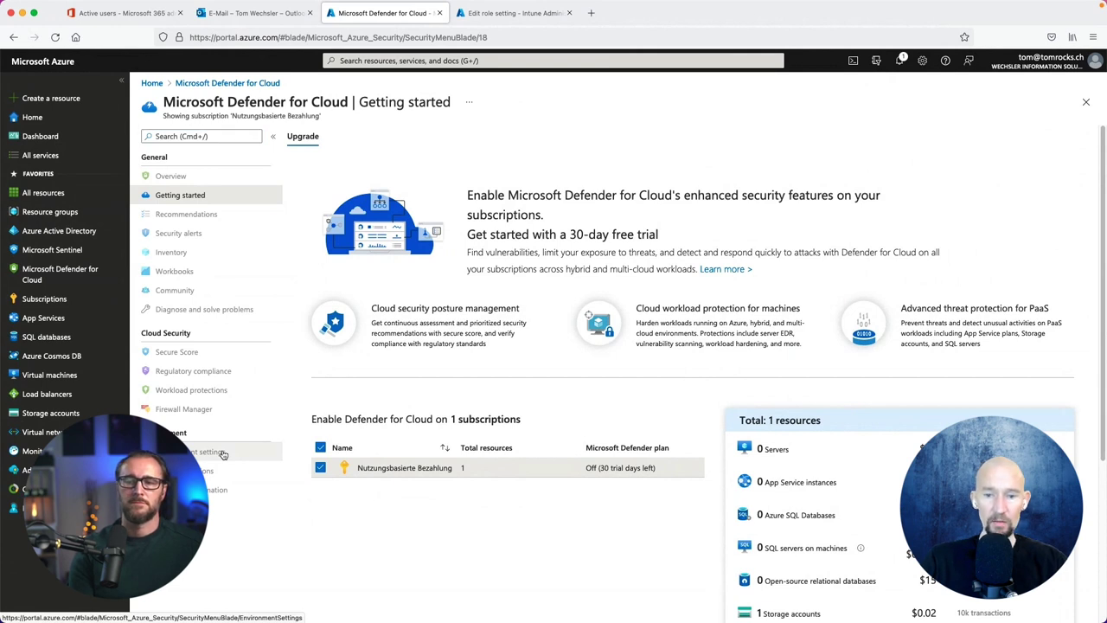
click(404, 474)
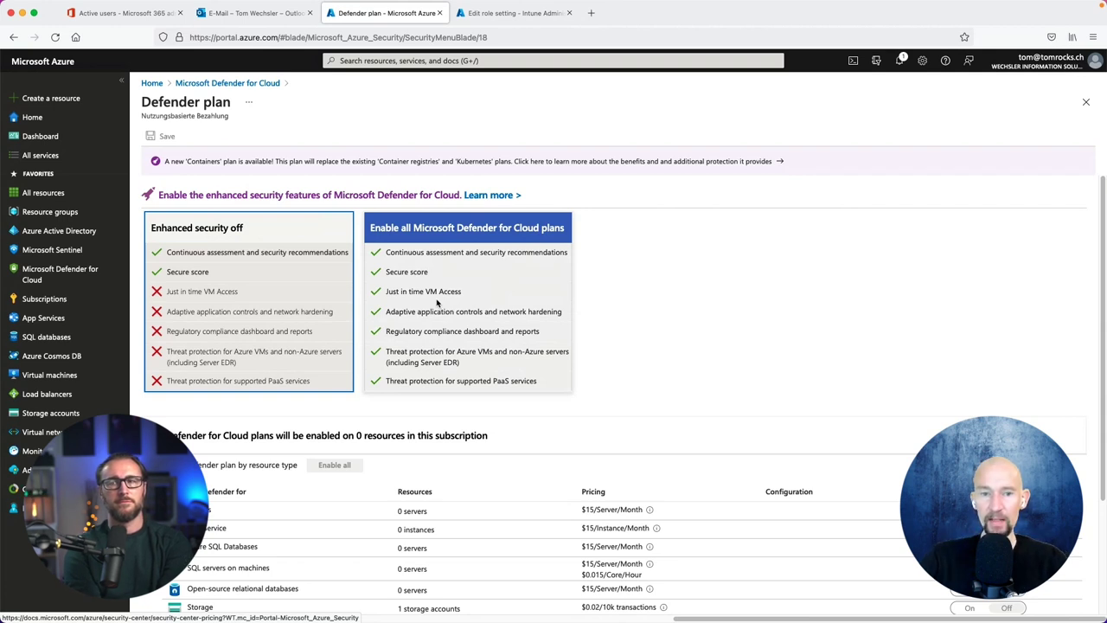
click(455, 293)
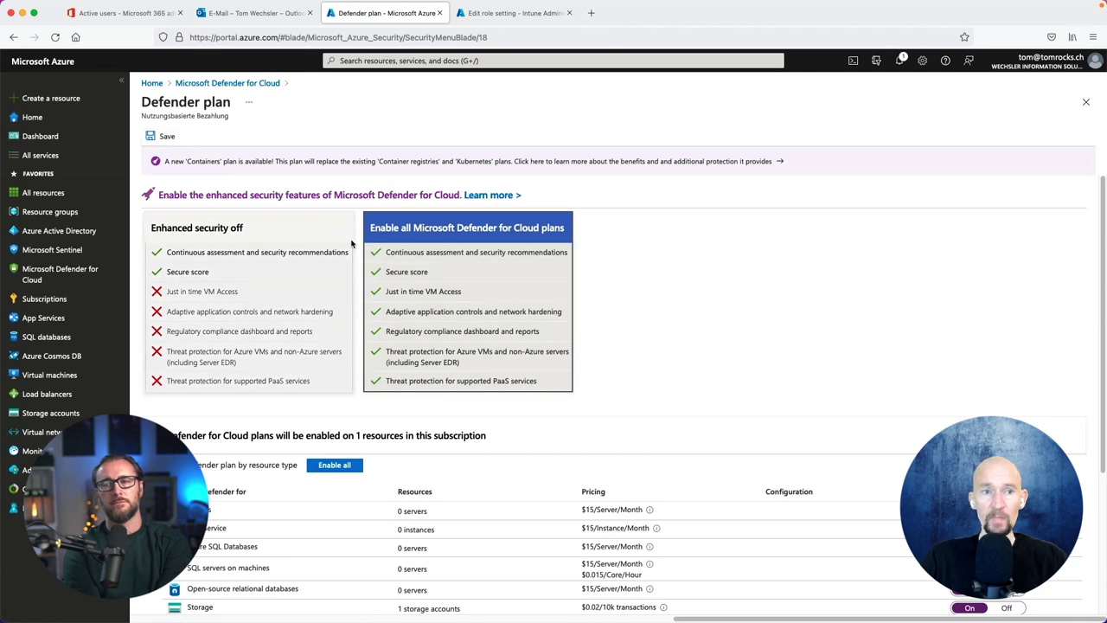
click(259, 272)
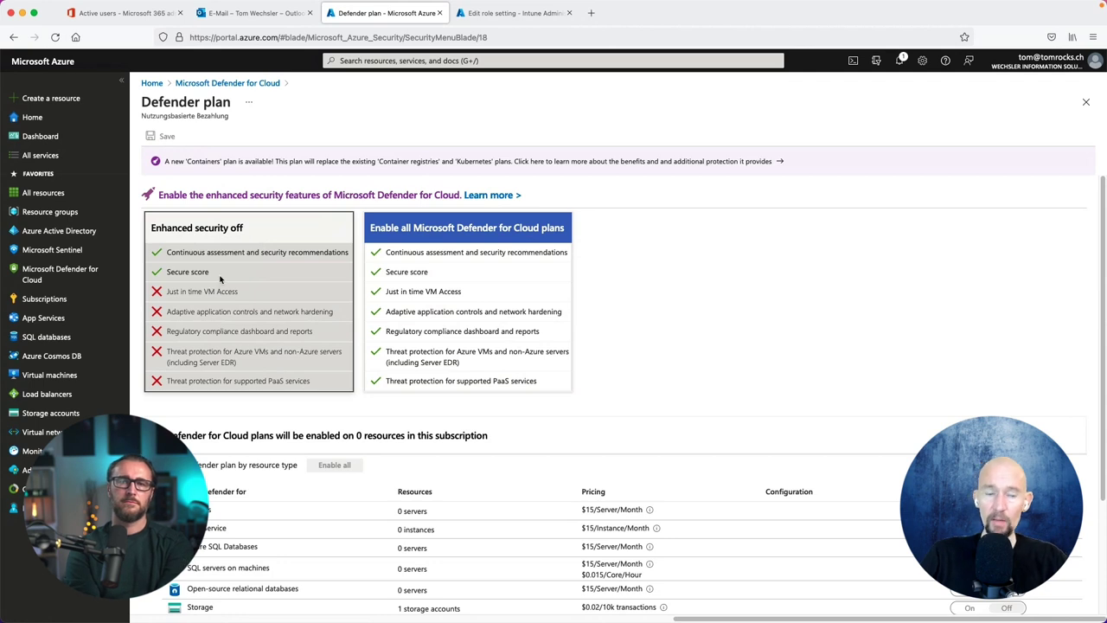
click(263, 84)
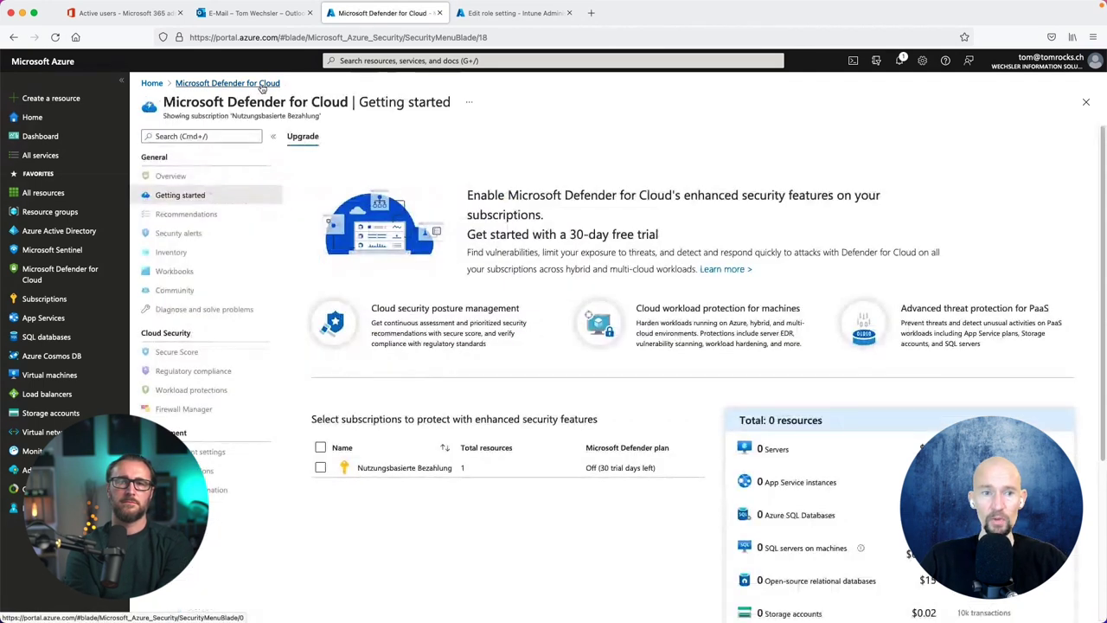
click(320, 468)
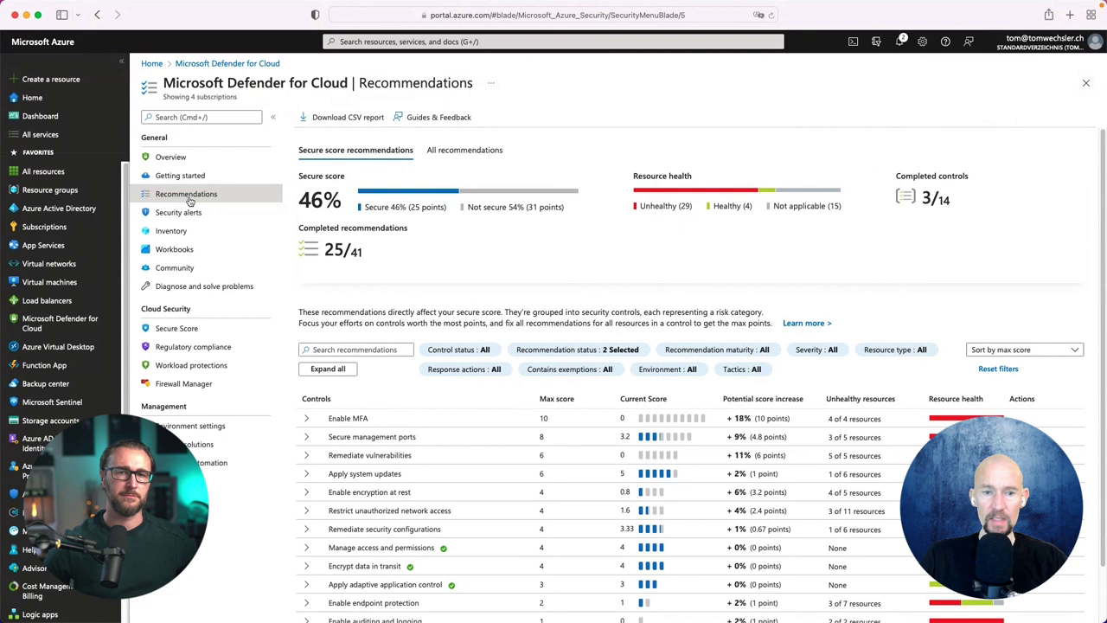
- Examine the Enable MFA and Secure management ports recommendations and the secure score in Defender for Cloud, and view the security alerts
scroll(351, 381, down, 2)
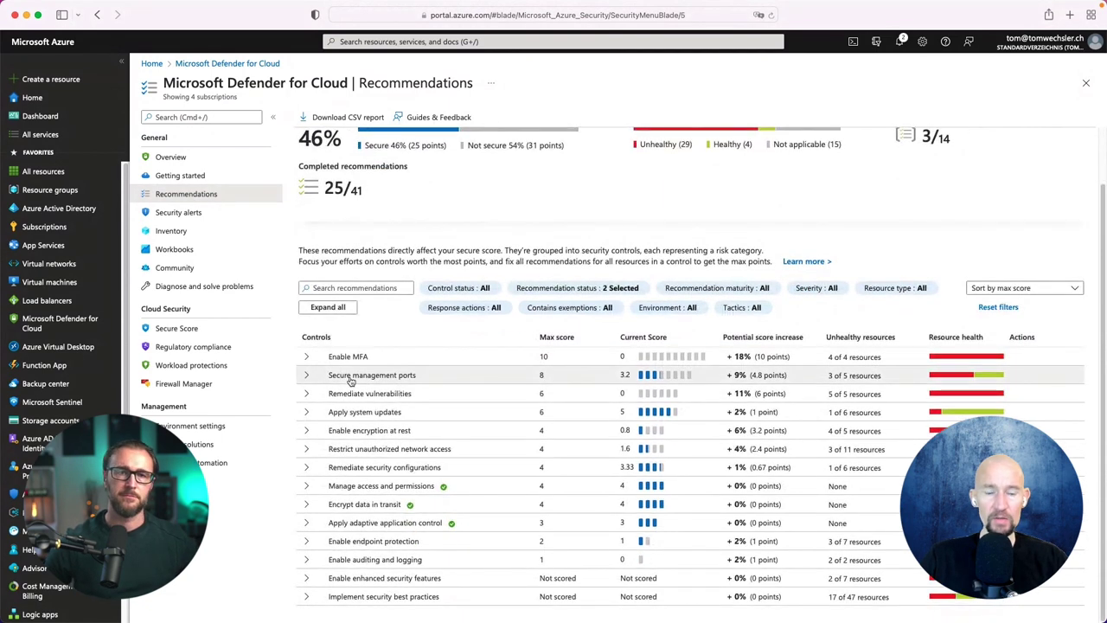
click(308, 358)
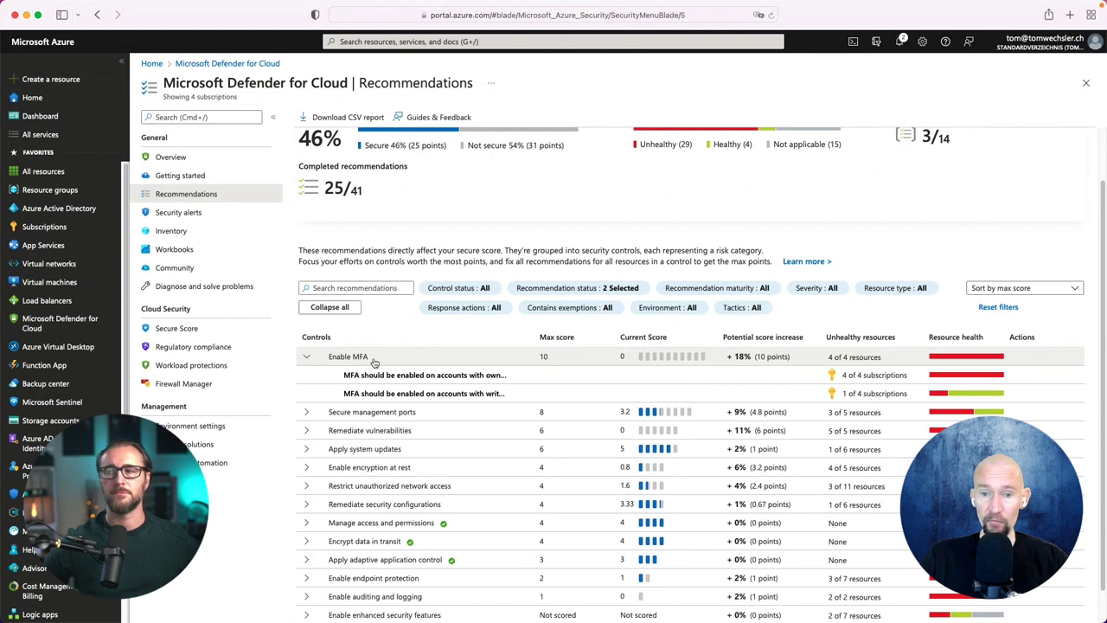
scroll(375, 364, down, 1)
click(306, 376)
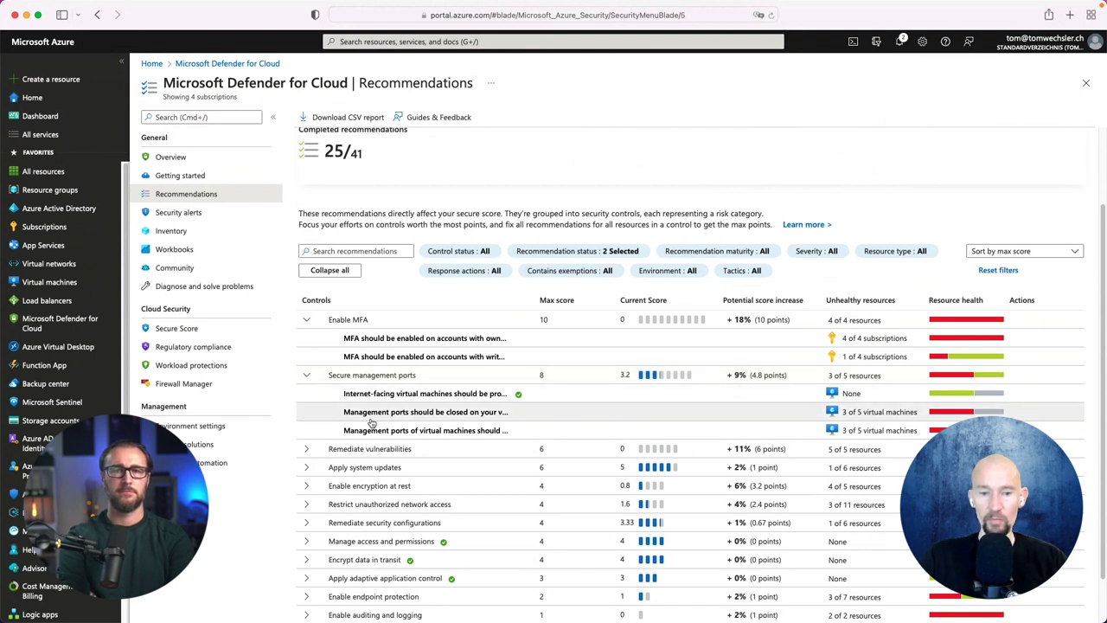
click(306, 375)
click(307, 320)
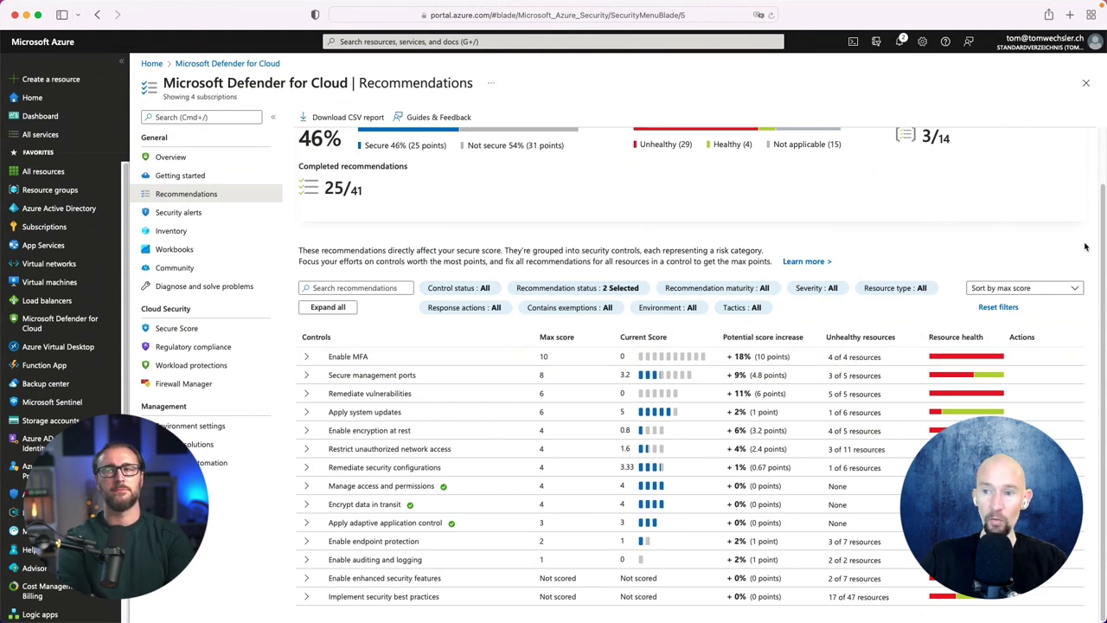
scroll(1103, 227, up, 2)
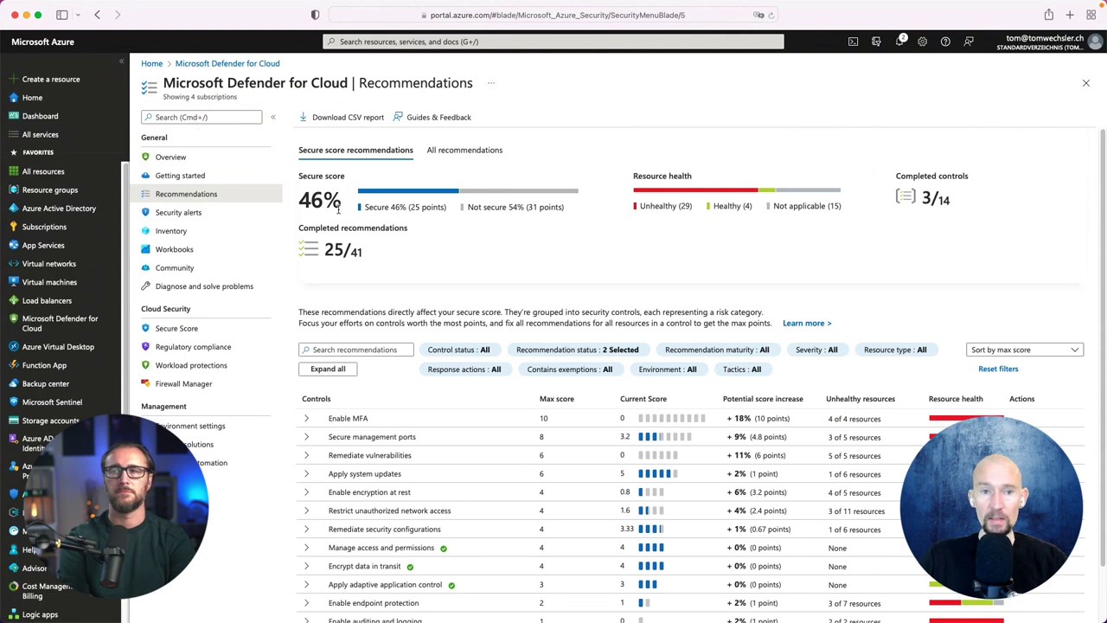
mouse_move(339, 208)
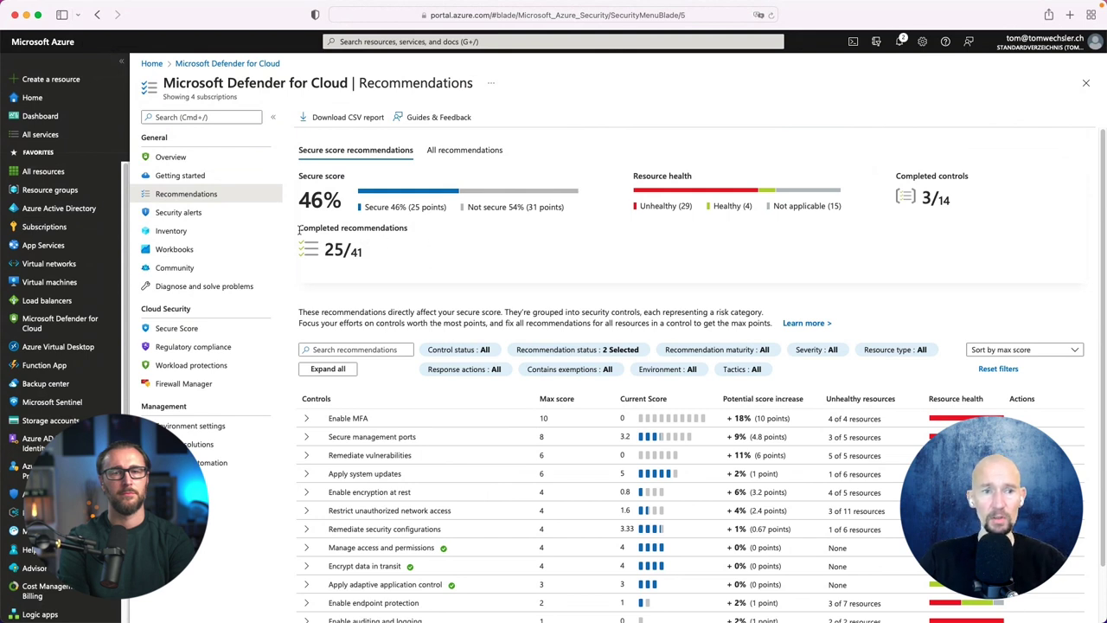
click(179, 214)
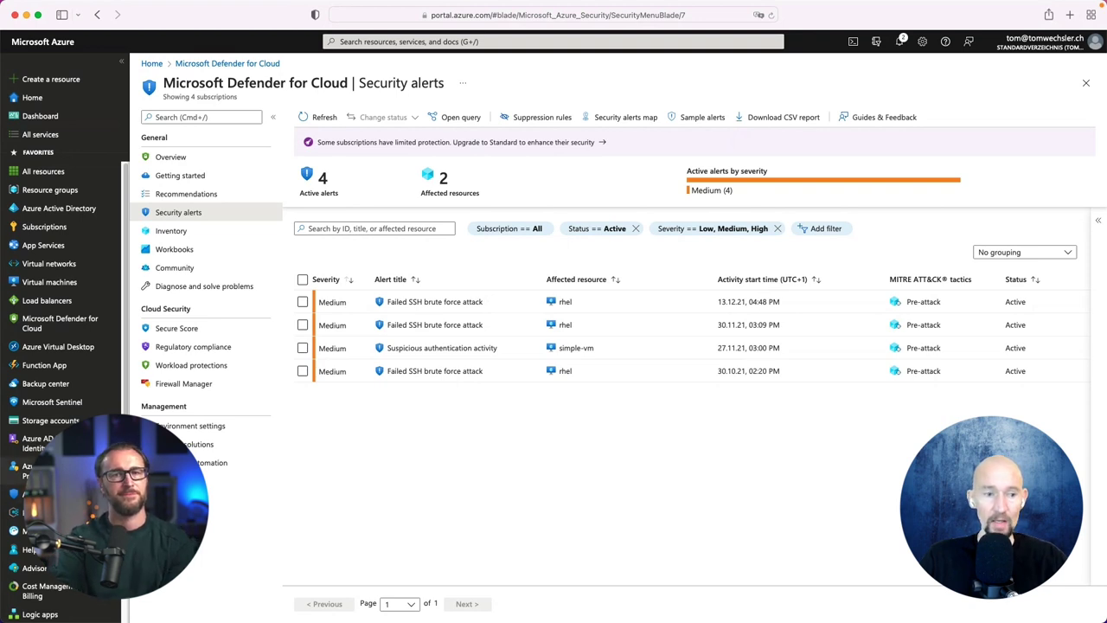
- In Microsoft Sentinel, open the tw-update-management workspace and display its data connectors
mouse_move(26, 469)
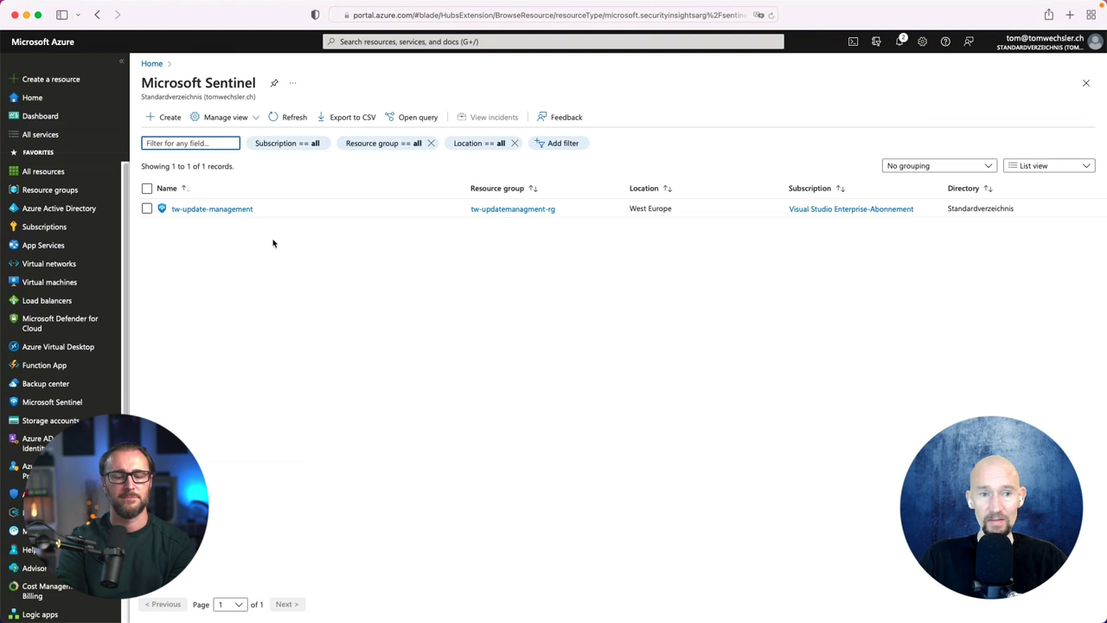
click(230, 211)
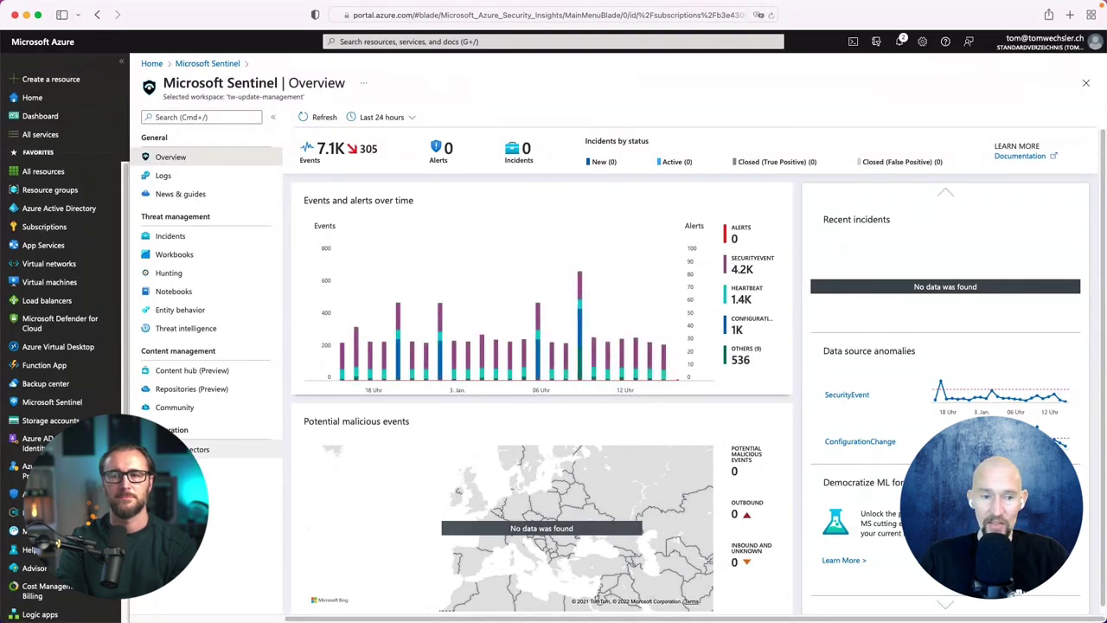
click(243, 449)
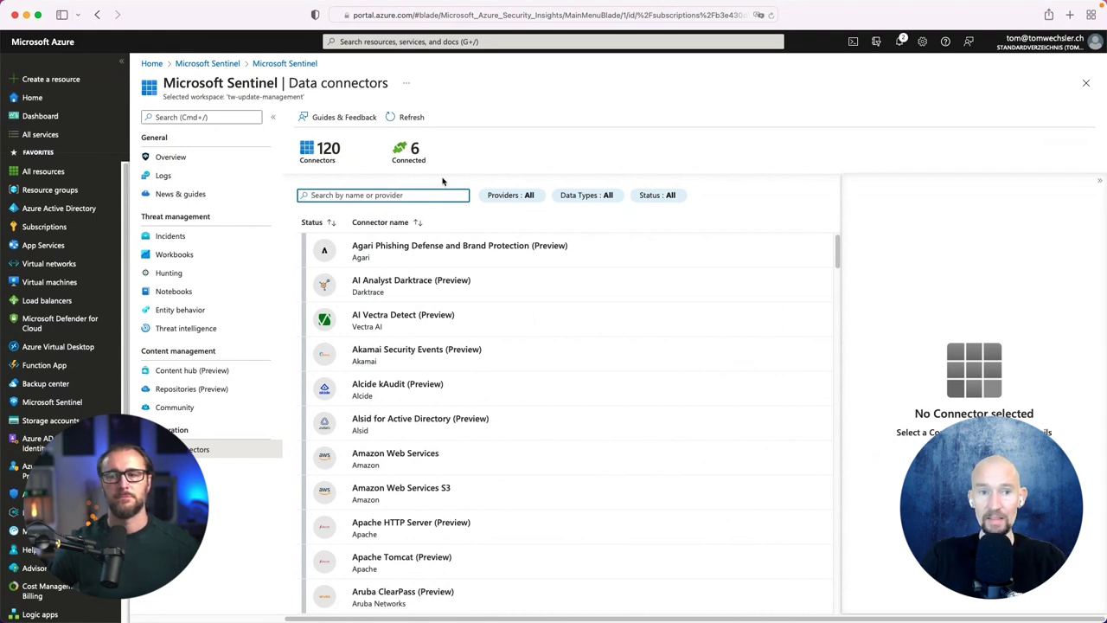
- Browse the providers available for filtering the data connectors, leaving the filter set to All
click(527, 197)
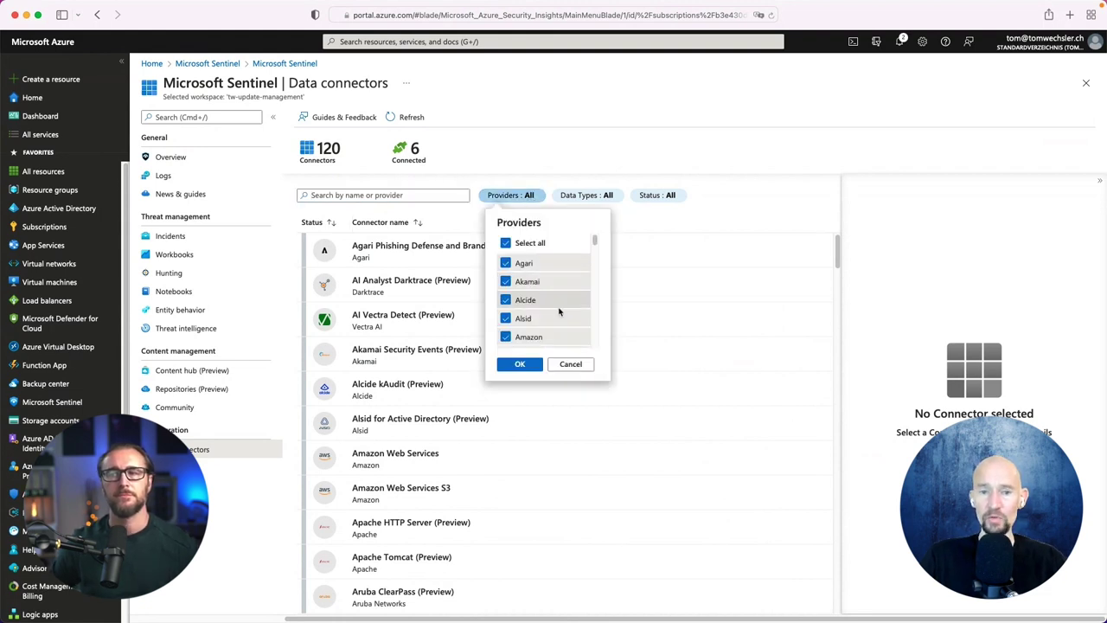
scroll(559, 312, down, 5)
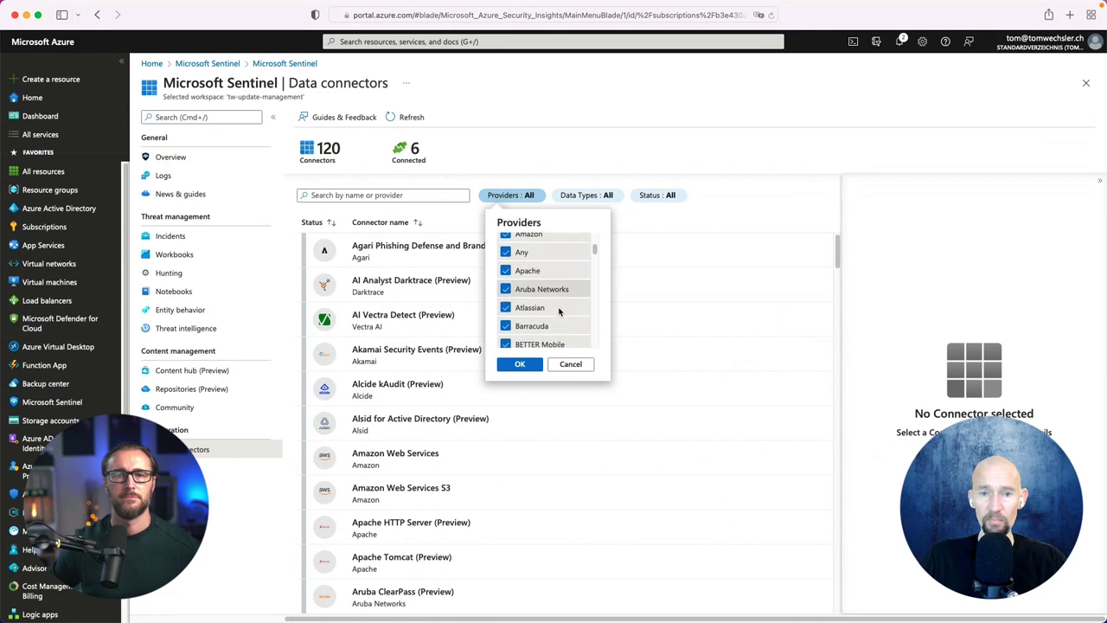
scroll(559, 312, down, 5)
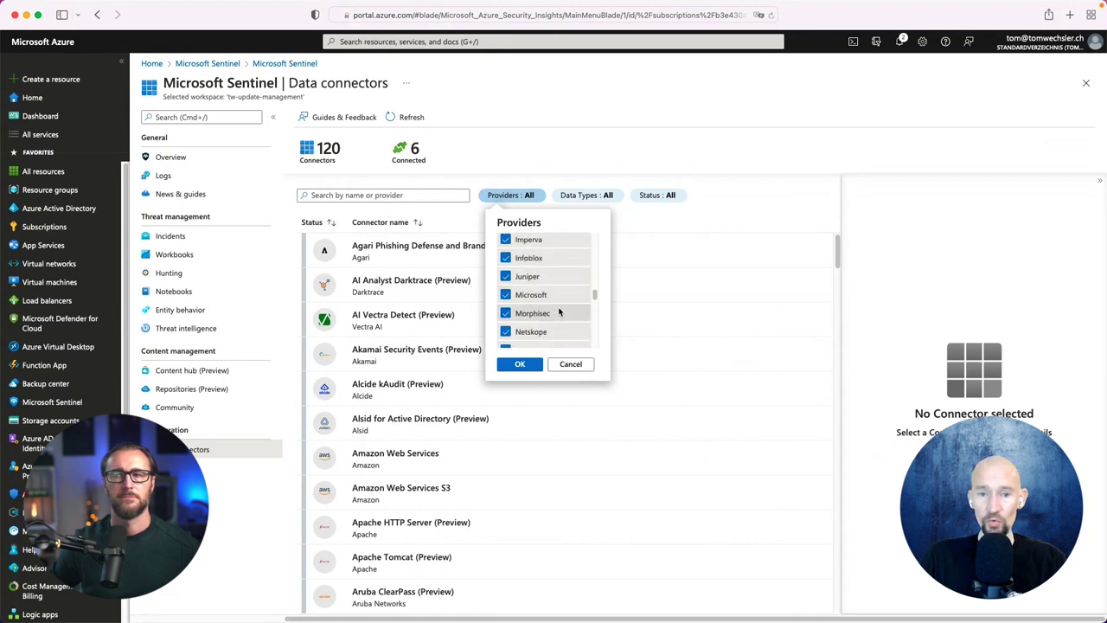
scroll(559, 311, up, 2)
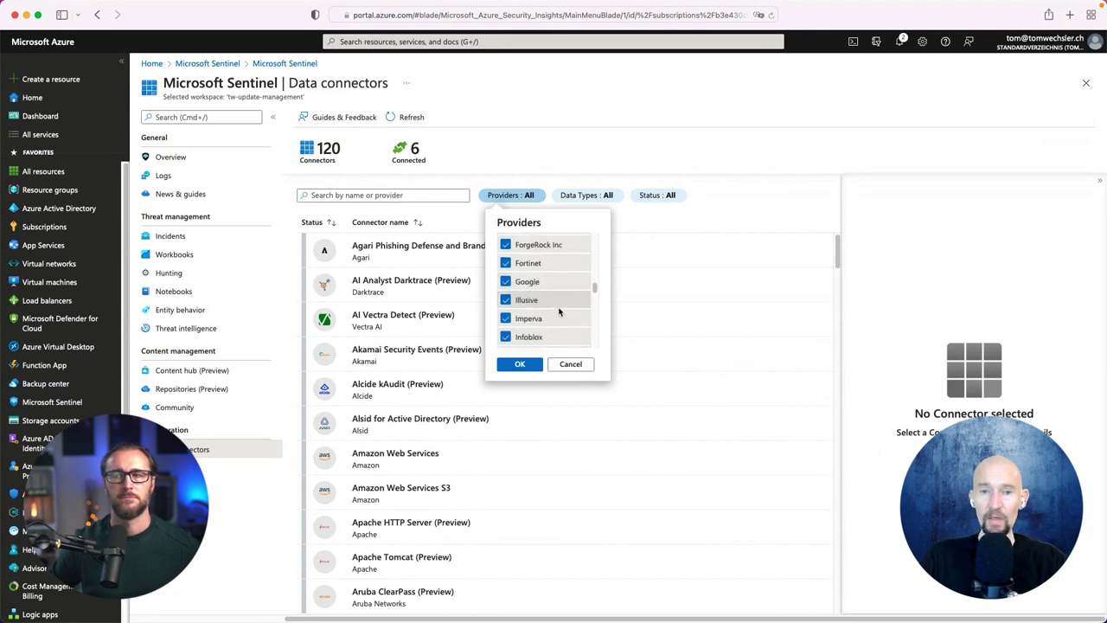
click(723, 210)
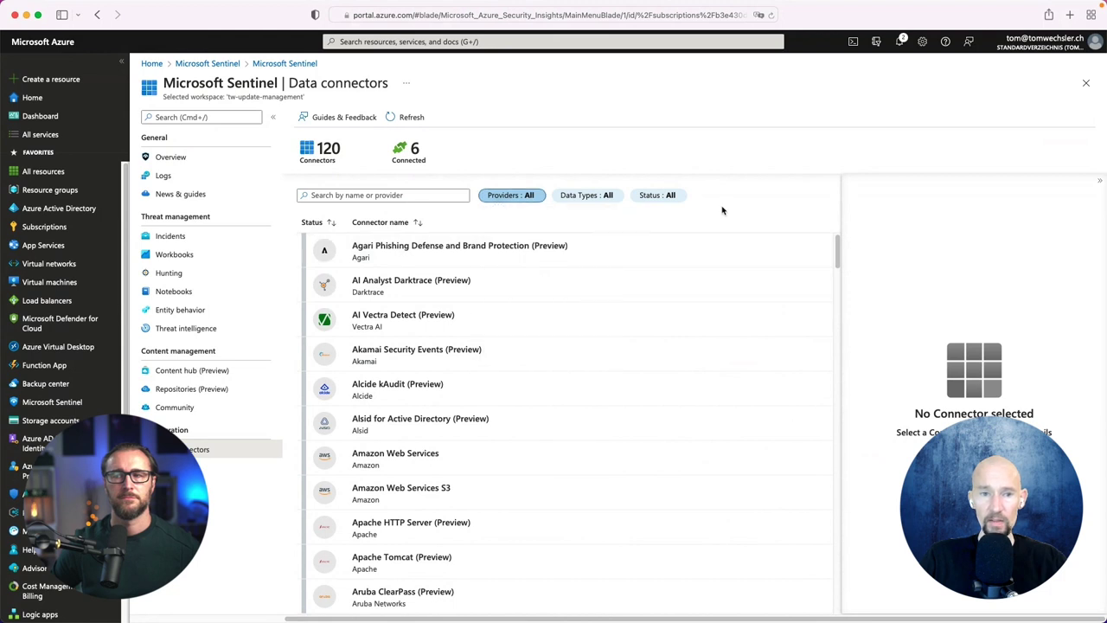
- Search the data connectors for "microsoft" and look through the matching connectors
click(367, 195)
text(m)
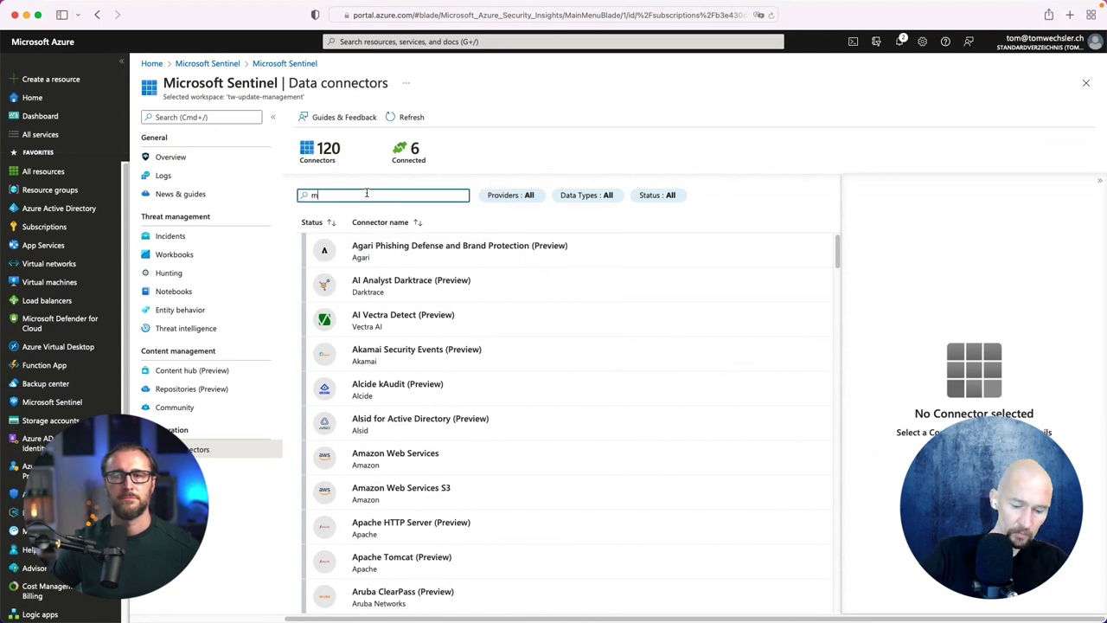
text(icrosoft)
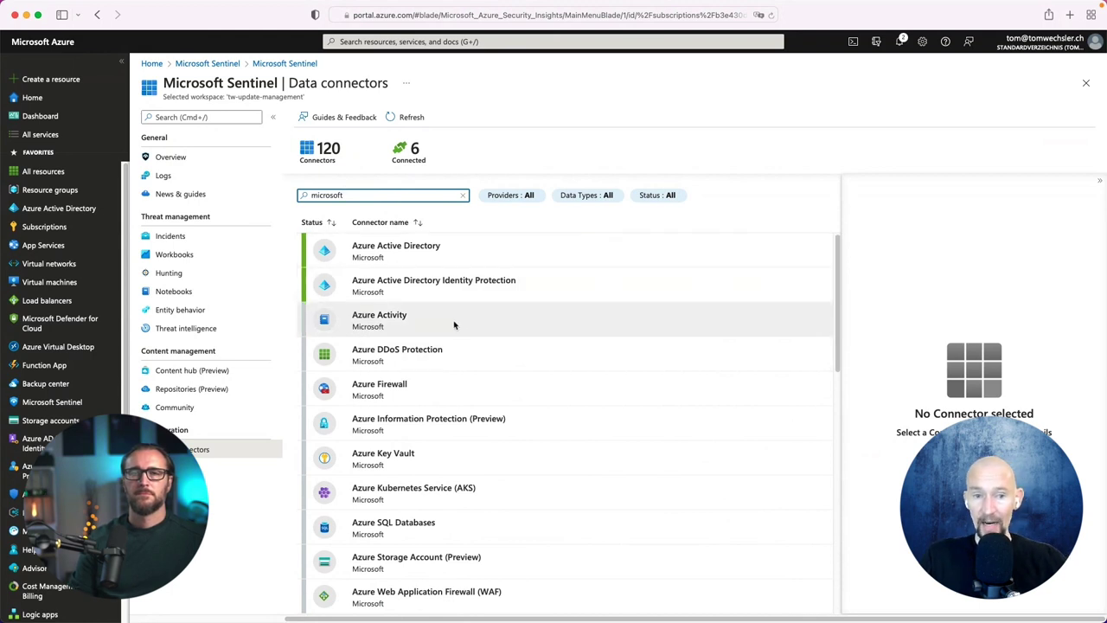
scroll(454, 324, down, 2)
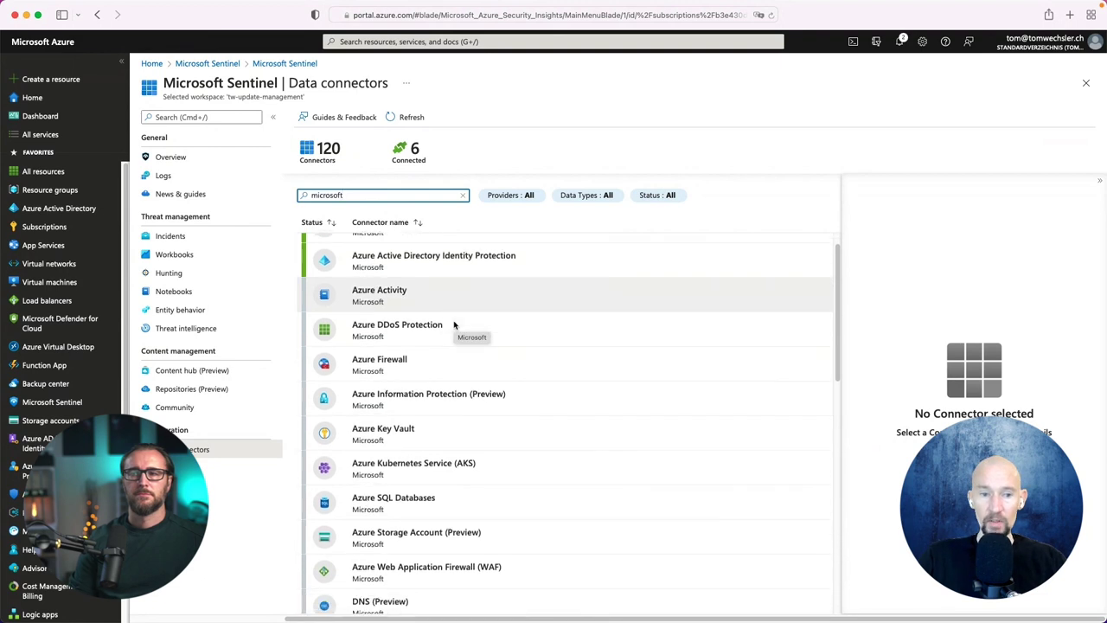
scroll(467, 349, down, 8)
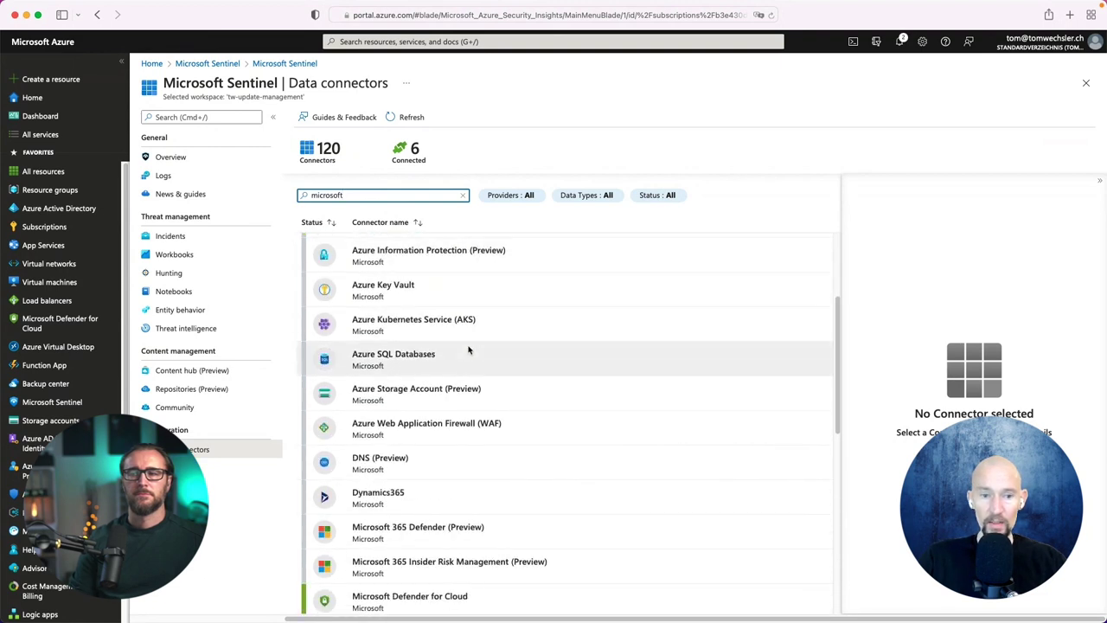